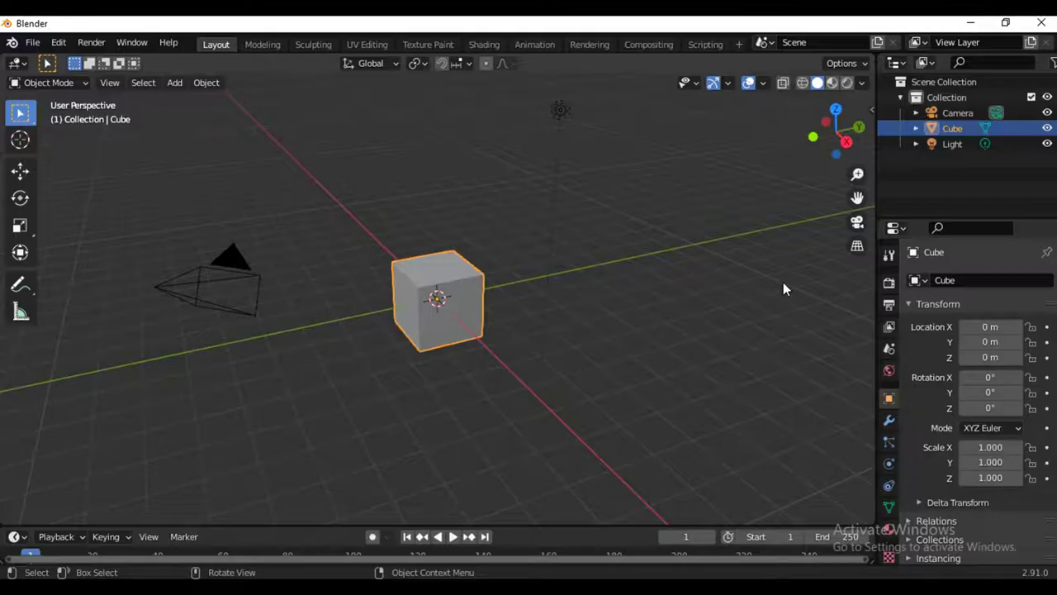
# Step: Switch the default cube, camera and light scene to Front Orthographic view
pyautogui.press('KP_1')
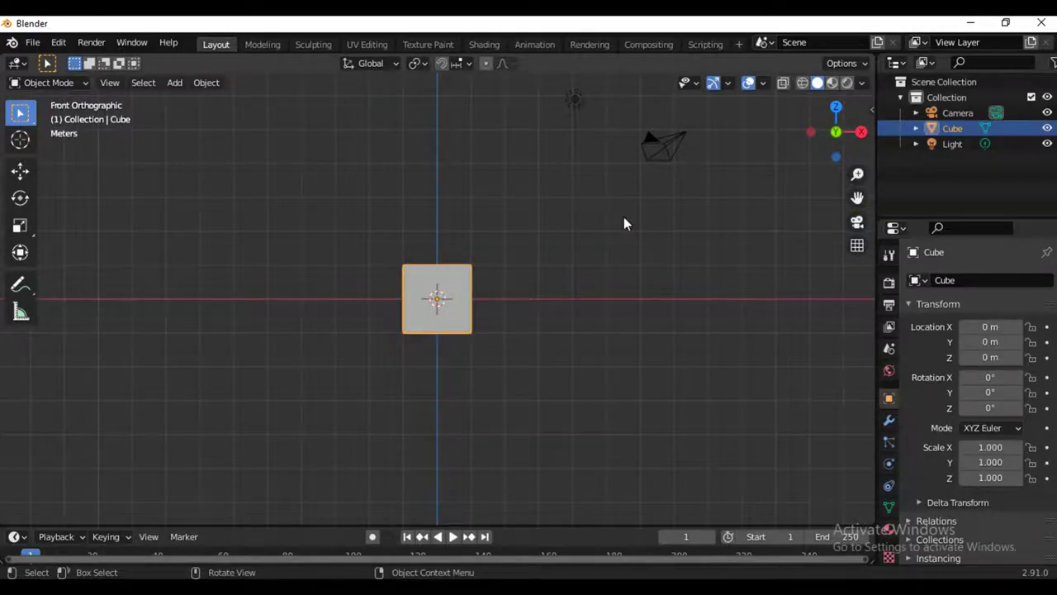
# Step: Delete the camera and the light, leaving only the cube
pyautogui.press('a')
pyautogui.moveTo(542, 145); pyautogui.dragTo(836, 266)
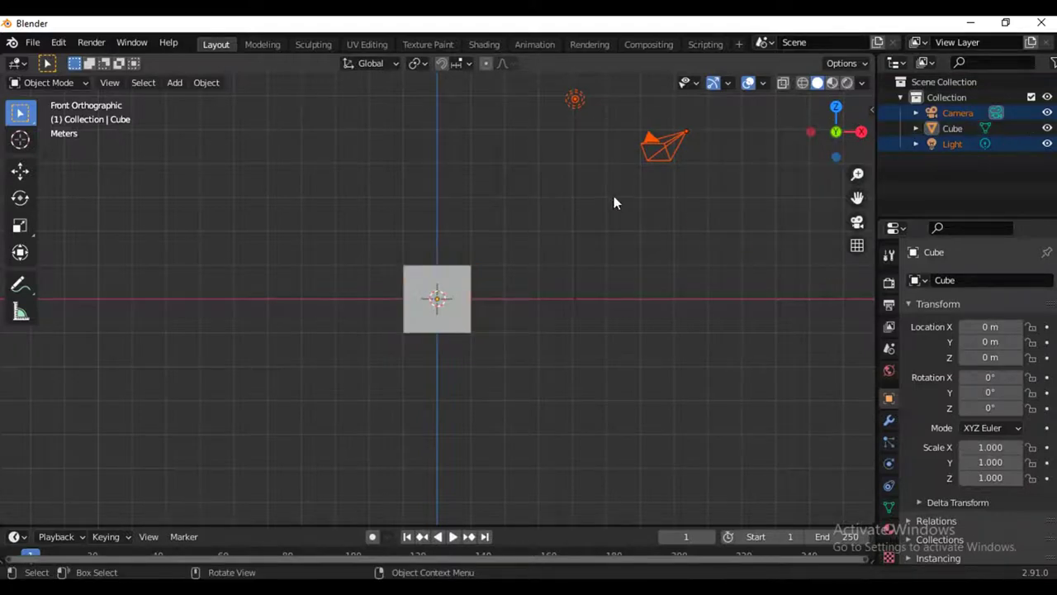
pyautogui.press('x')
pyautogui.click(646, 230)
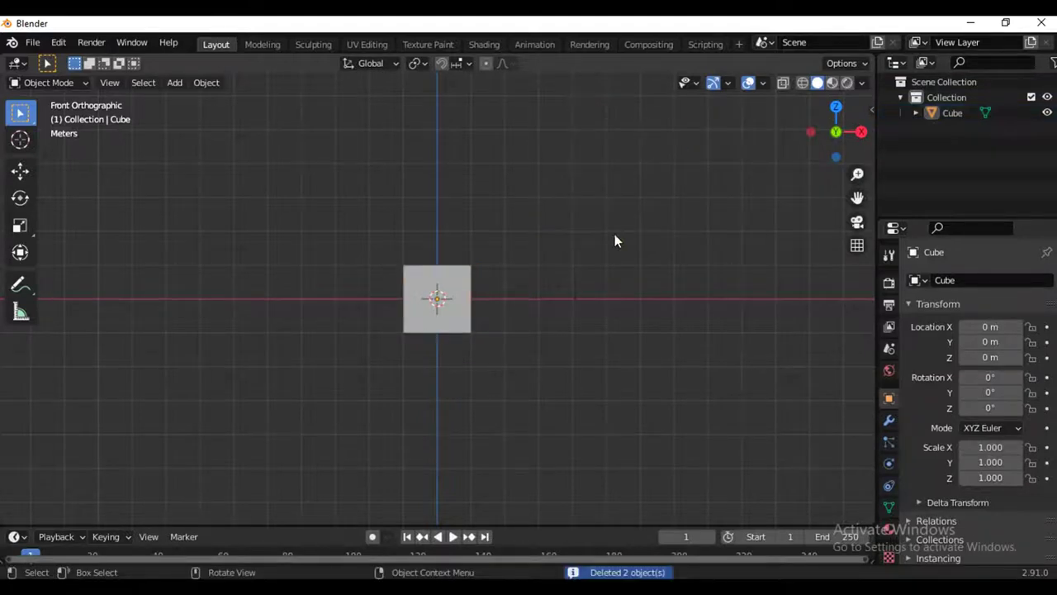
# Step: Scale the cube up uniformly to 4.045
pyautogui.click(460, 277)
pyautogui.scroll(3, 477, 276)
pyautogui.press('s')
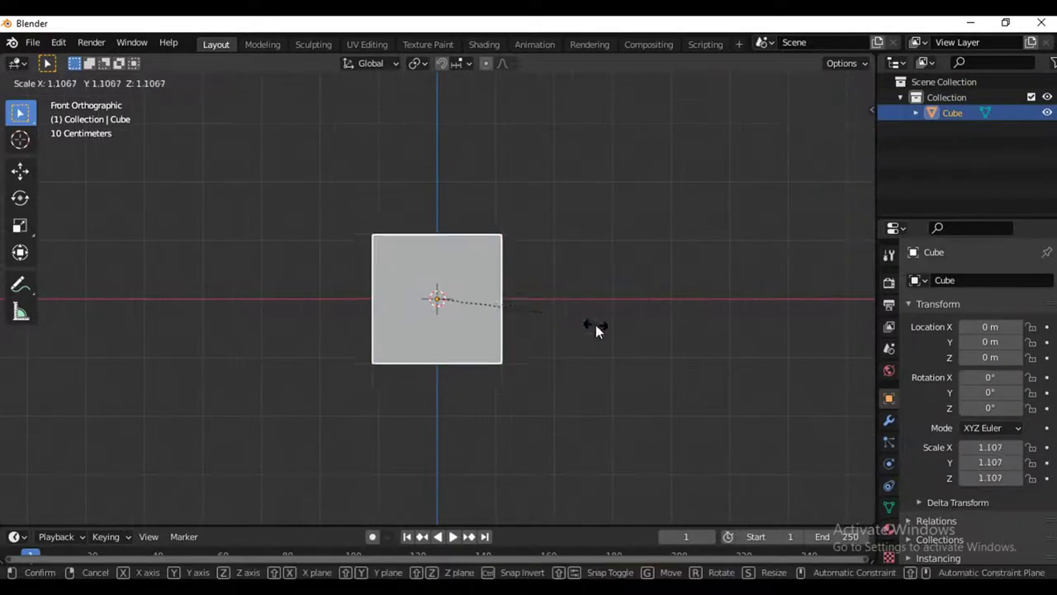
pyautogui.click(45, 407)
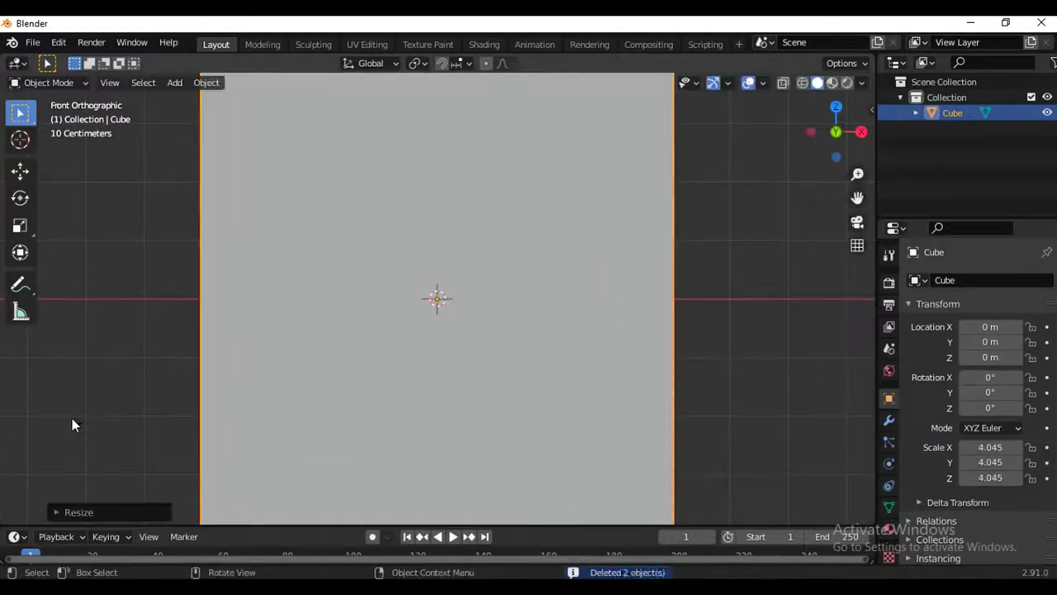
# Step: Raise the cube along Z to 4.0008 m
pyautogui.scroll(-4, 168, 298)
pyautogui.click(30, 177)
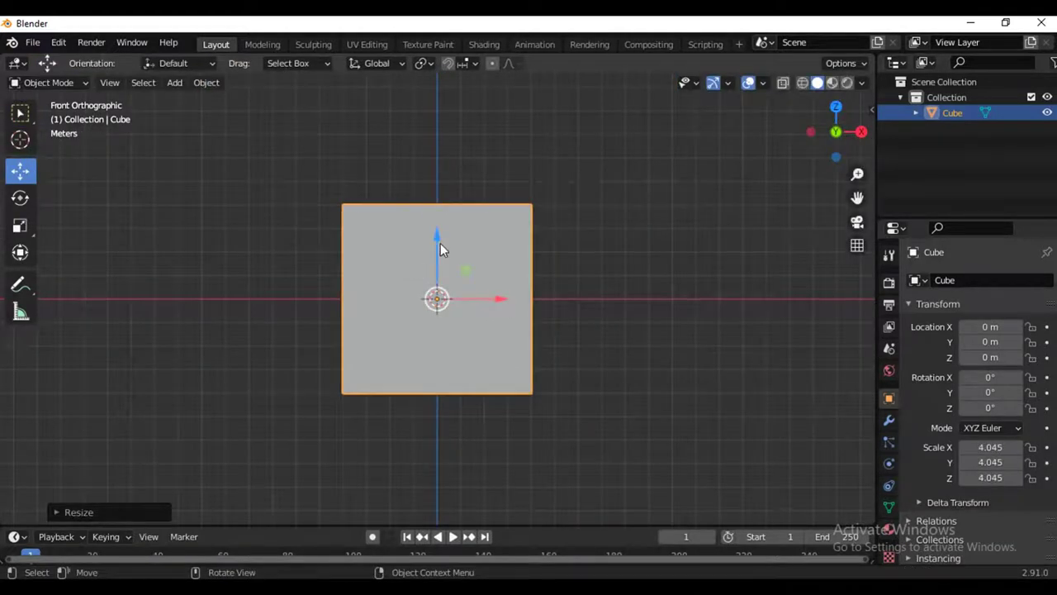
pyautogui.moveTo(439, 242)
pyautogui.mouseDown()
pyautogui.moveTo(432, 129)
pyautogui.moveTo(435, 139)
pyautogui.mouseUp()
pyautogui.moveTo(794, 138)
pyautogui.mouseDown(button='middle')
pyautogui.moveTo(785, 171)
pyautogui.moveTo(743, 190)
pyautogui.mouseUp(button='middle')
pyautogui.click(68, 81)
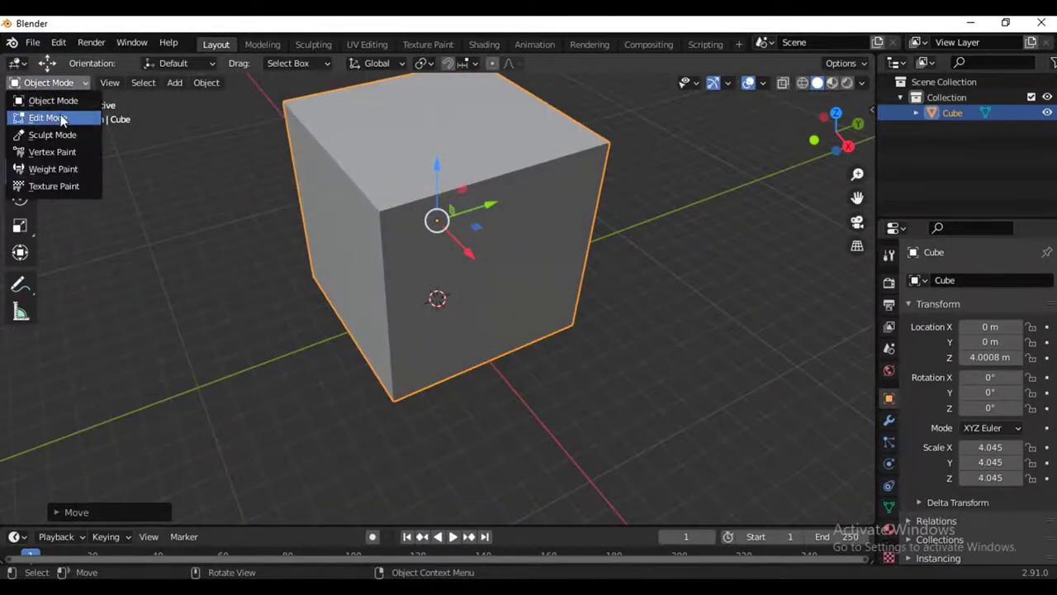
# Step: In Edit Mode, delete the cube's top and front vertices to open the box
pyautogui.click(62, 121)
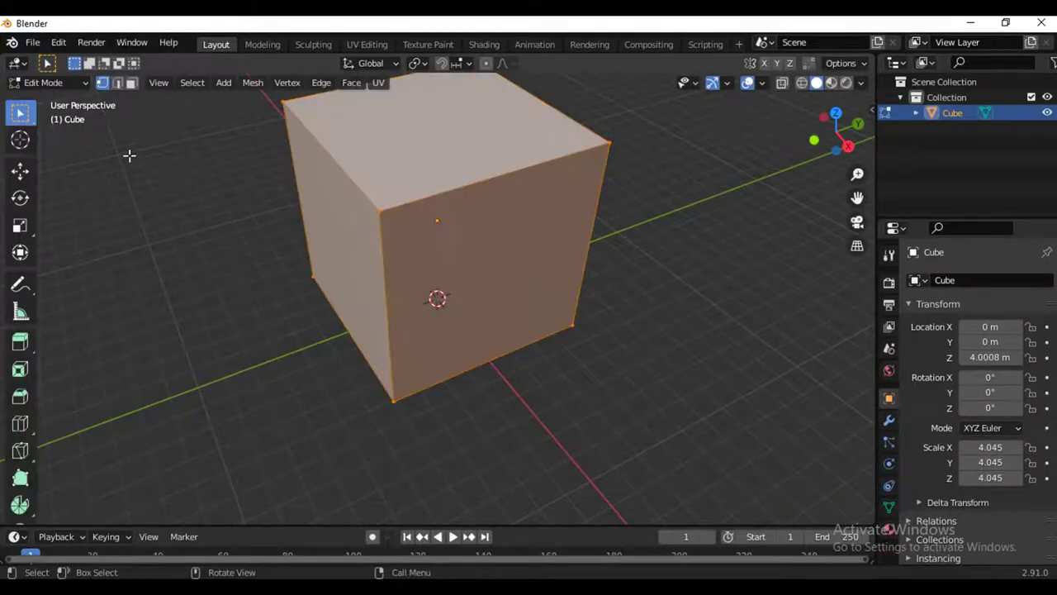
pyautogui.click(382, 213)
pyautogui.rightClick(394, 176)
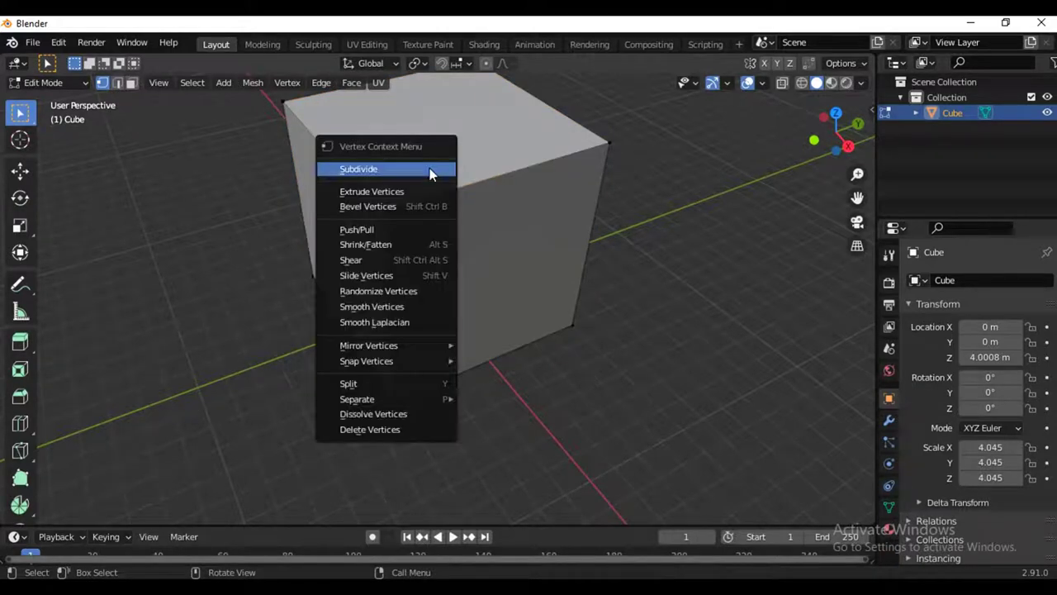
pyautogui.press('x')
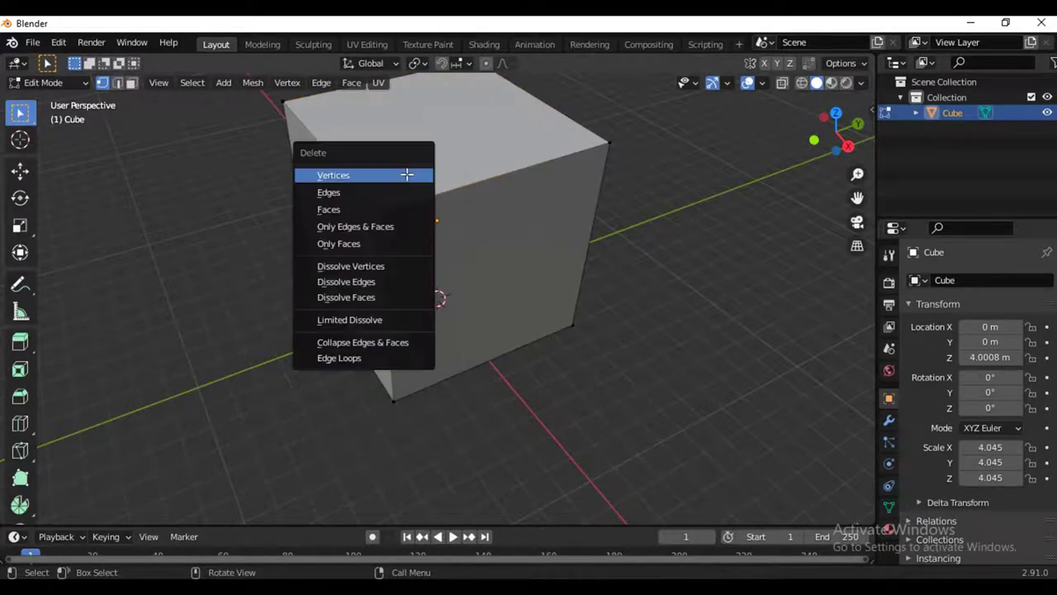
pyautogui.click(366, 192)
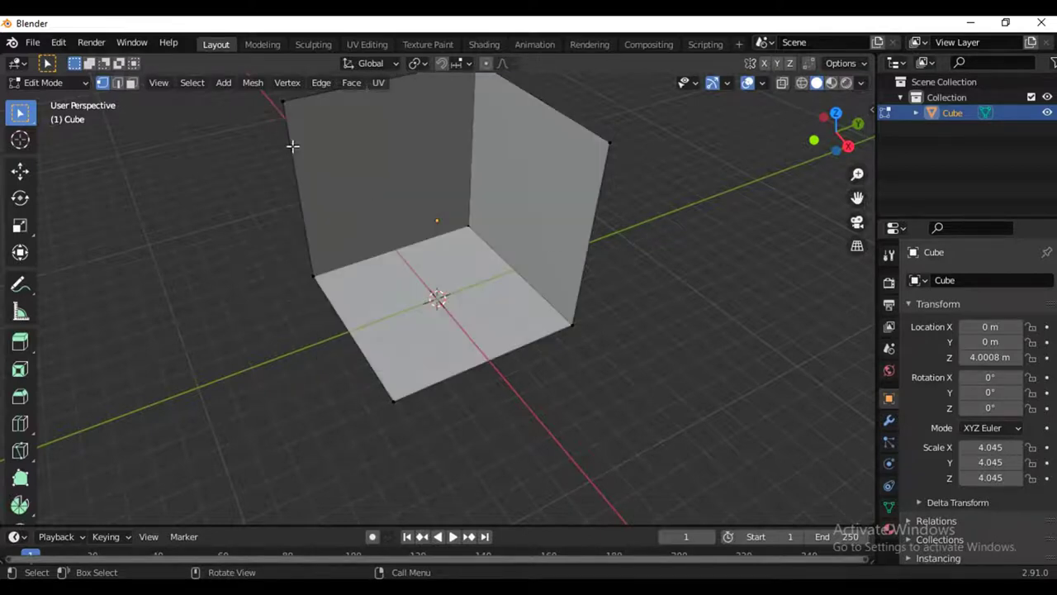
# Step: Return to Object Mode and view the open-corner backdrop from the front
pyautogui.click(43, 77)
pyautogui.click(50, 103)
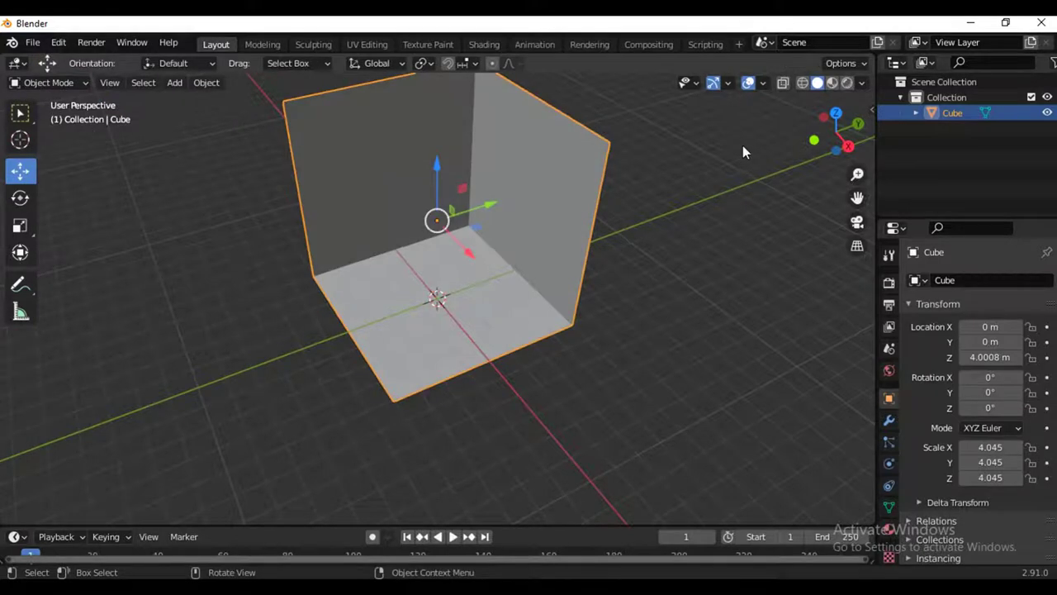
pyautogui.moveTo(838, 129)
pyautogui.mouseDown()
pyautogui.moveTo(856, 121)
pyautogui.moveTo(446, 134)
pyautogui.mouseUp()
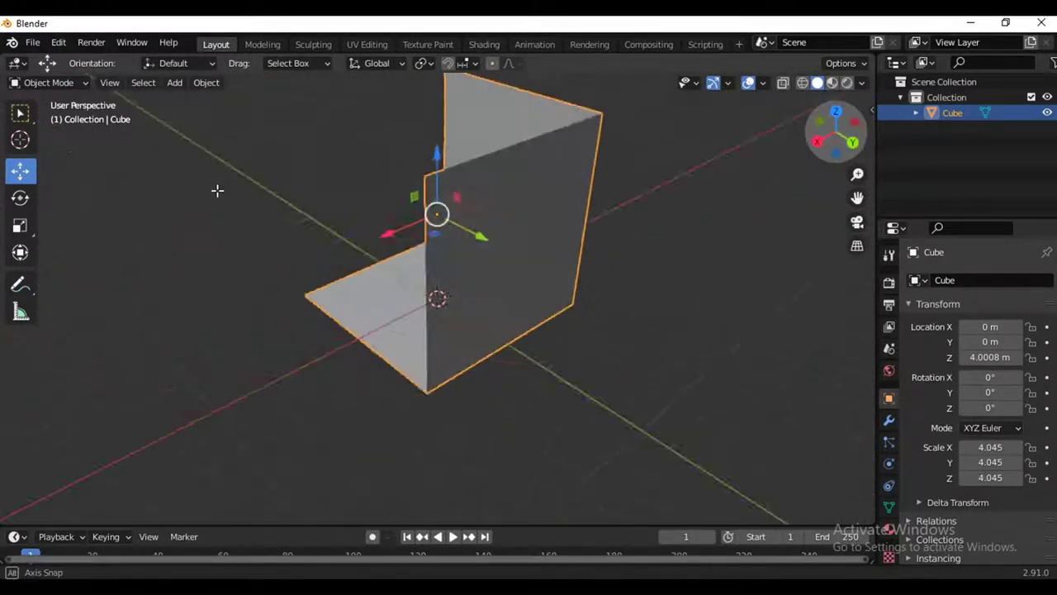
pyautogui.moveTo(68, 147); pyautogui.dragTo(683, 170, button='middle')
pyautogui.press('KP_1')
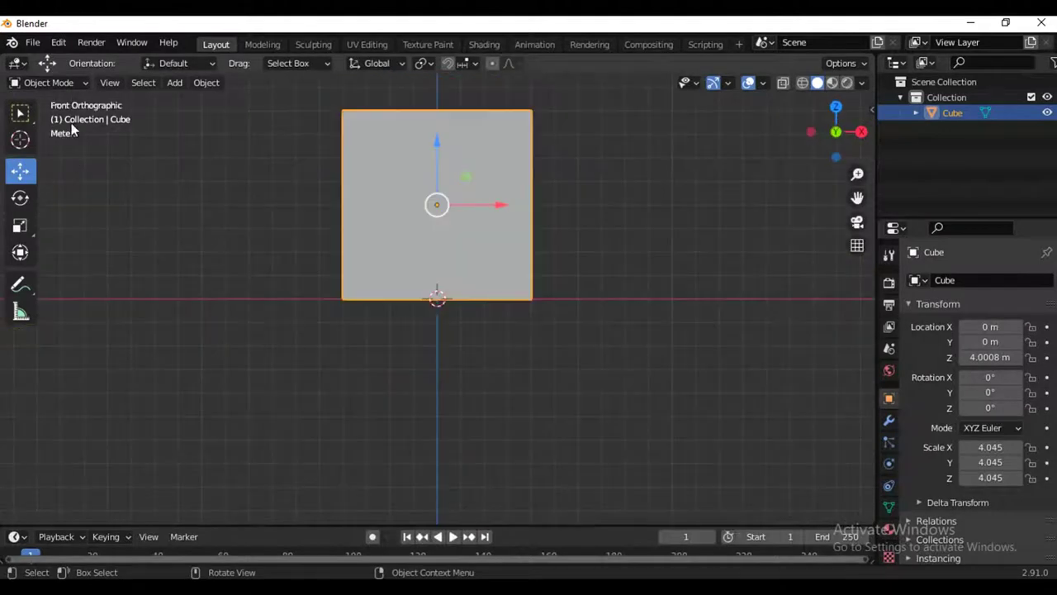
# Step: Add a mesh cylinder and raise it along Z
pyautogui.click(180, 91)
pyautogui.moveTo(195, 100)
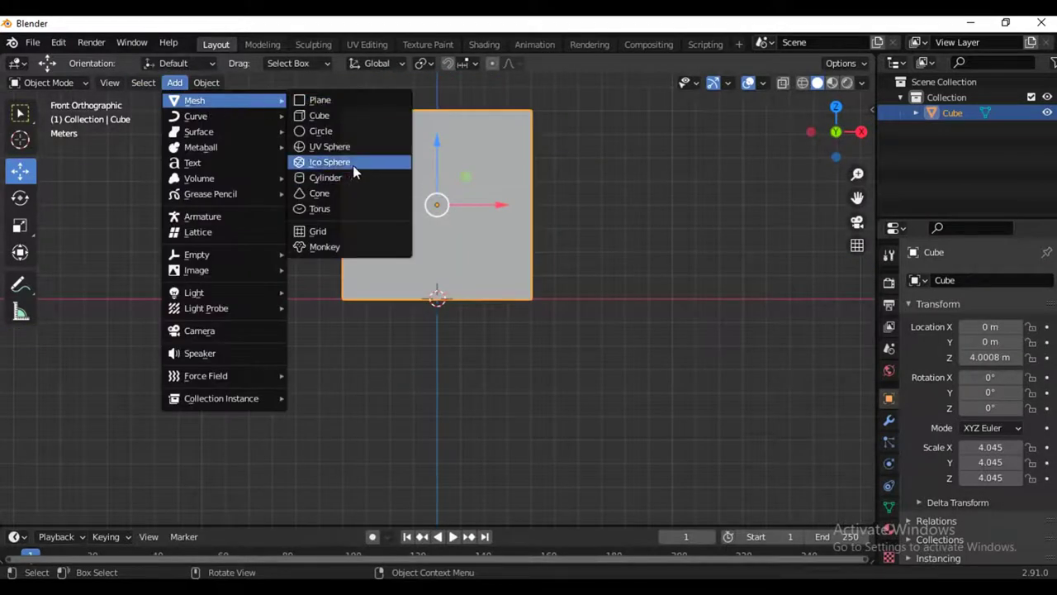
pyautogui.click(357, 181)
pyautogui.scroll(5, 538, 243)
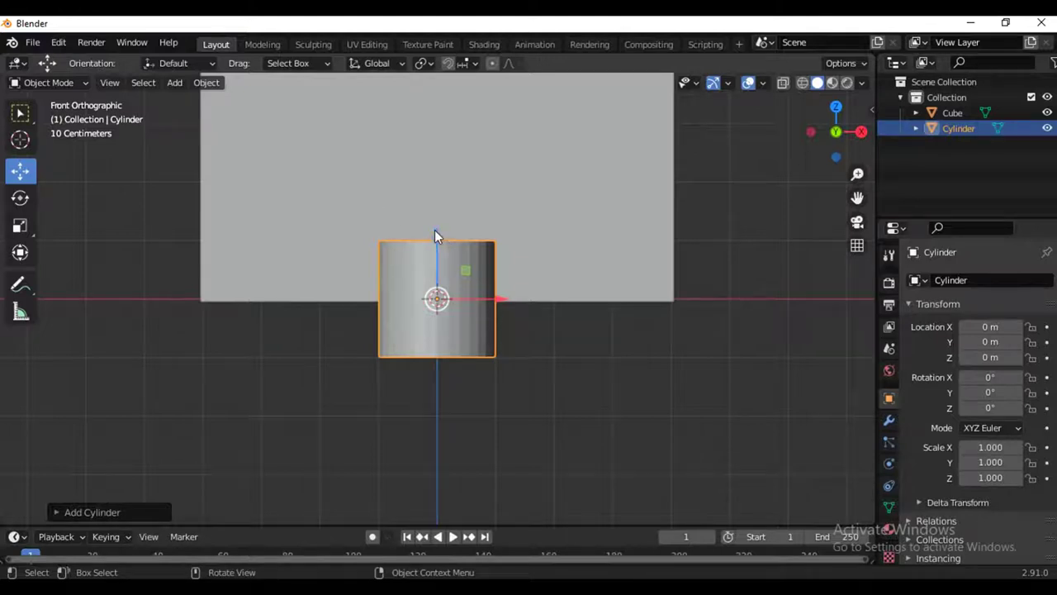
pyautogui.moveTo(436, 237); pyautogui.dragTo(425, 172)
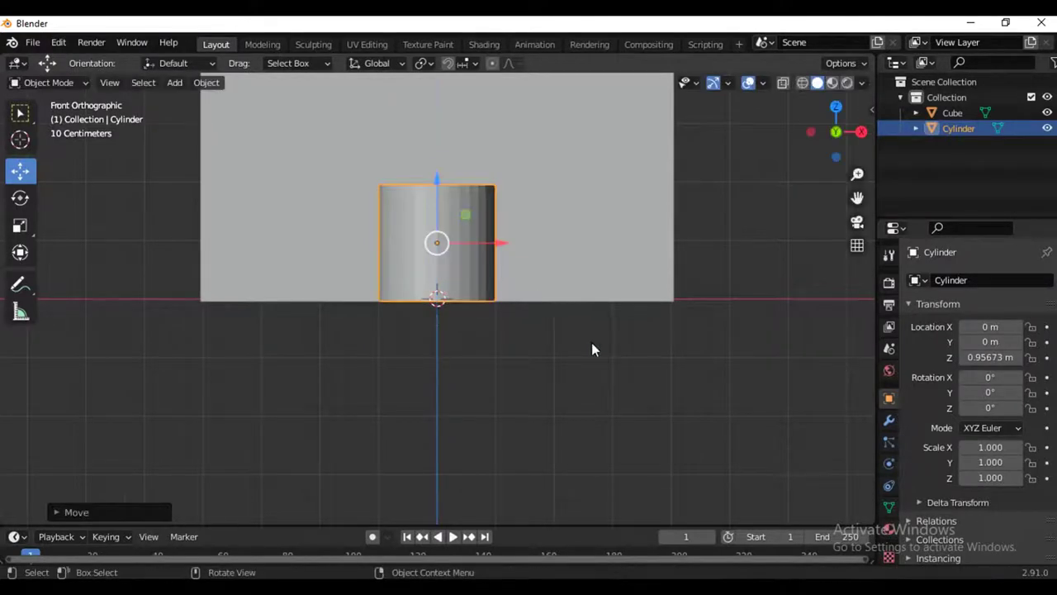
# Step: Squash the cylinder to Z scale 0.614 and lower it onto the floor at Z 0.57993 m
pyautogui.press('s')
pyautogui.press('z')
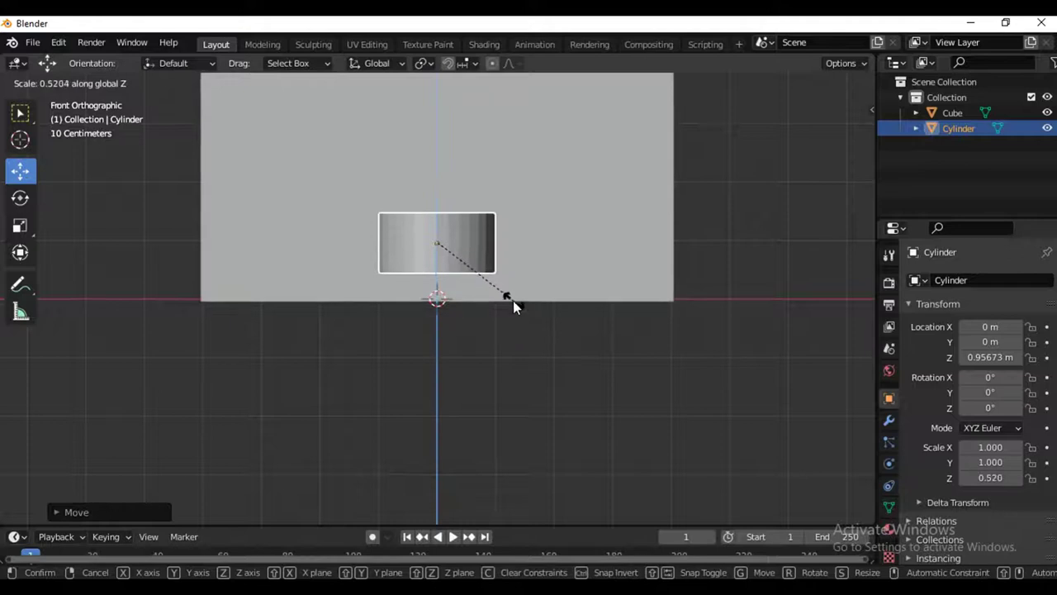
pyautogui.click(525, 309)
pyautogui.scroll(3, 416, 139)
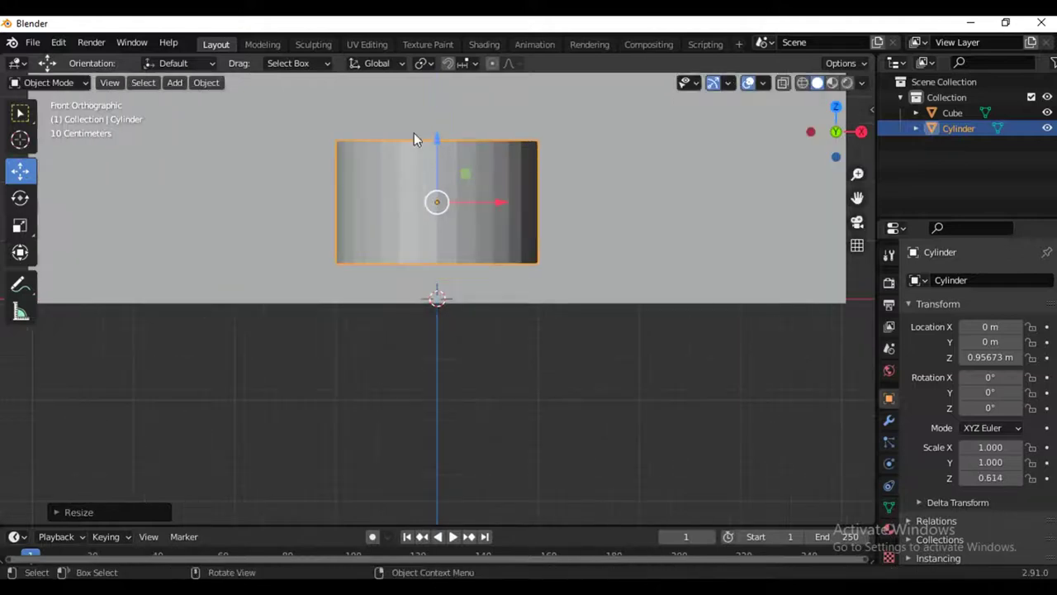
pyautogui.moveTo(439, 140); pyautogui.dragTo(443, 179)
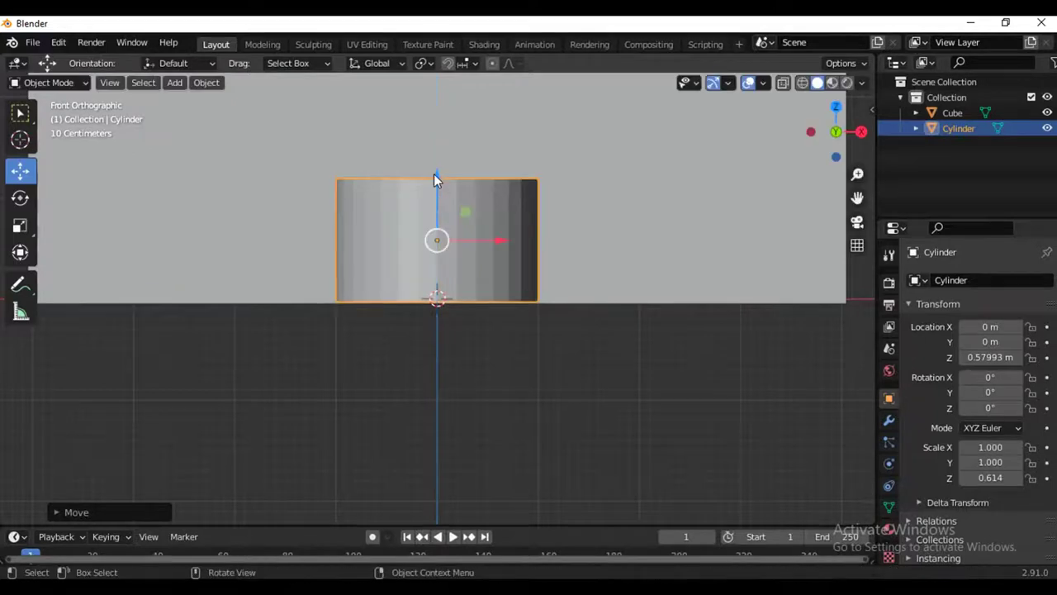
pyautogui.scroll(2, 512, 177)
pyautogui.scroll(-1, 592, 189)
pyautogui.moveTo(857, 198); pyautogui.dragTo(859, 307)
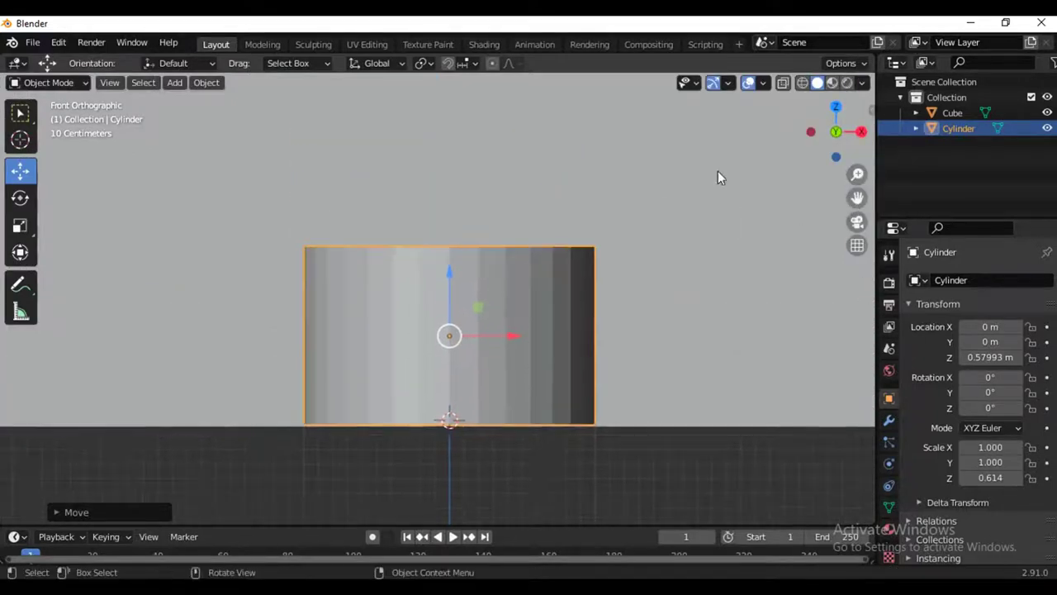
pyautogui.scroll(3, 539, 150)
pyautogui.click(51, 82)
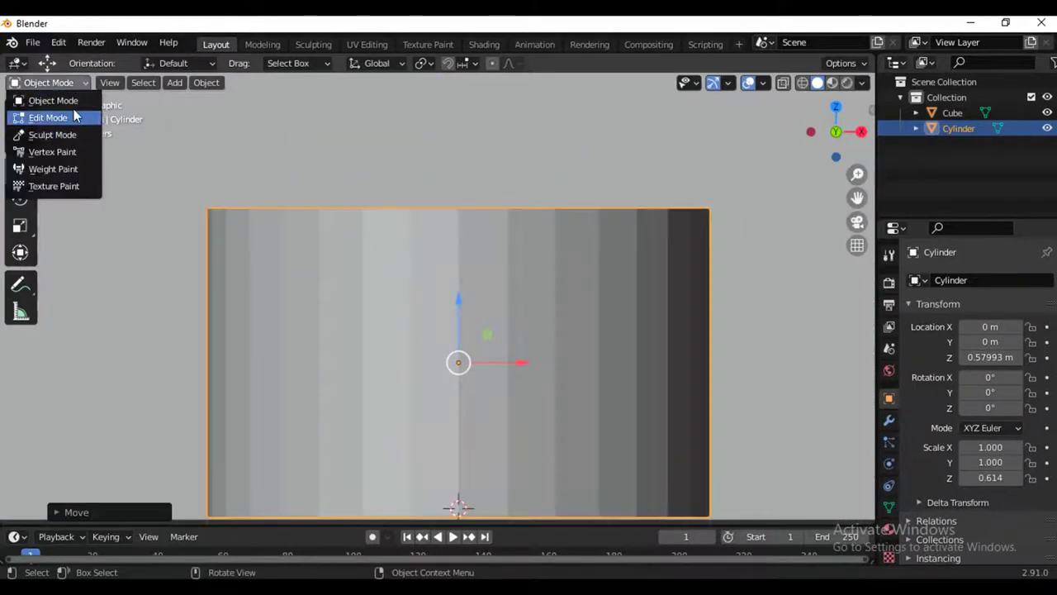
# Step: In wireframe Edit Mode, extrude the cylinder's top rim and shrink it slightly into a shoulder
pyautogui.click(48, 117)
pyautogui.scroll(-2, 779, 168)
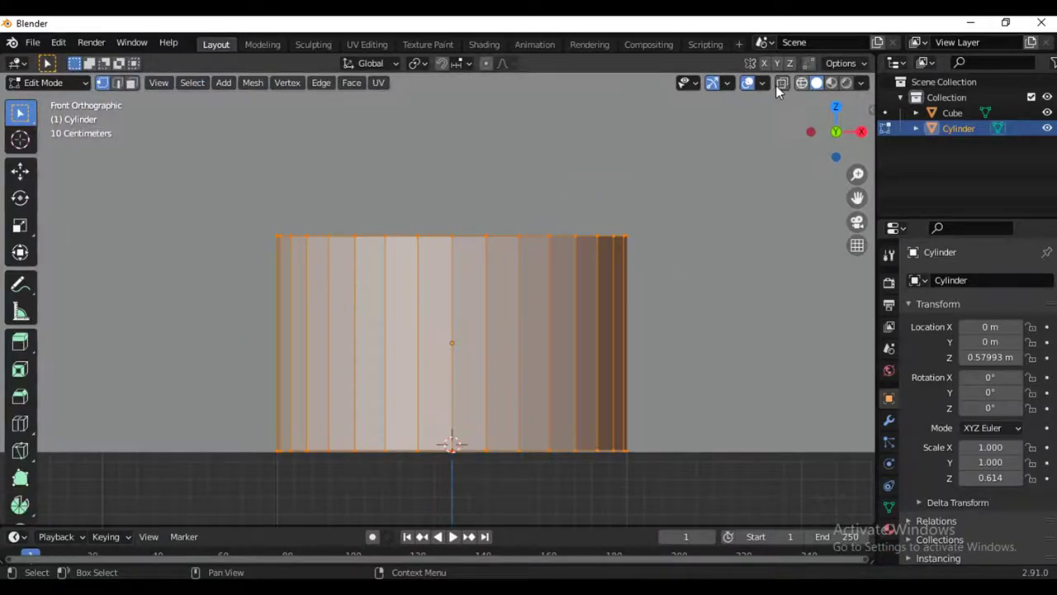
pyautogui.click(801, 82)
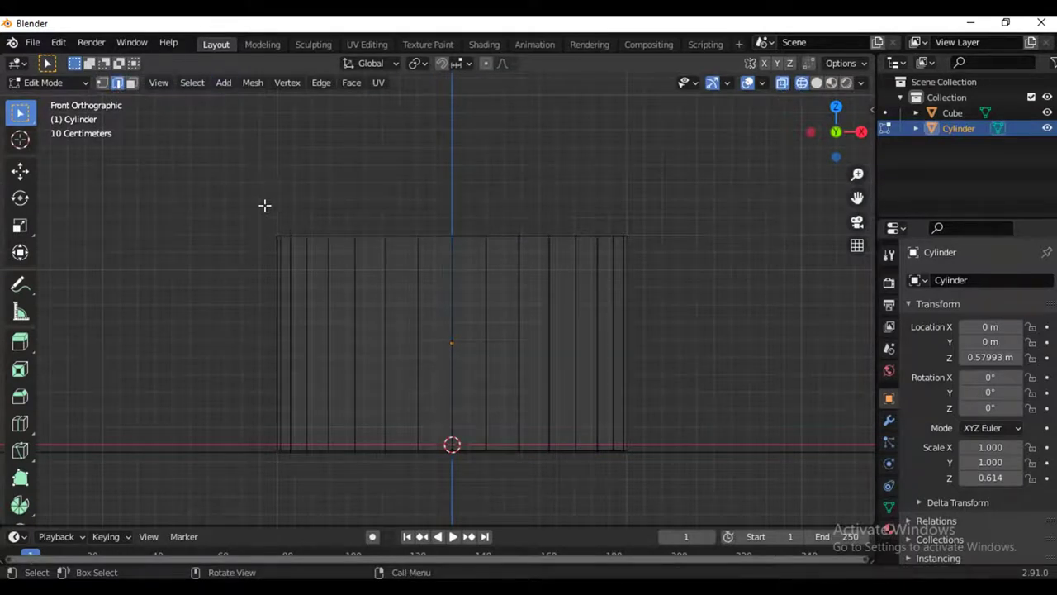
pyautogui.moveTo(264, 205); pyautogui.dragTo(714, 257)
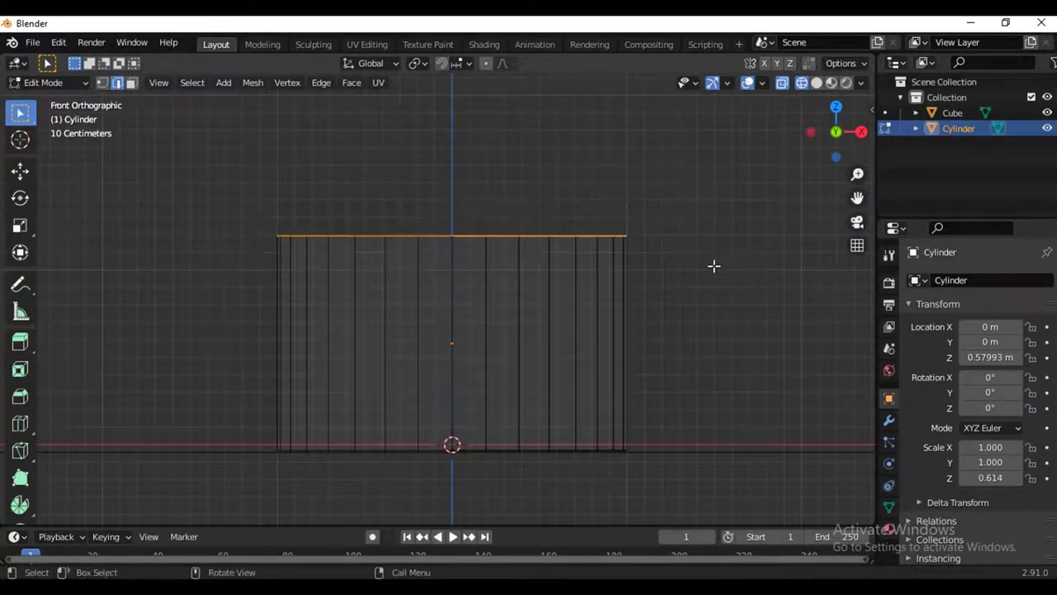
pyautogui.press('e')
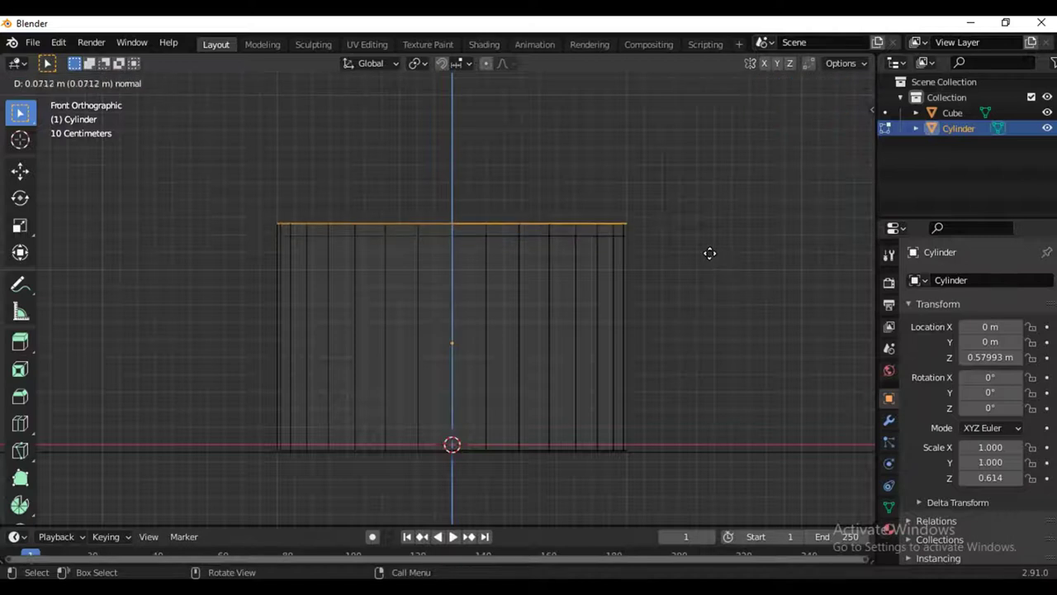
pyautogui.click(709, 250)
pyautogui.press('s')
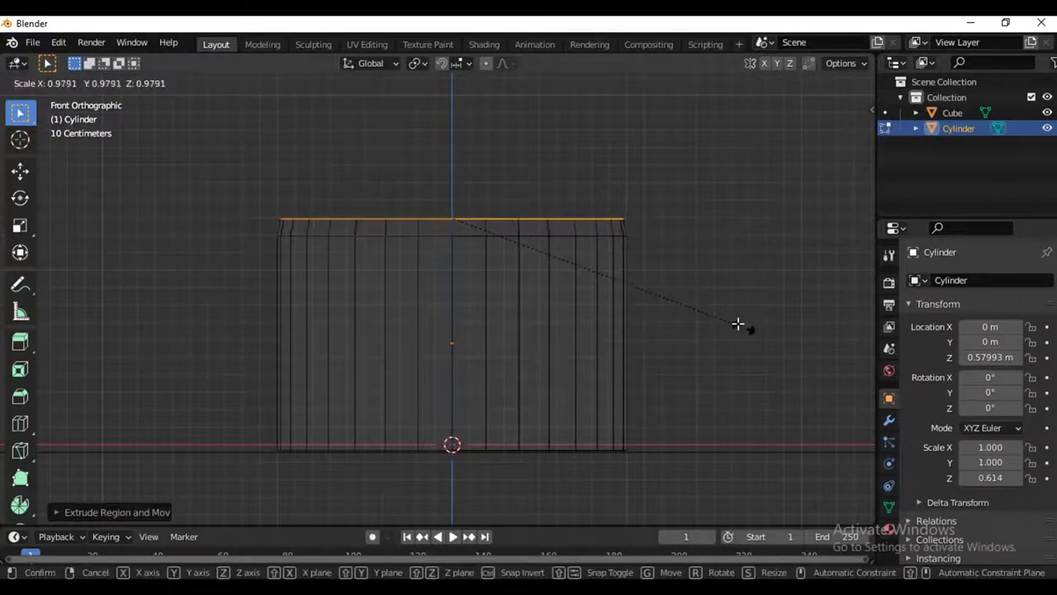
pyautogui.click(699, 297)
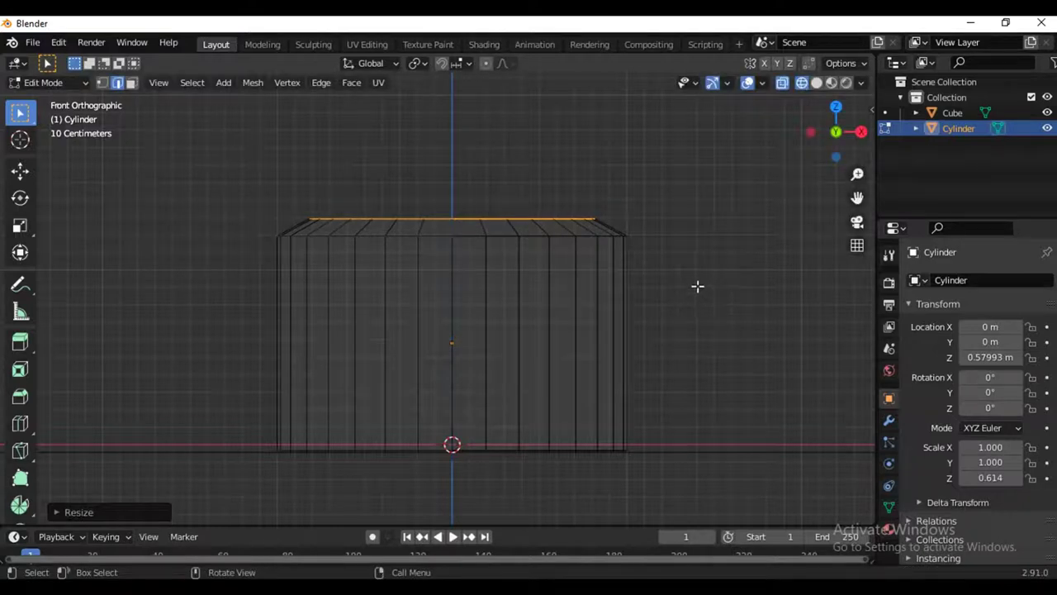
# Step: Shrink the top edge loop and extrude it upward into a narrower neck
pyautogui.press('s')
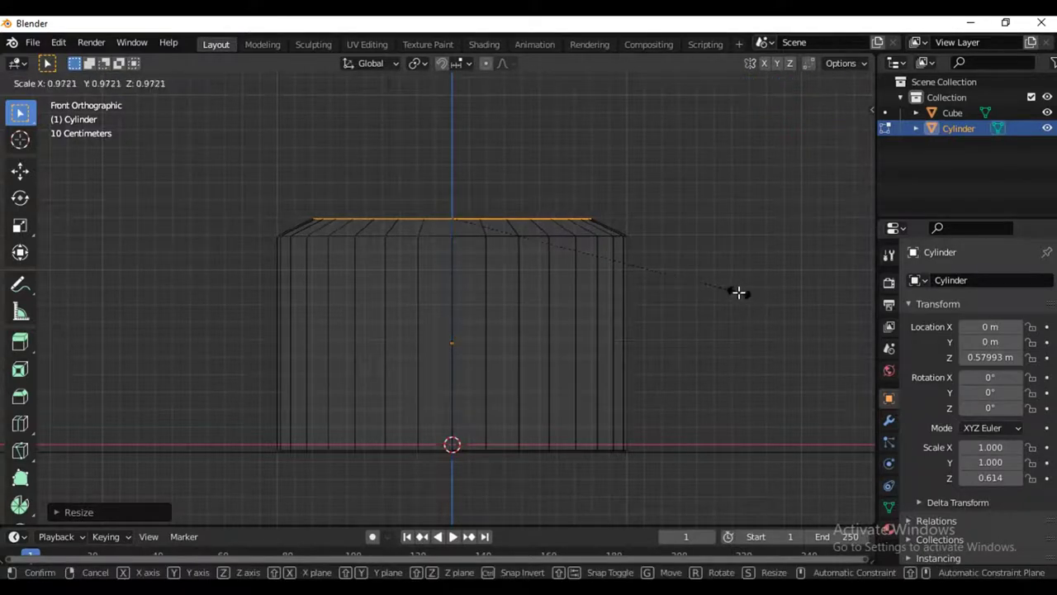
pyautogui.click(737, 285)
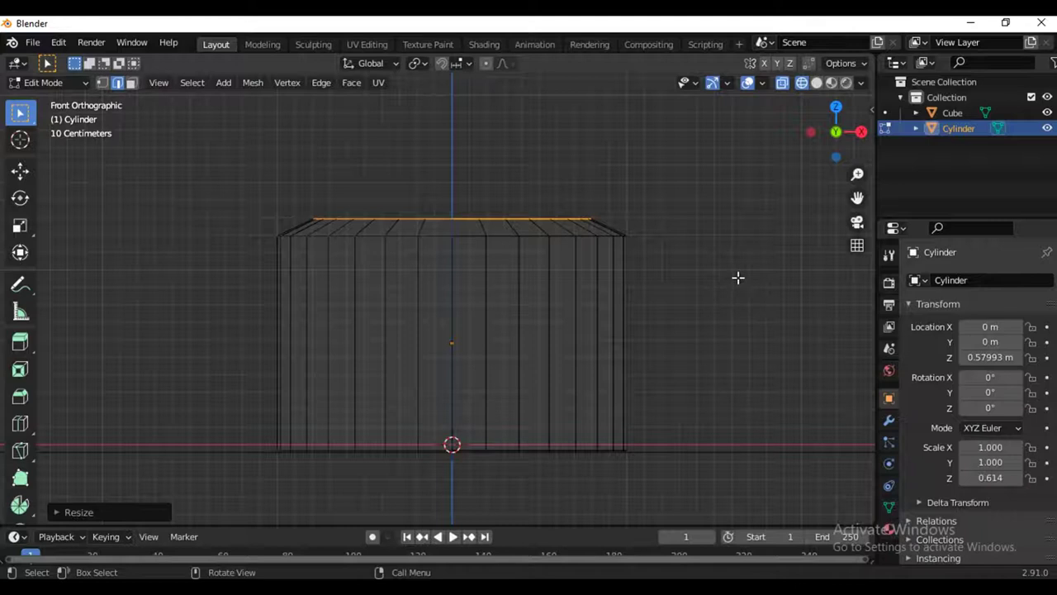
pyautogui.press('e')
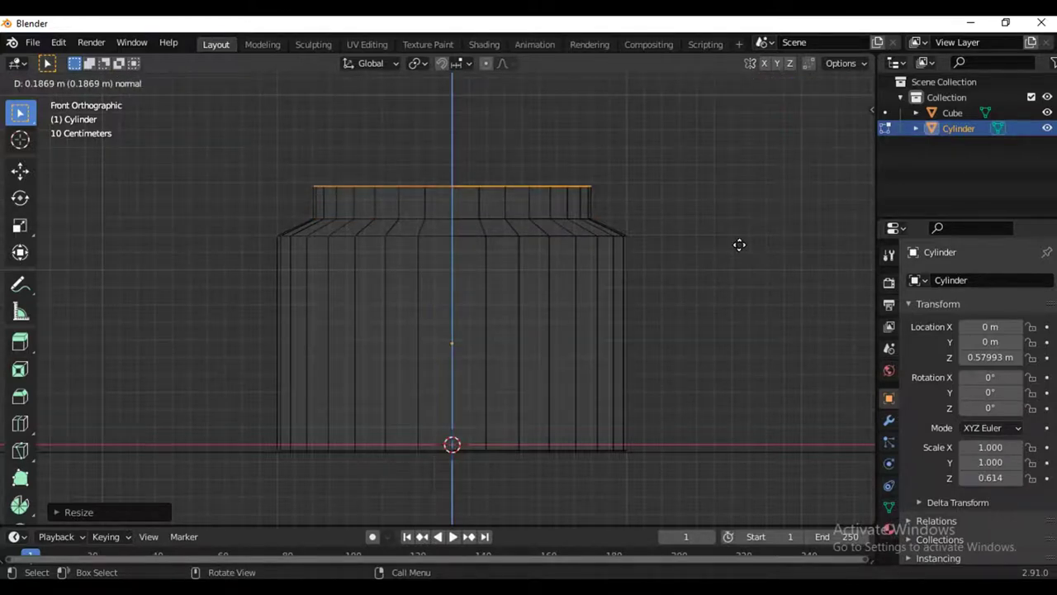
pyautogui.click(739, 244)
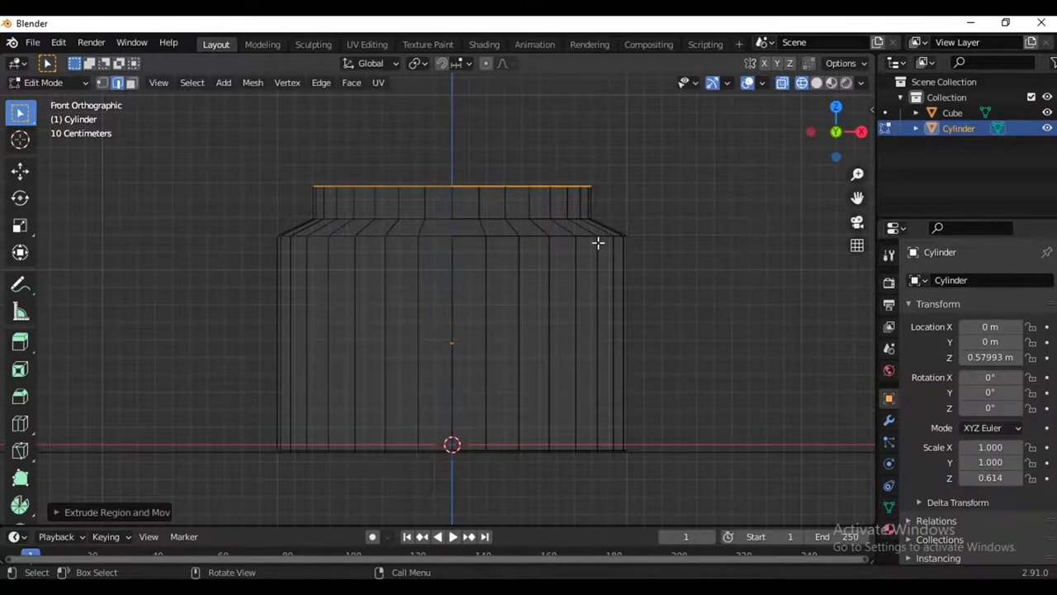
# Step: Give the jar cylinder a Subdivision Surface modifier with viewport level 3
pyautogui.click(890, 423)
pyautogui.click(953, 278)
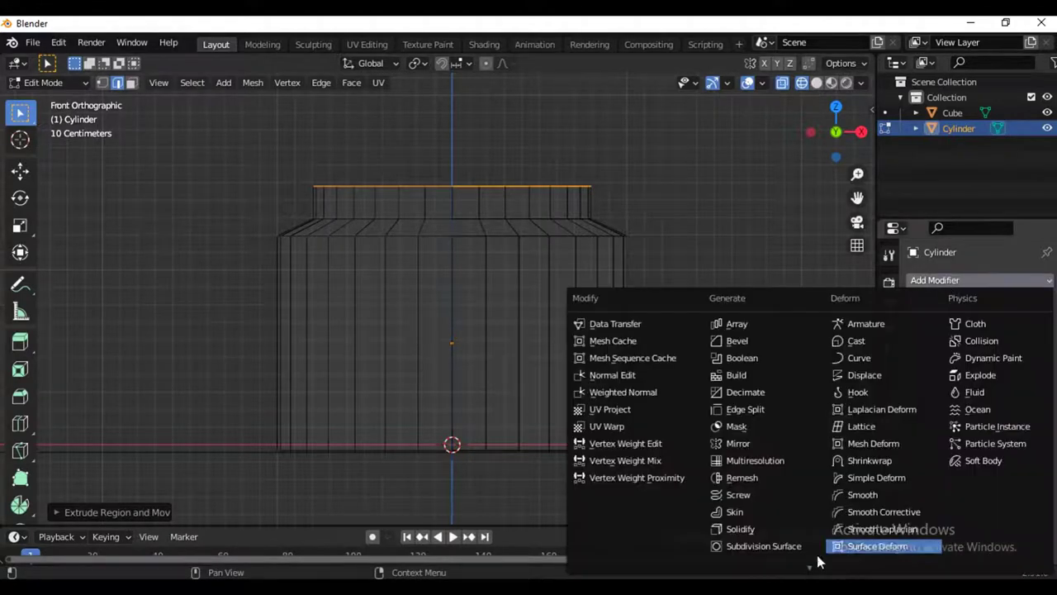
pyautogui.click(771, 546)
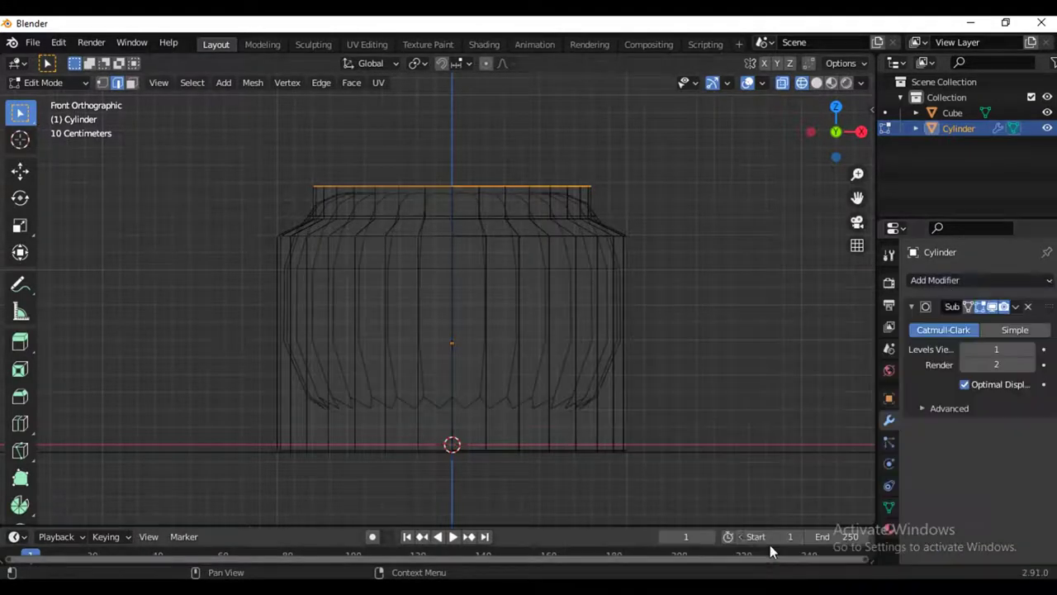
pyautogui.click(1030, 350)
pyautogui.click(1030, 349)
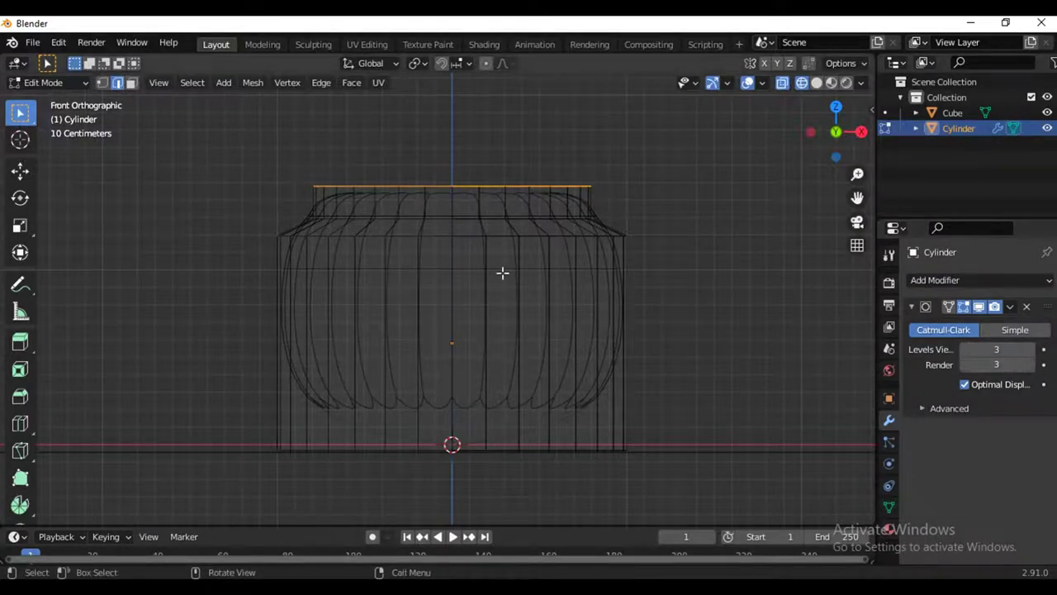
# Step: Add loop cuts near the jar's bottom edge and just below the shoulder
pyautogui.hotkey('ctrl', 'r')
pyautogui.click(479, 319)
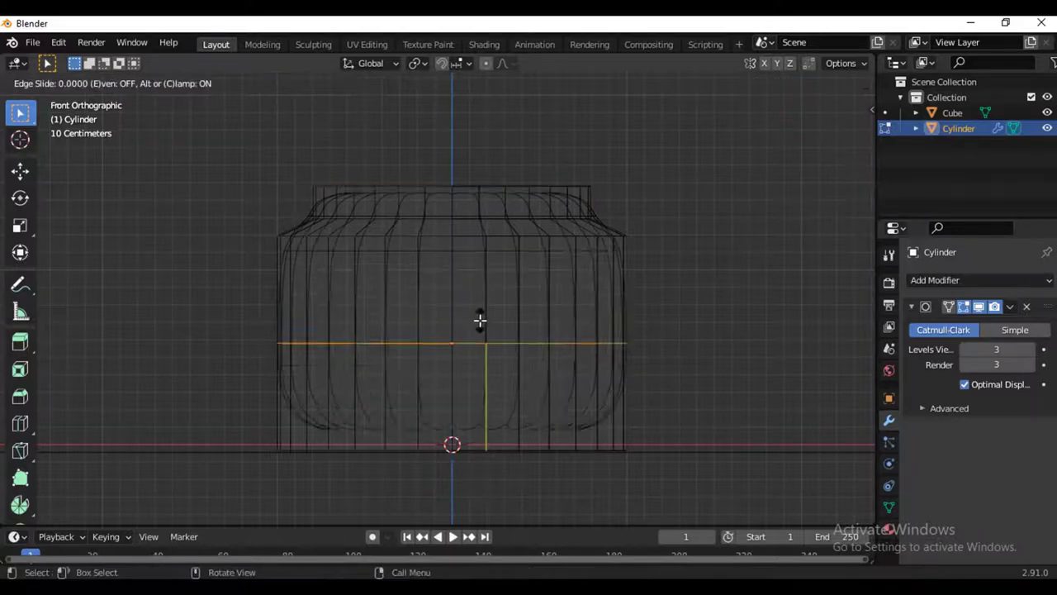
pyautogui.click(502, 438)
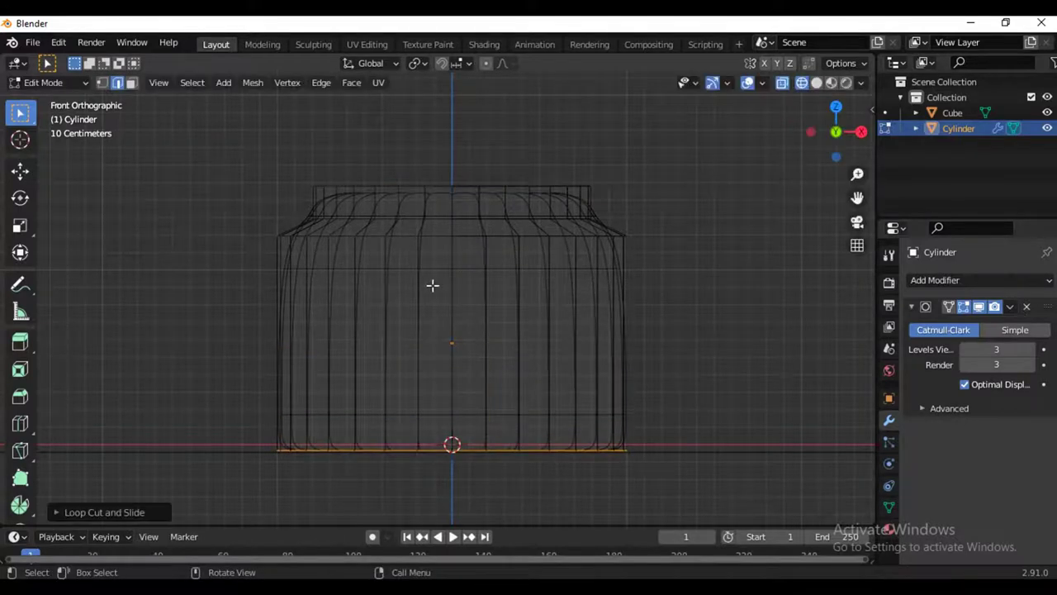
pyautogui.hotkey('ctrl', 'r')
pyautogui.click(567, 264)
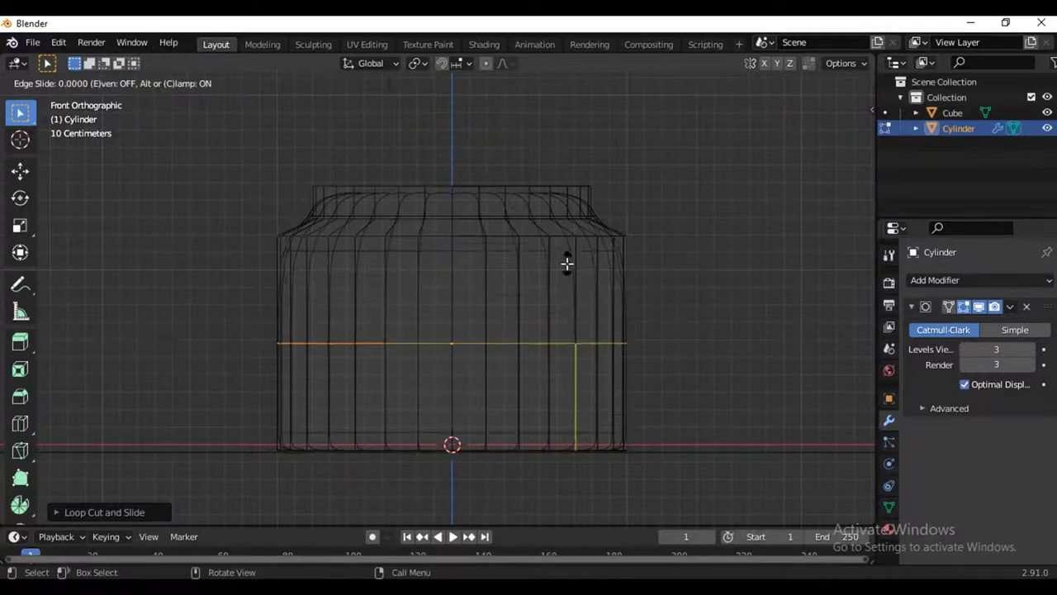
pyautogui.click(569, 158)
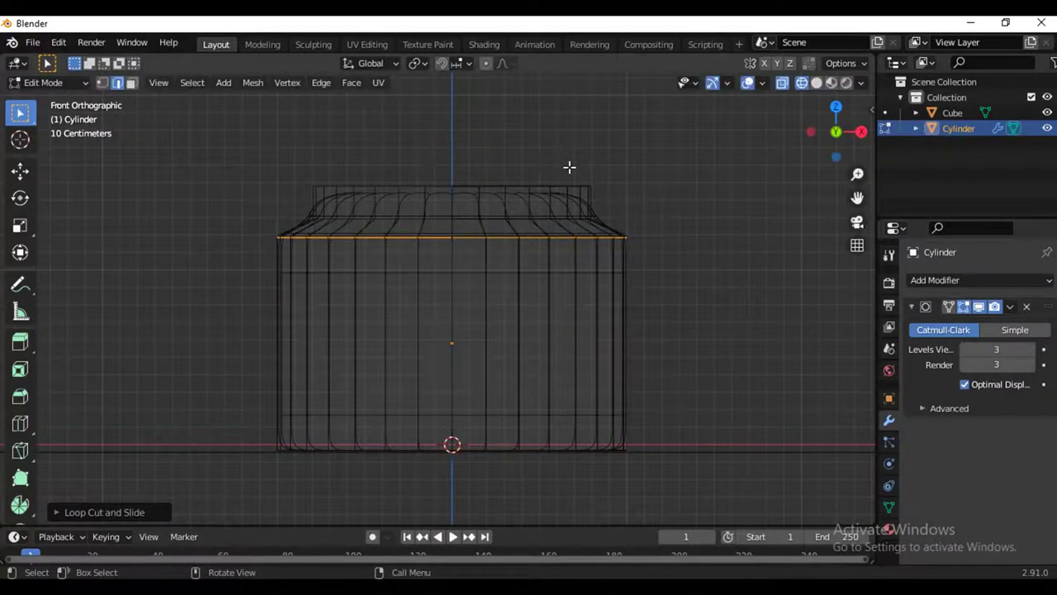
pyautogui.scroll(2, 569, 165)
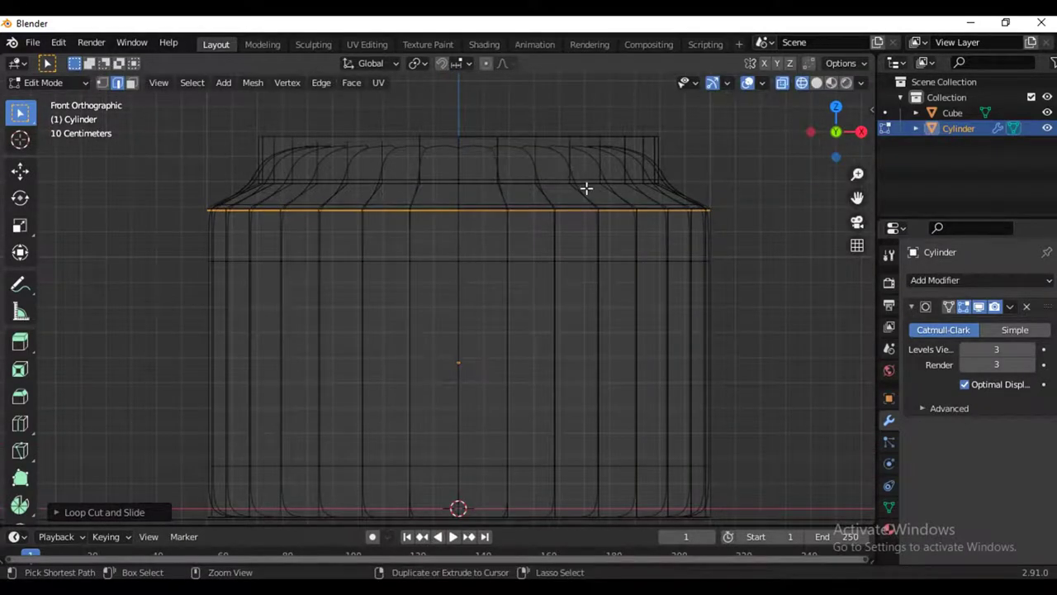
# Step: Add loop cuts just above the shoulder and at the neck rim, then use Solid shading
pyautogui.hotkey('ctrl', 'r')
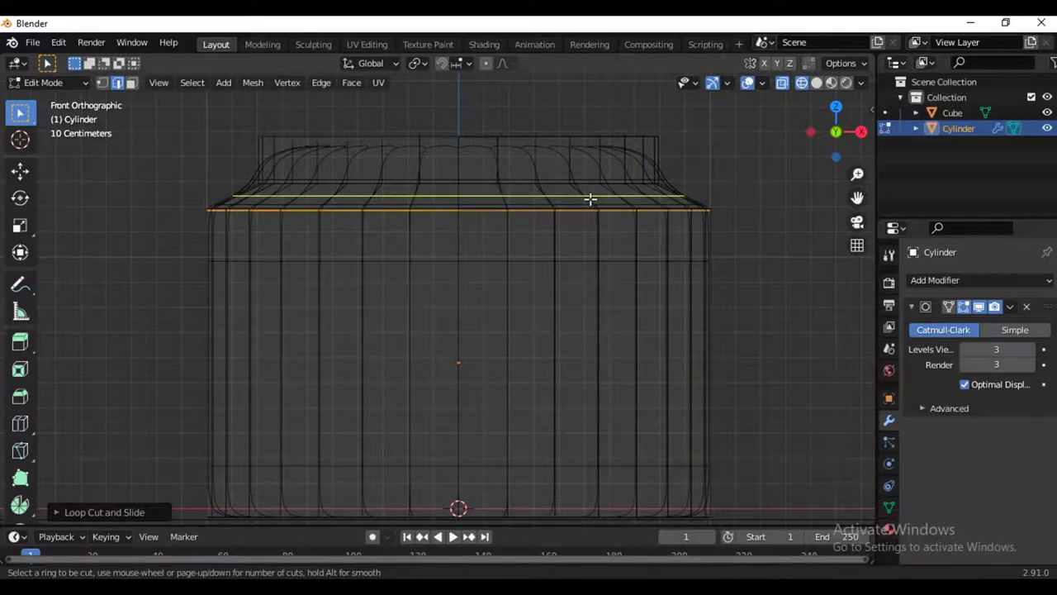
pyautogui.click(591, 198)
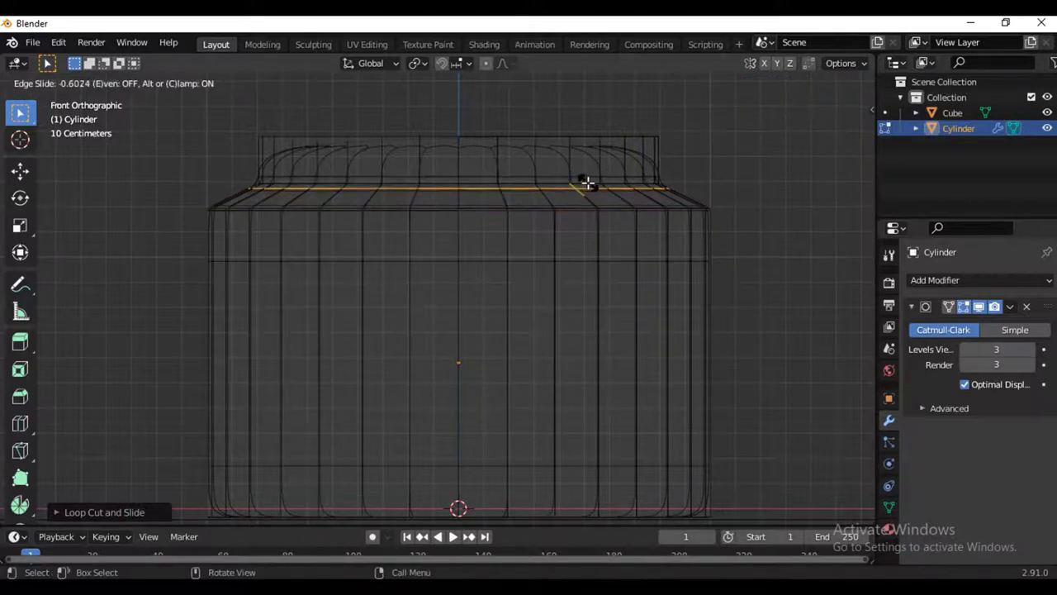
pyautogui.click(585, 178)
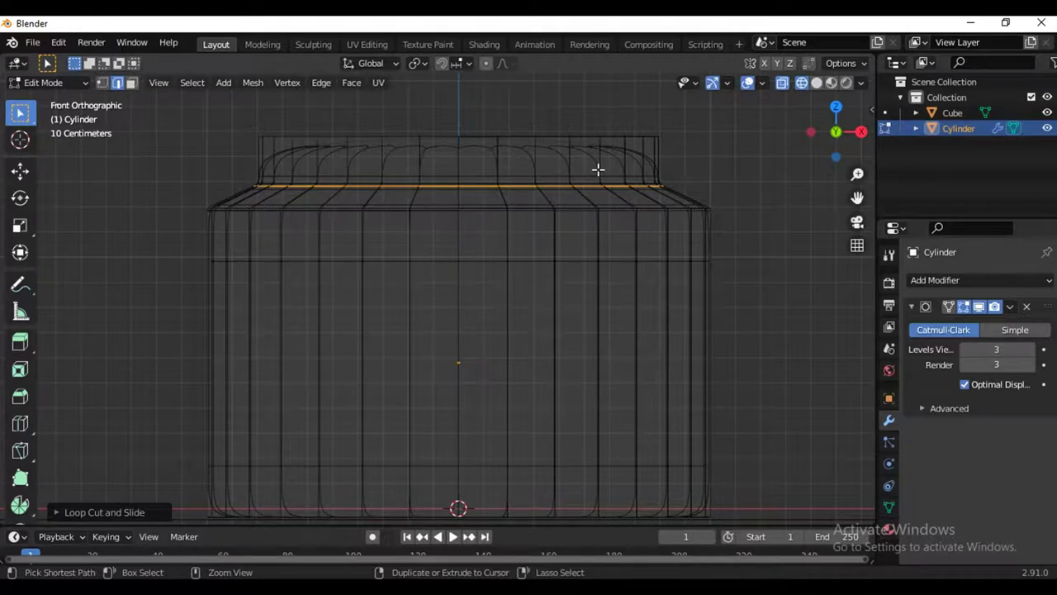
pyautogui.hotkey('ctrl', 'r')
pyautogui.click(605, 161)
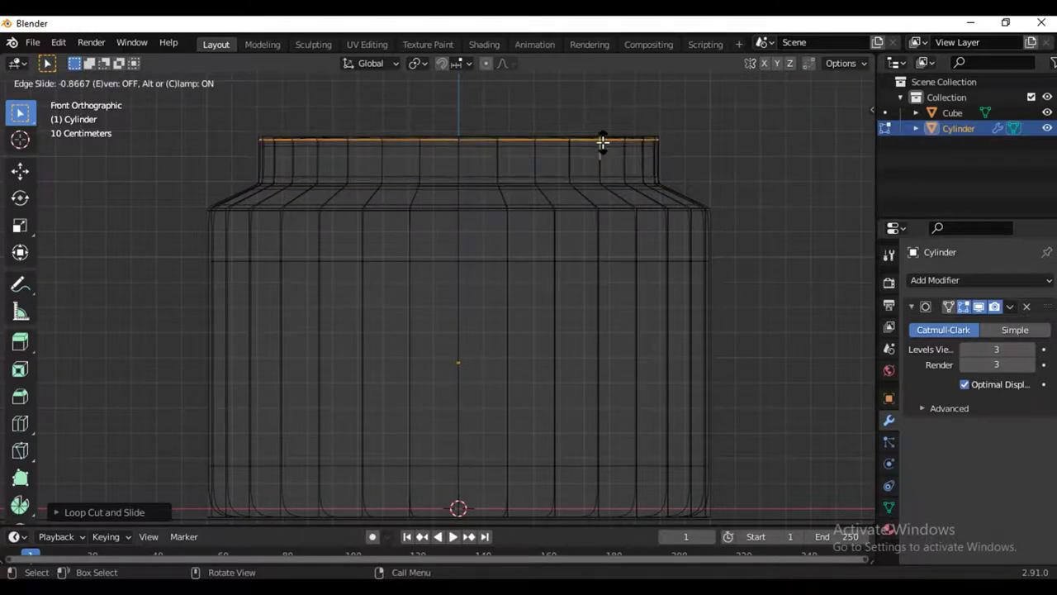
pyautogui.click(603, 142)
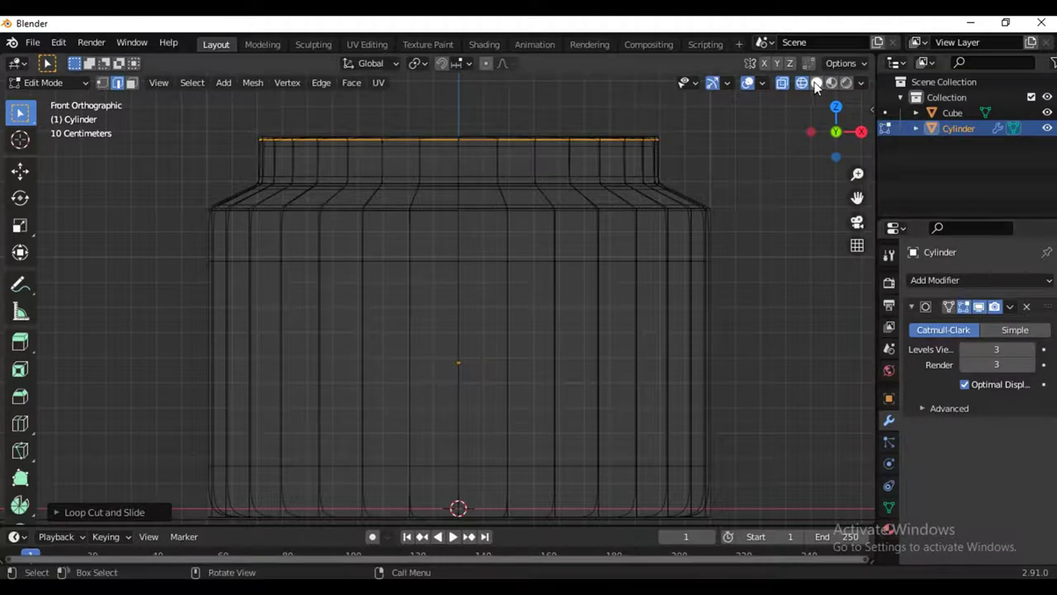
pyautogui.click(815, 83)
# Step: Delete the jar's top cap face so the jar is open
pyautogui.moveTo(863, 99); pyautogui.dragTo(851, 165)
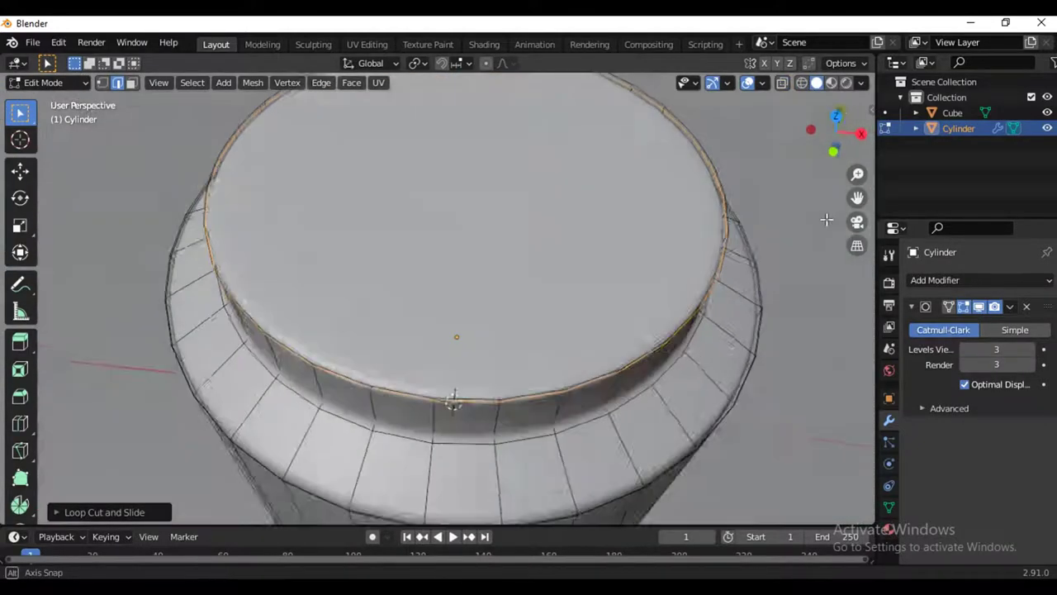
pyautogui.click(132, 82)
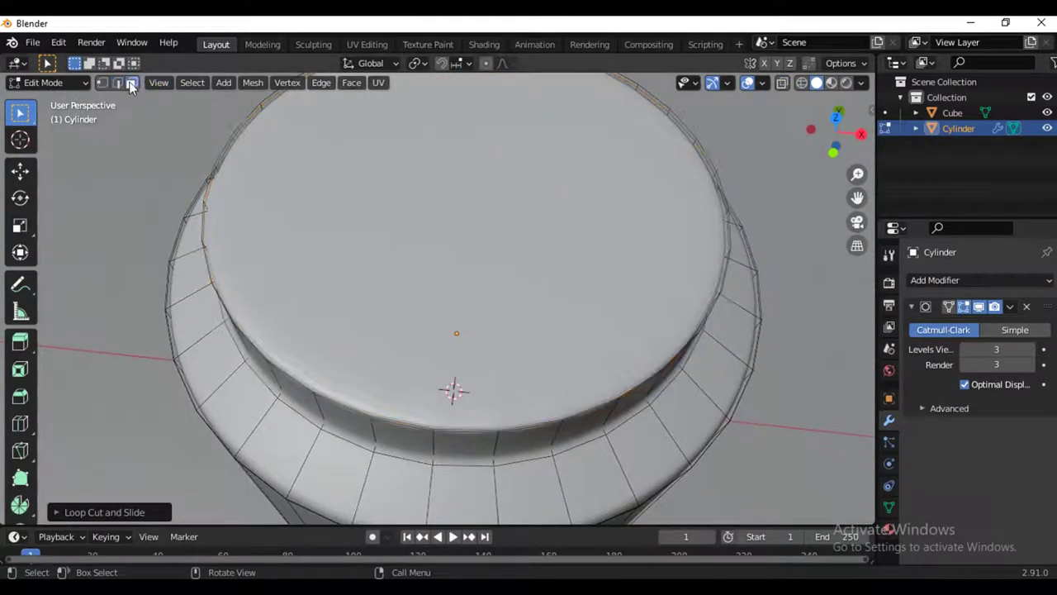
pyautogui.click(417, 208)
pyautogui.press('x')
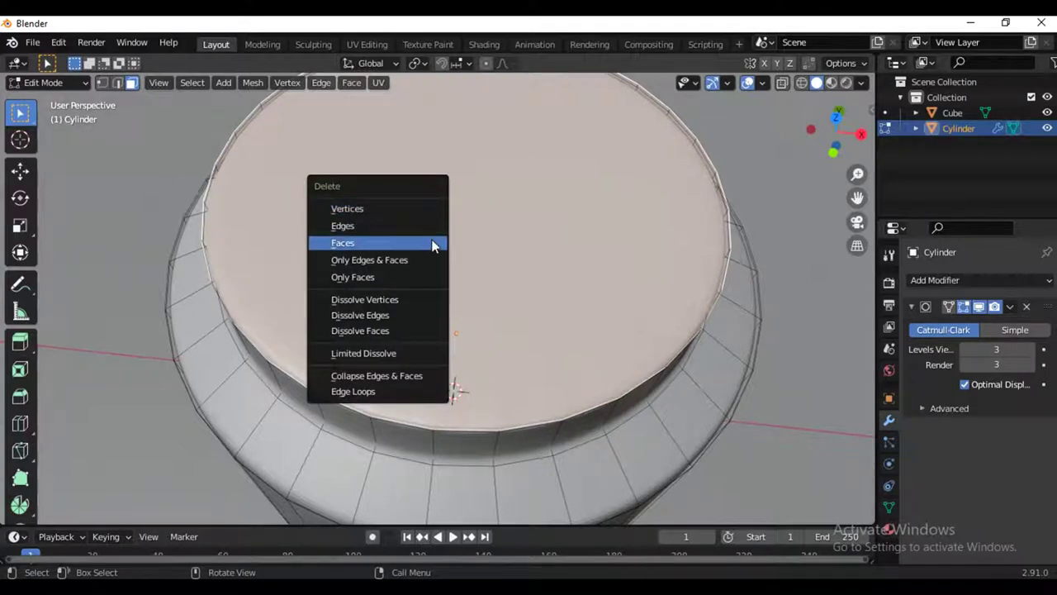
pyautogui.click(434, 243)
# Step: Add a Solidify modifier giving the jar 0.04 m thick walls
pyautogui.click(949, 280)
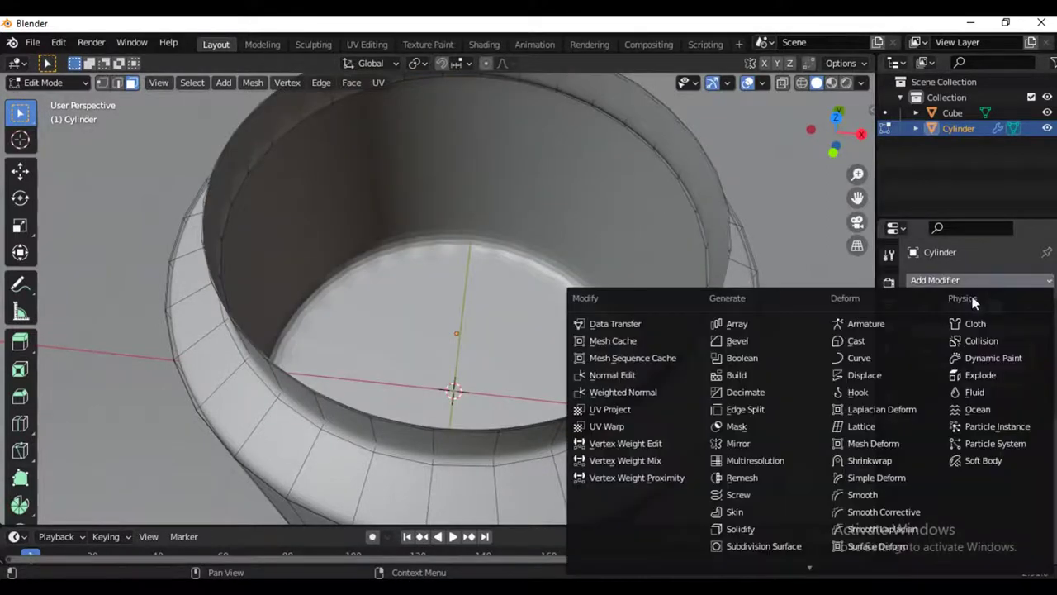
pyautogui.click(770, 529)
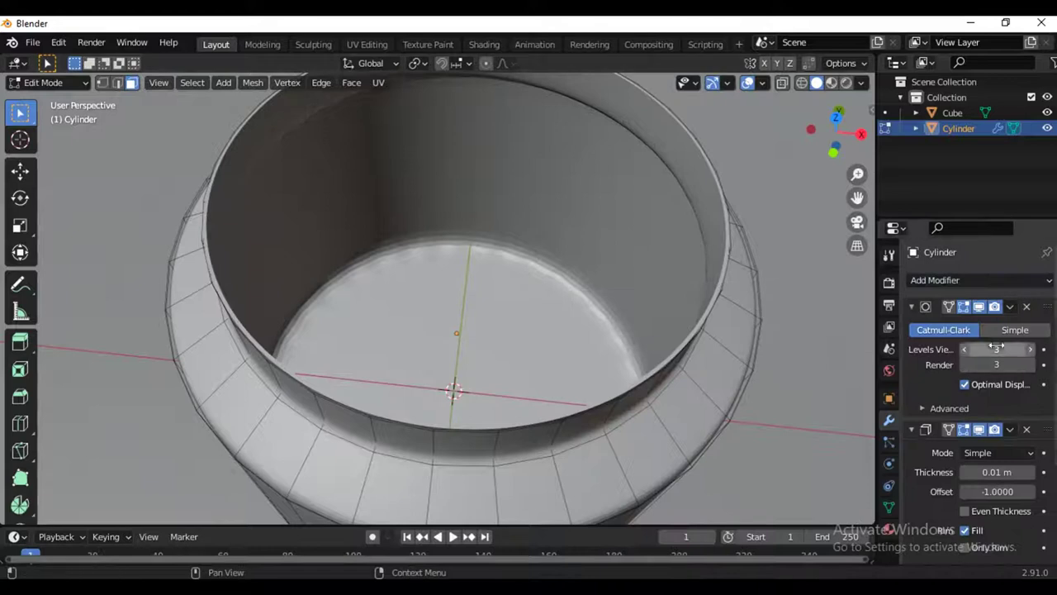
pyautogui.scroll(-3, 918, 330)
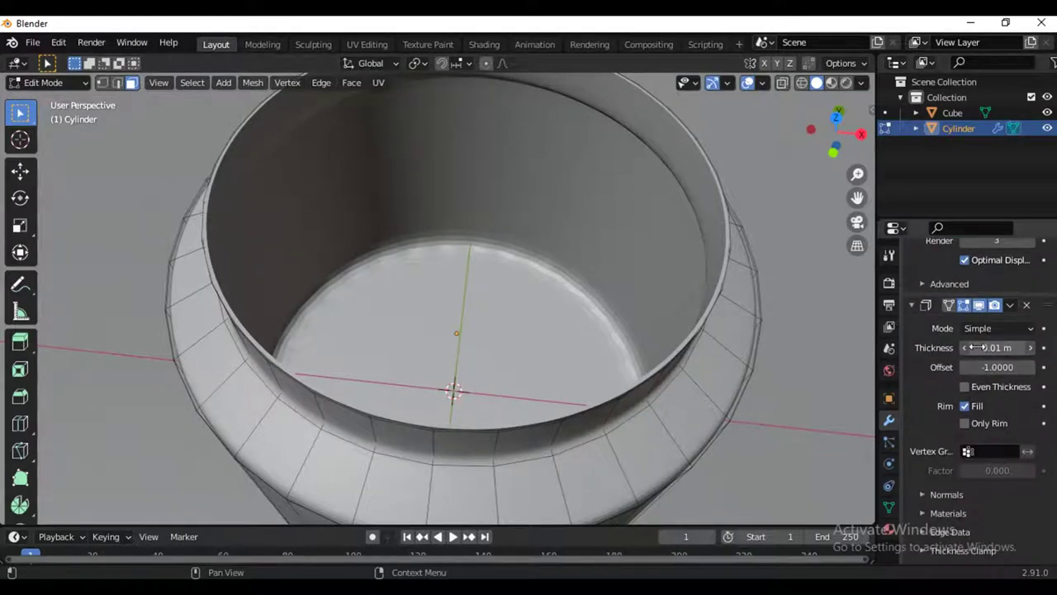
pyautogui.moveTo(983, 348); pyautogui.dragTo(1020, 348)
pyautogui.moveTo(1021, 386)
pyautogui.mouseDown()
pyautogui.moveTo(964, 417)
pyautogui.moveTo(988, 423)
pyautogui.mouseUp()
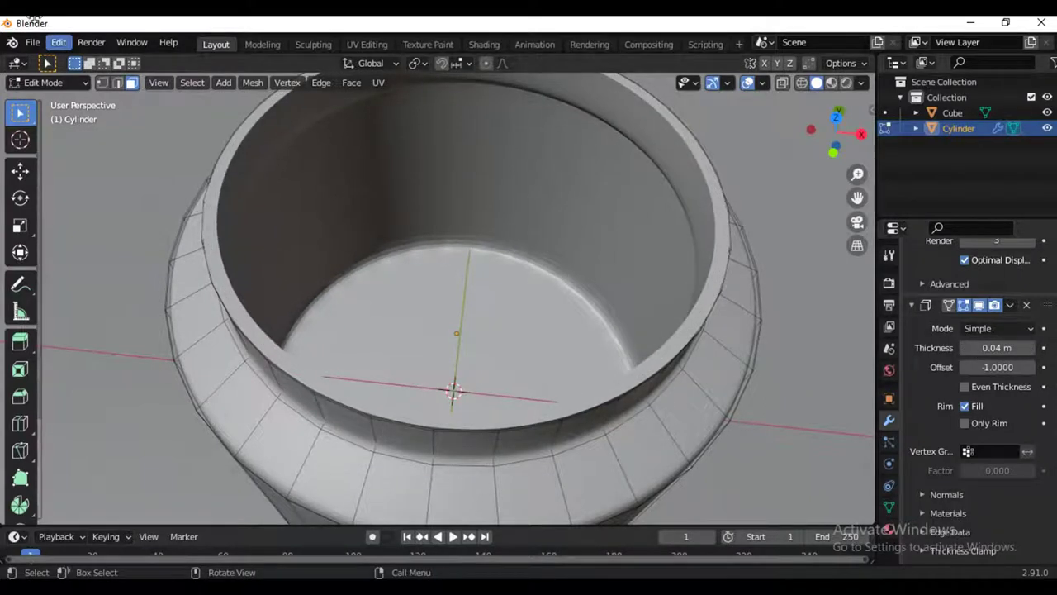
# Step: Back in Object Mode, shade the jar smooth and view it from the front
pyautogui.click(58, 82)
pyautogui.click(53, 100)
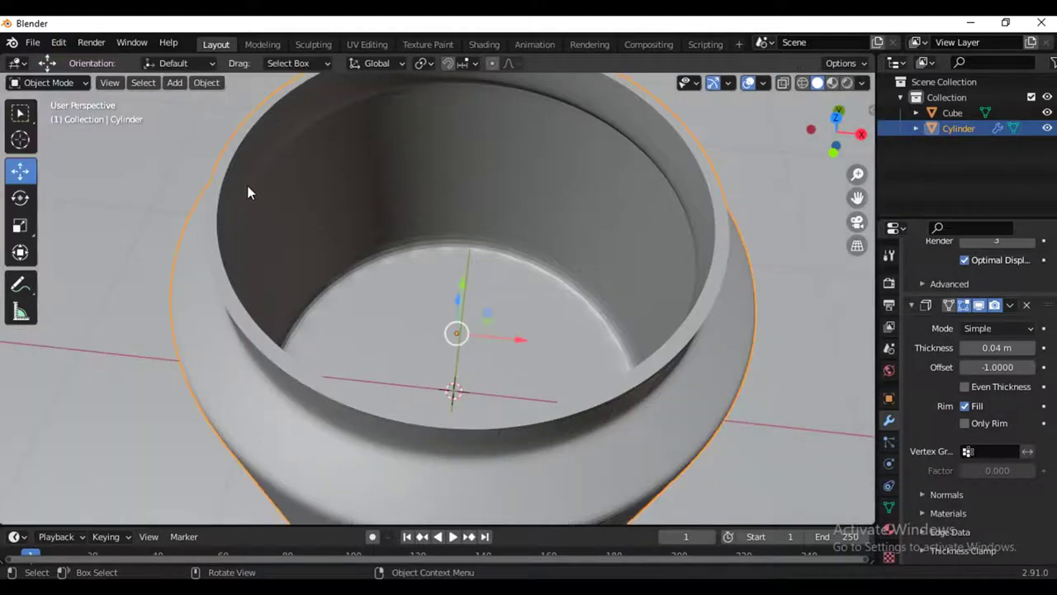
pyautogui.scroll(-4, 511, 230)
pyautogui.moveTo(836, 124); pyautogui.dragTo(818, 141)
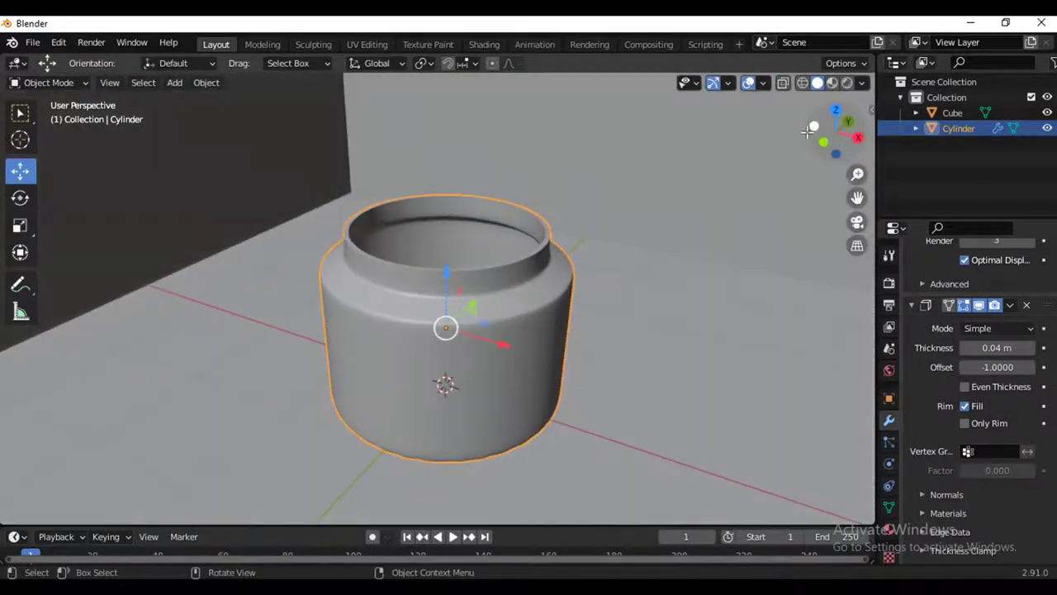
pyautogui.rightClick(489, 198)
pyautogui.click(489, 197)
pyautogui.scroll(4, 544, 221)
pyautogui.scroll(1, 544, 220)
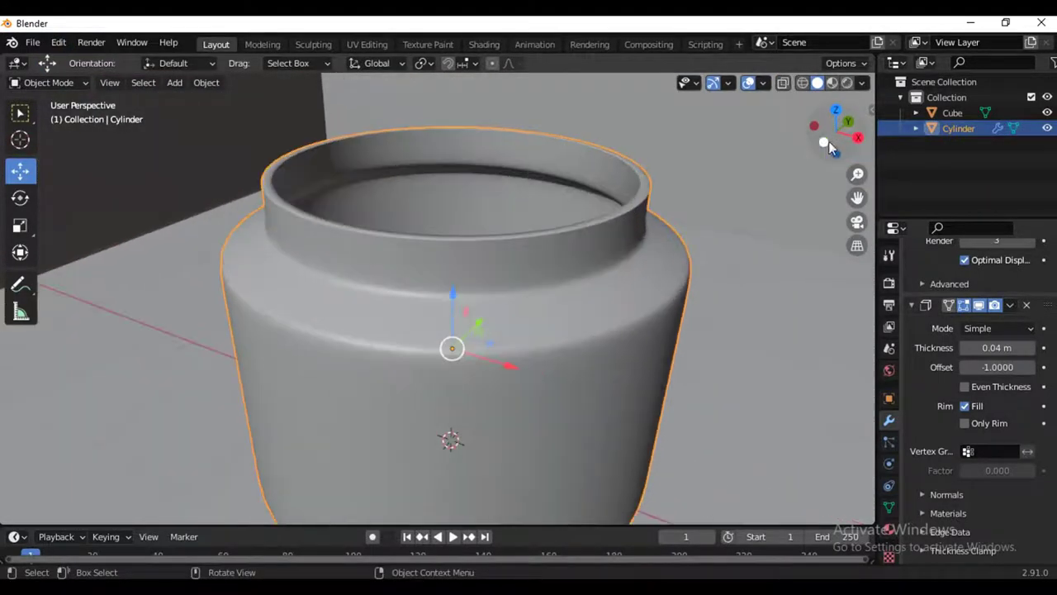
pyautogui.click(824, 143)
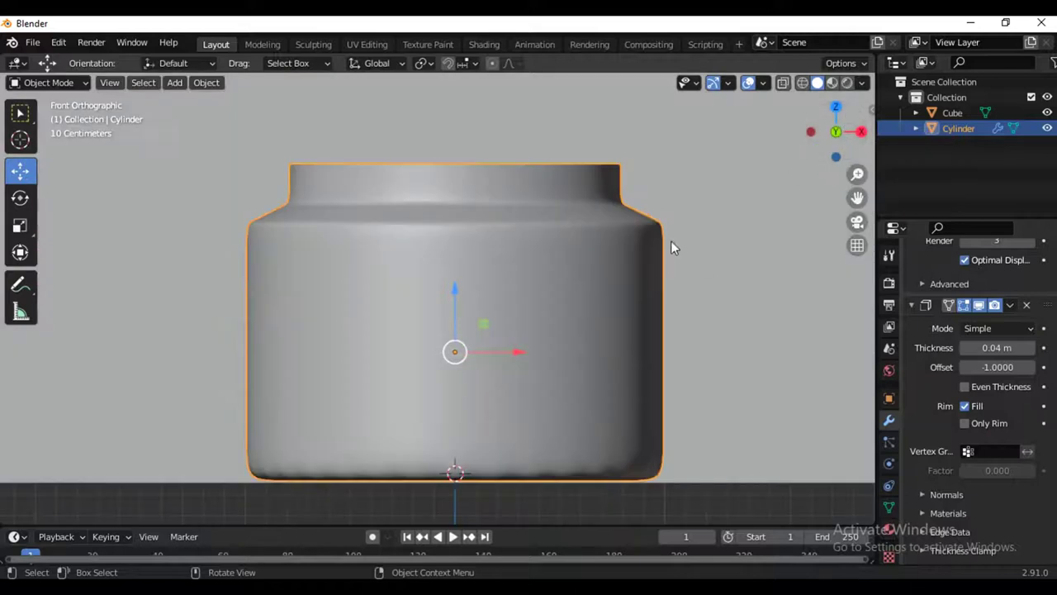
pyautogui.click(175, 83)
pyautogui.moveTo(195, 99)
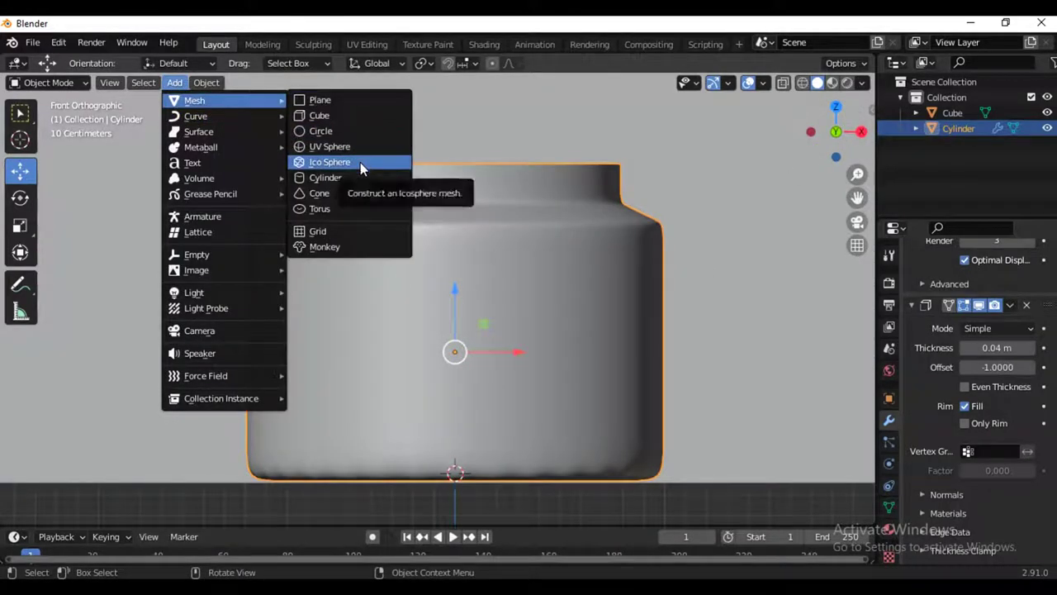
# Step: Add a second cylinder and flatten it into a thin disk at the jar's neck
pyautogui.click(378, 179)
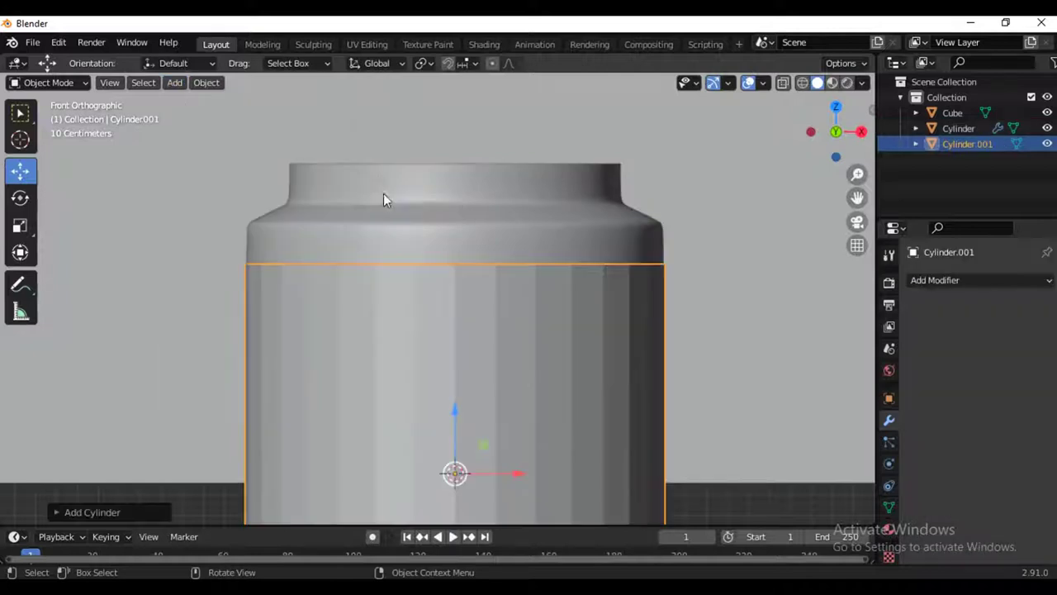
pyautogui.press('s')
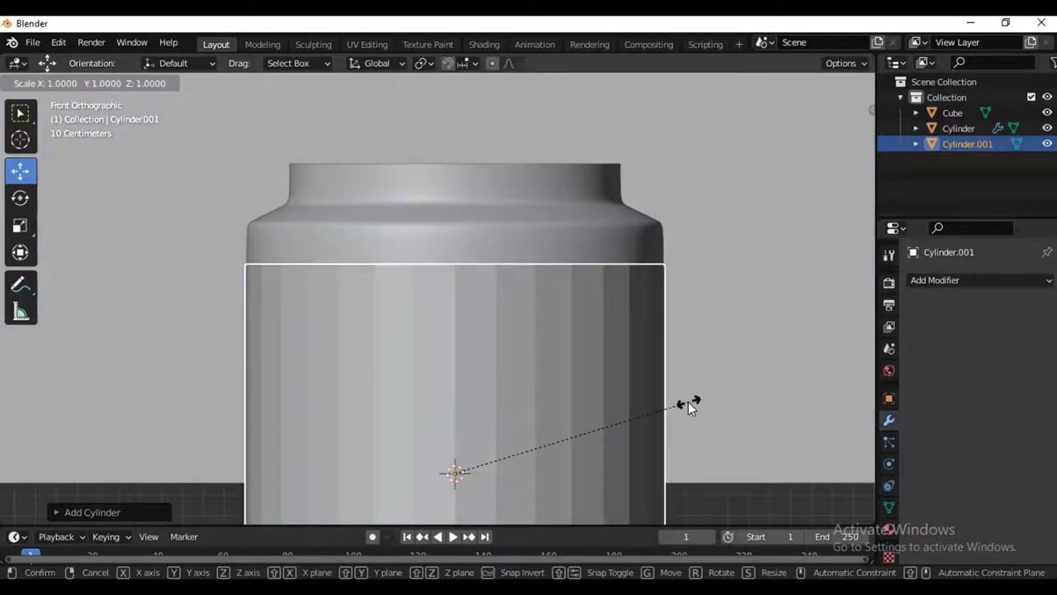
pyautogui.press('z')
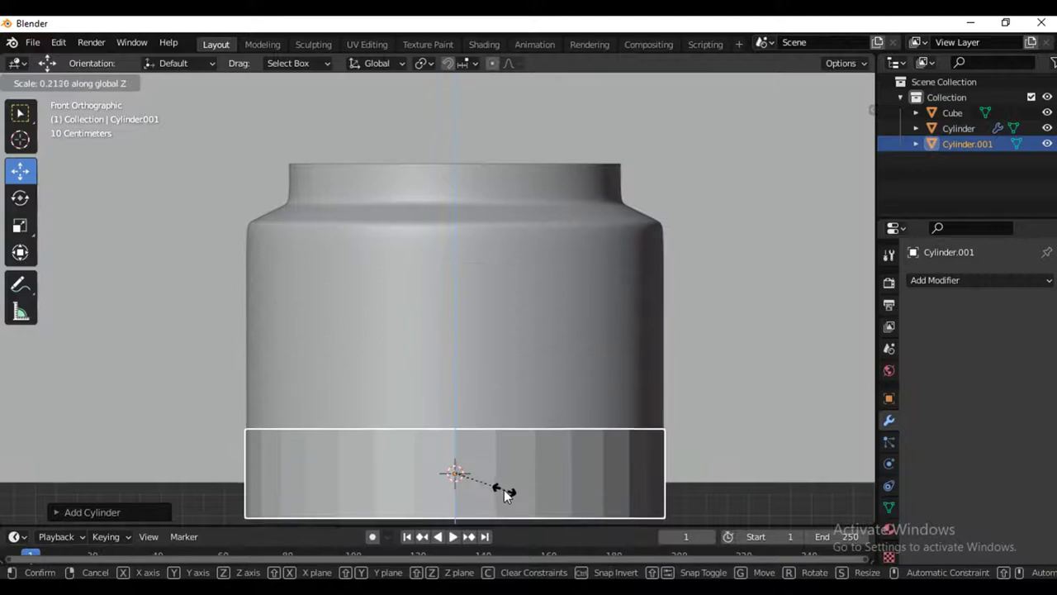
pyautogui.click(504, 489)
pyautogui.moveTo(455, 421); pyautogui.dragTo(493, 517)
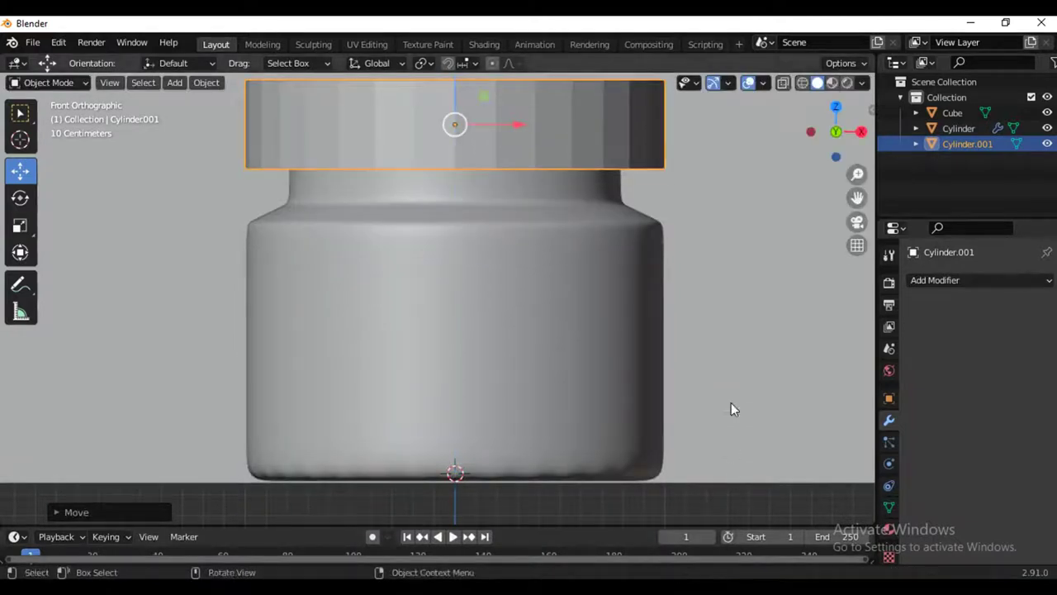
pyautogui.press('s')
pyautogui.press('z')
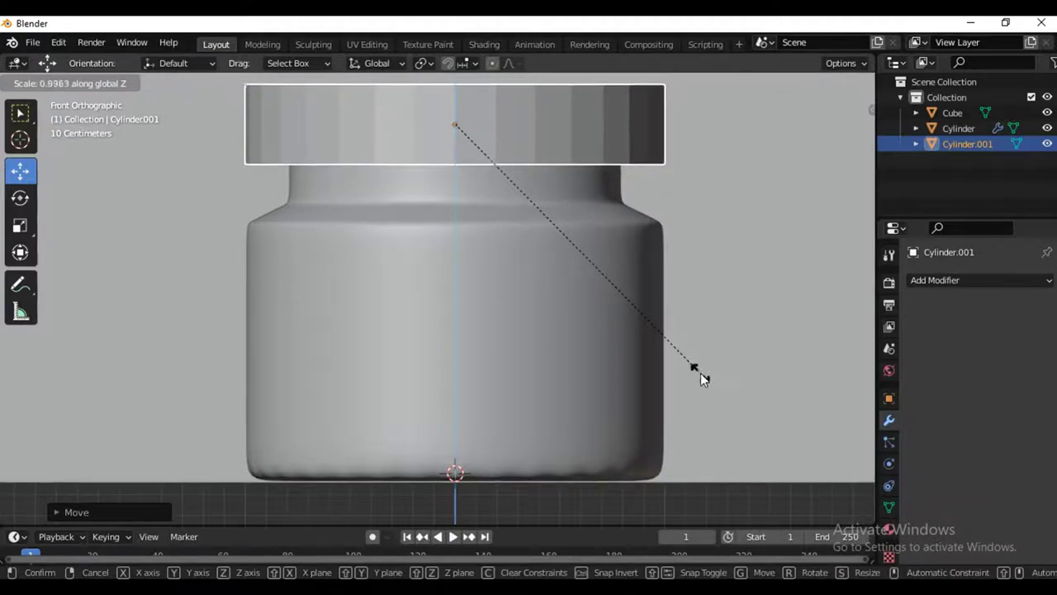
pyautogui.click(594, 258)
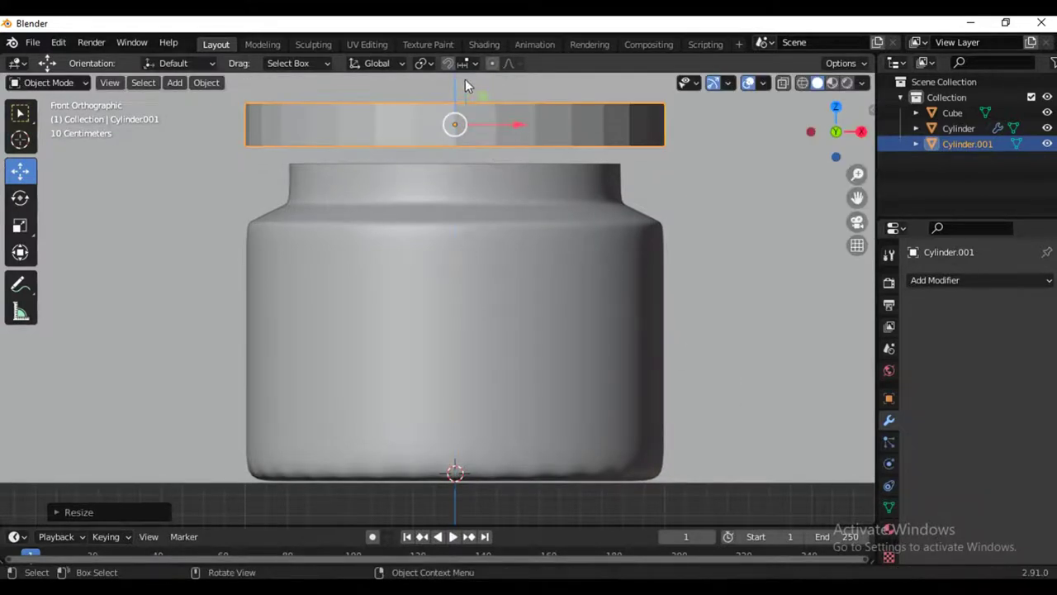
pyautogui.moveTo(451, 80); pyautogui.dragTo(451, 142)
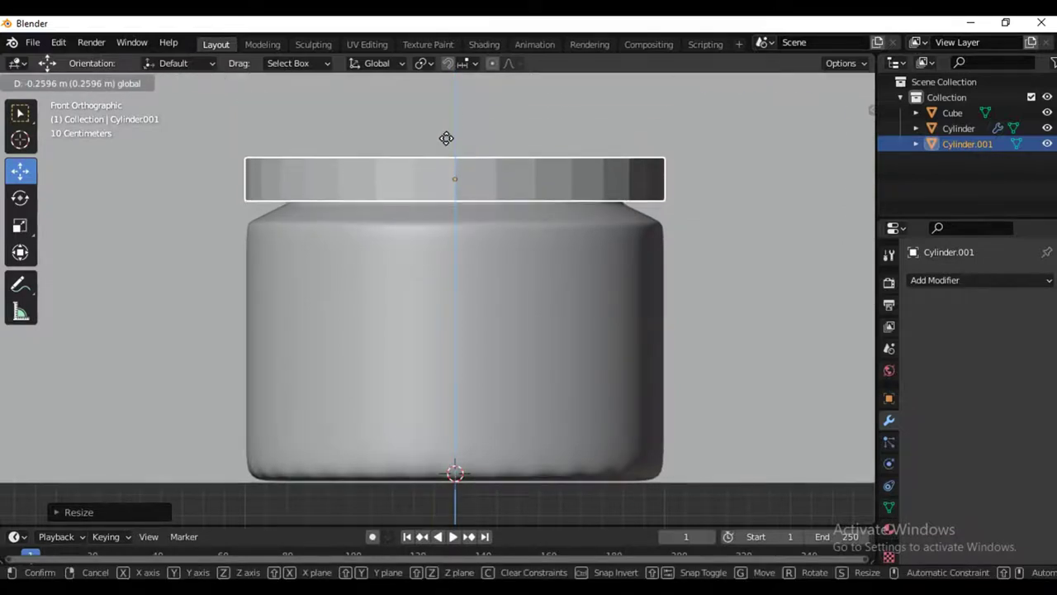
pyautogui.moveTo(451, 142); pyautogui.dragTo(447, 139)
# Step: Thicken the lid slightly and shrink it evenly to 0.8518
pyautogui.press('s')
pyautogui.press('z')
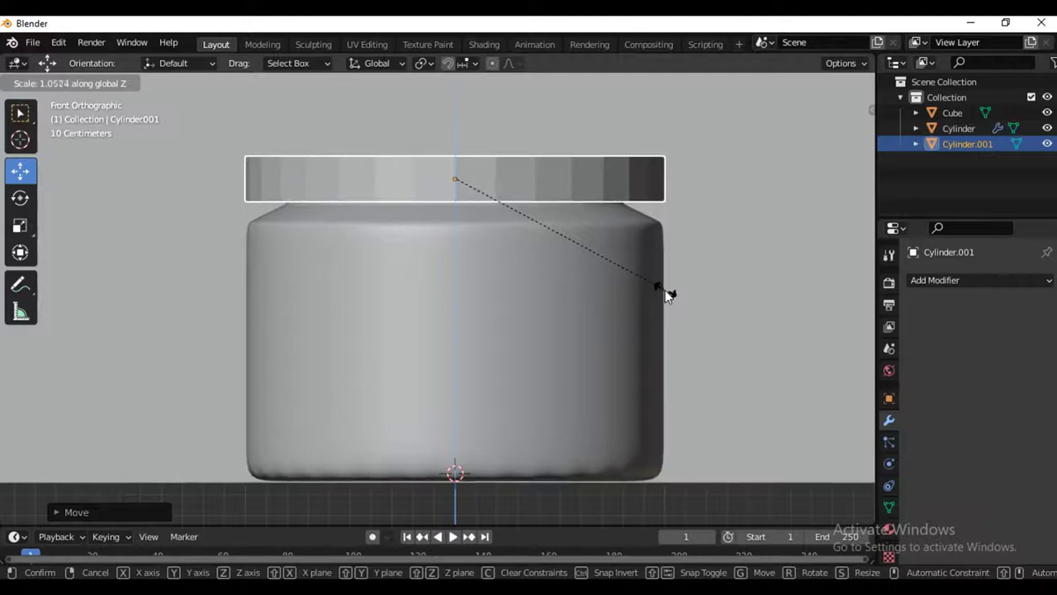
pyautogui.click(682, 301)
pyautogui.moveTo(451, 118); pyautogui.dragTo(453, 124)
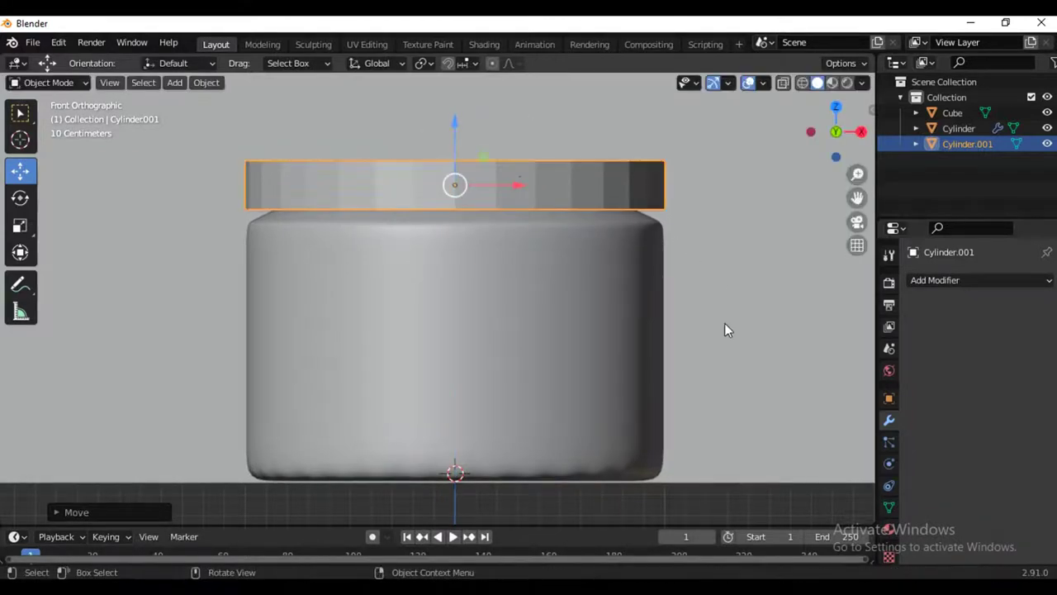
pyautogui.press('s')
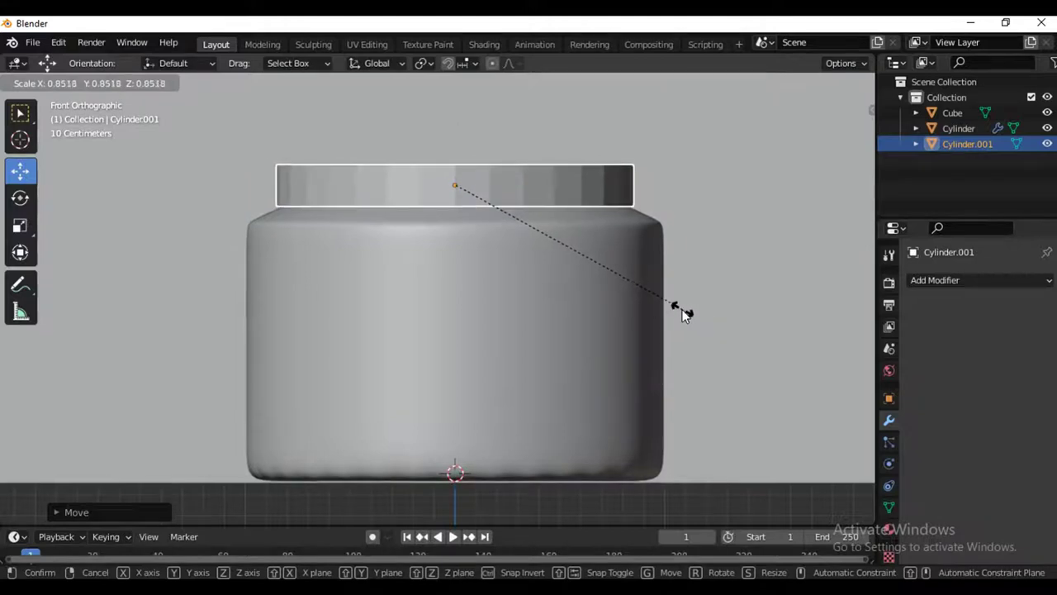
pyautogui.click(673, 297)
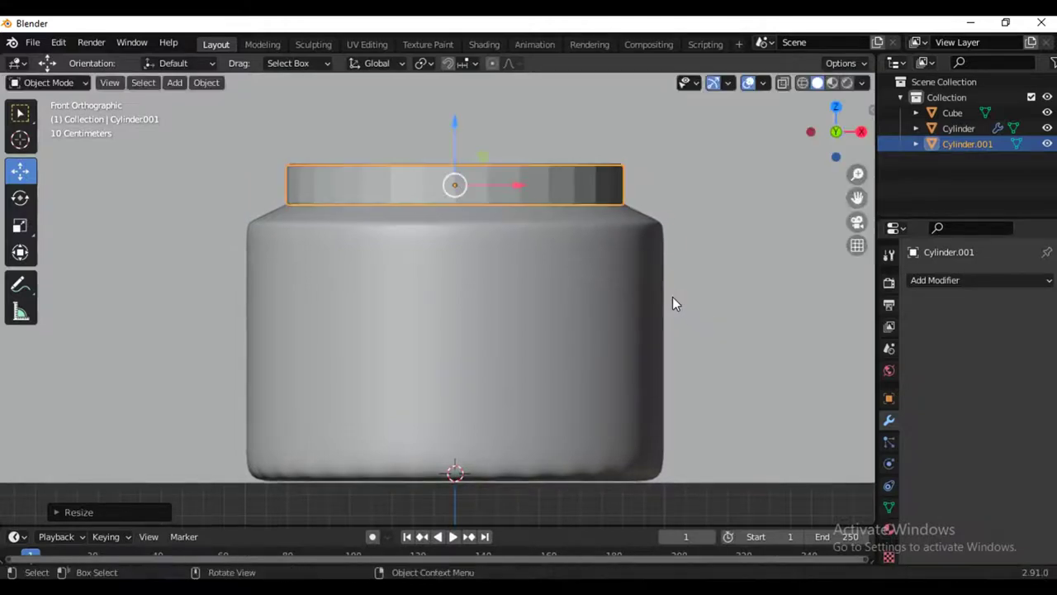
# Step: Raise the lid disk a little above the jar's neck, checking from the front view
pyautogui.moveTo(836, 137)
pyautogui.mouseDown()
pyautogui.moveTo(833, 147)
pyautogui.moveTo(457, 151)
pyautogui.moveTo(454, 116)
pyautogui.mouseUp()
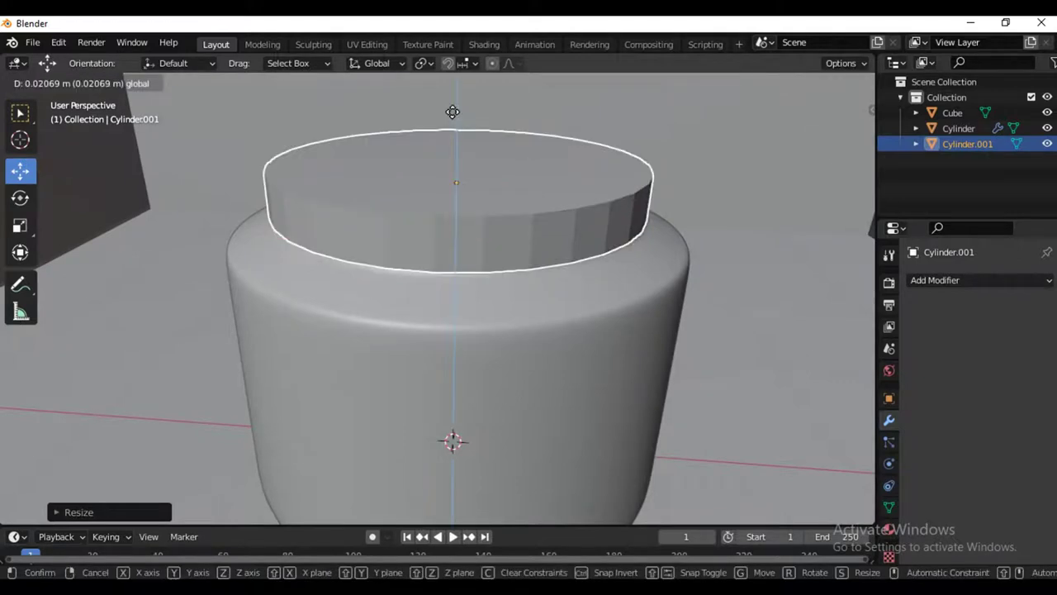
pyautogui.moveTo(808, 138); pyautogui.dragTo(669, 240)
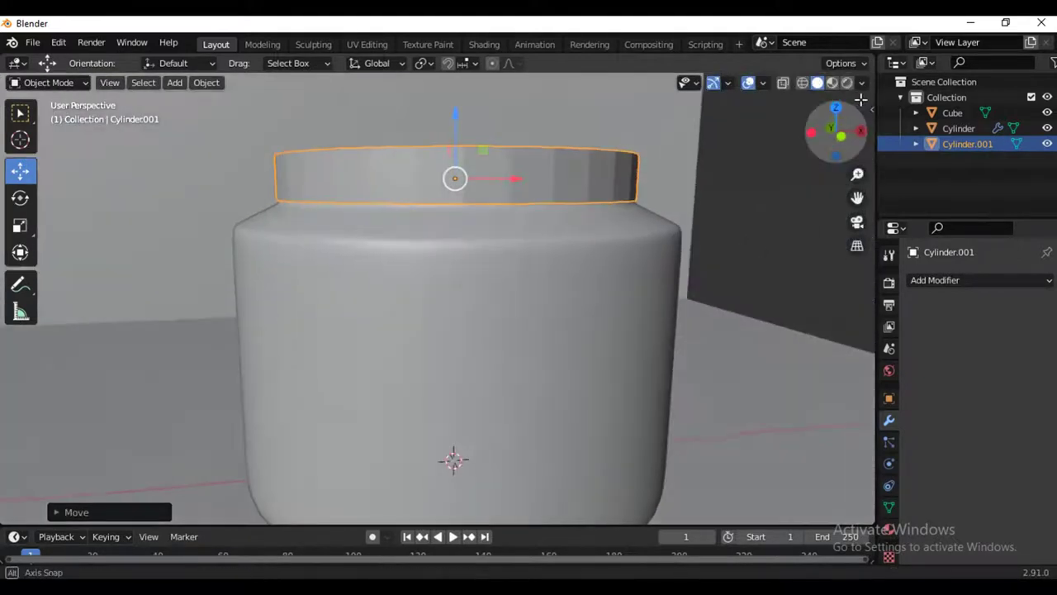
pyautogui.press('KP_1')
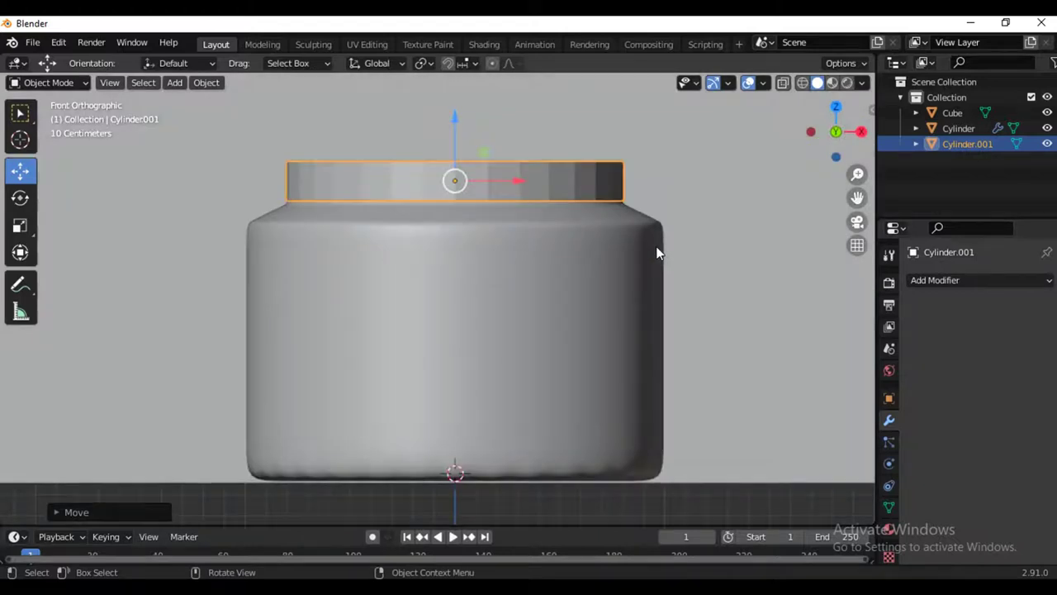
pyautogui.moveTo(851, 198); pyautogui.dragTo(831, 207)
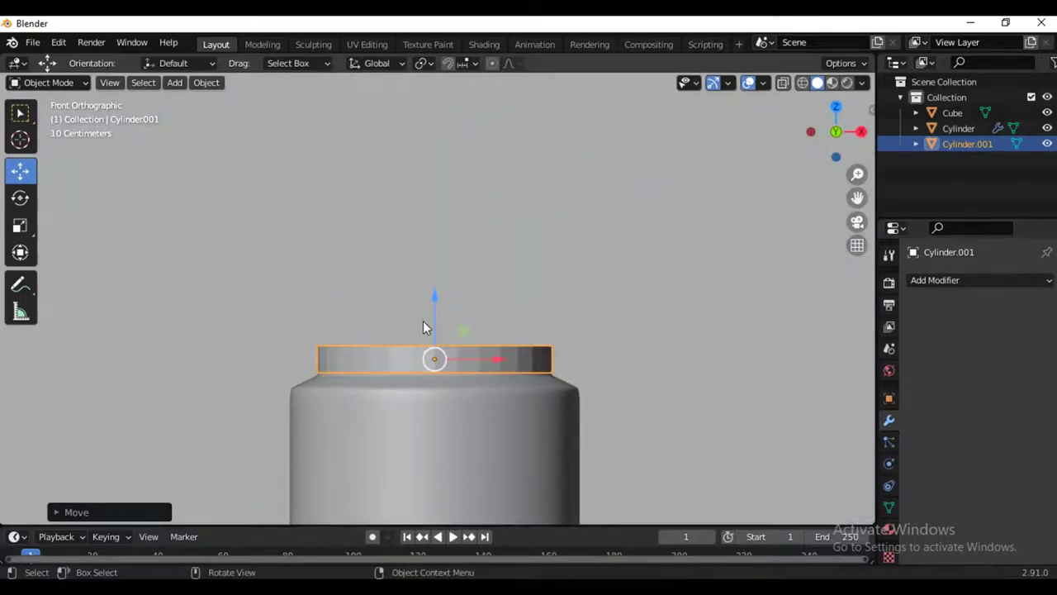
pyautogui.moveTo(425, 326); pyautogui.dragTo(437, 134)
# Step: Add a Subdivision Surface modifier to the lid with viewport and render levels 3
pyautogui.click(948, 280)
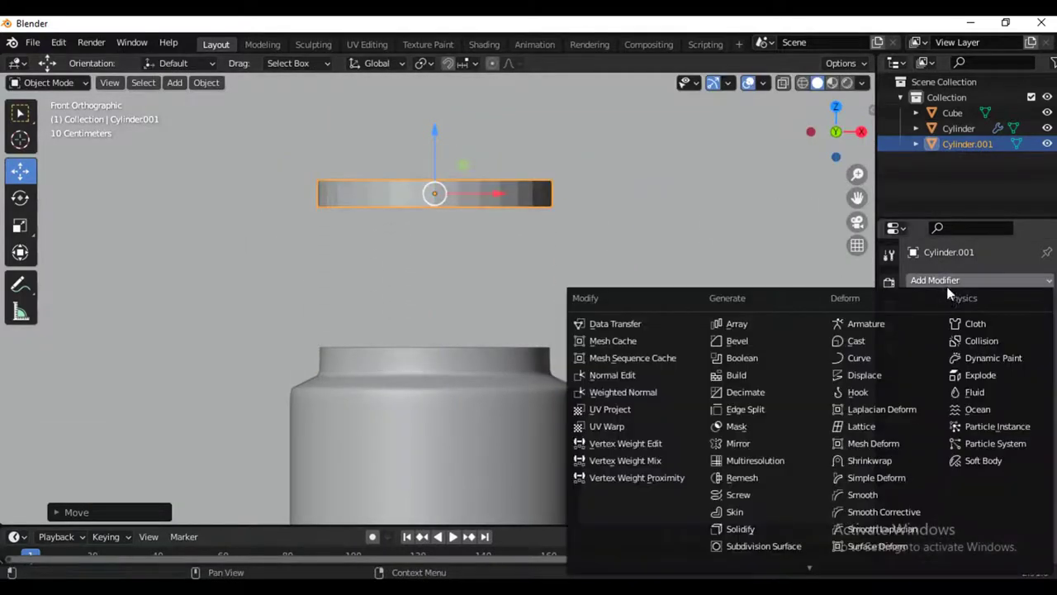
pyautogui.scroll(-2, 760, 546)
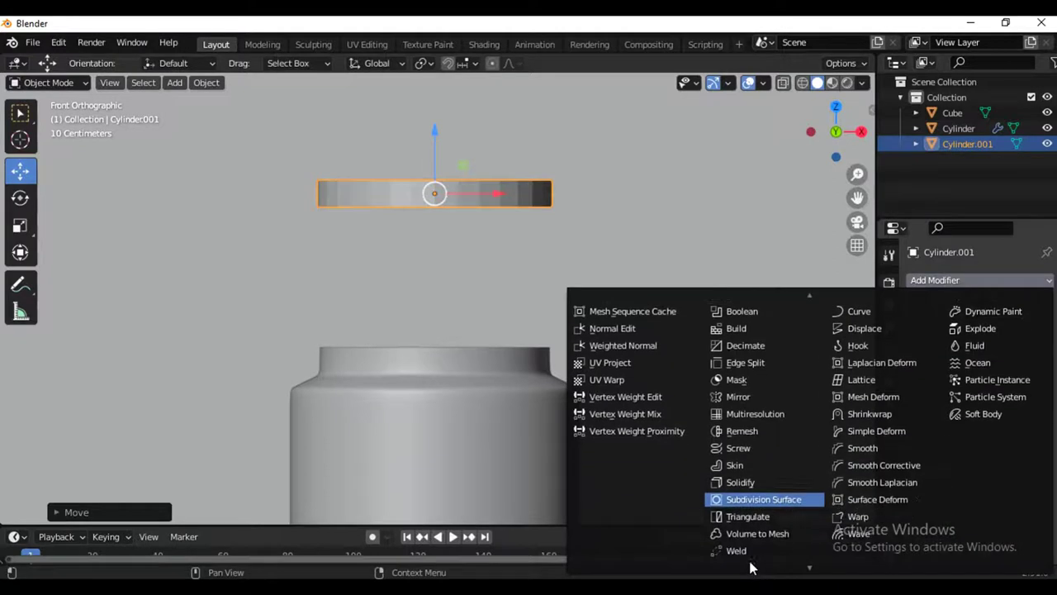
pyautogui.click(755, 500)
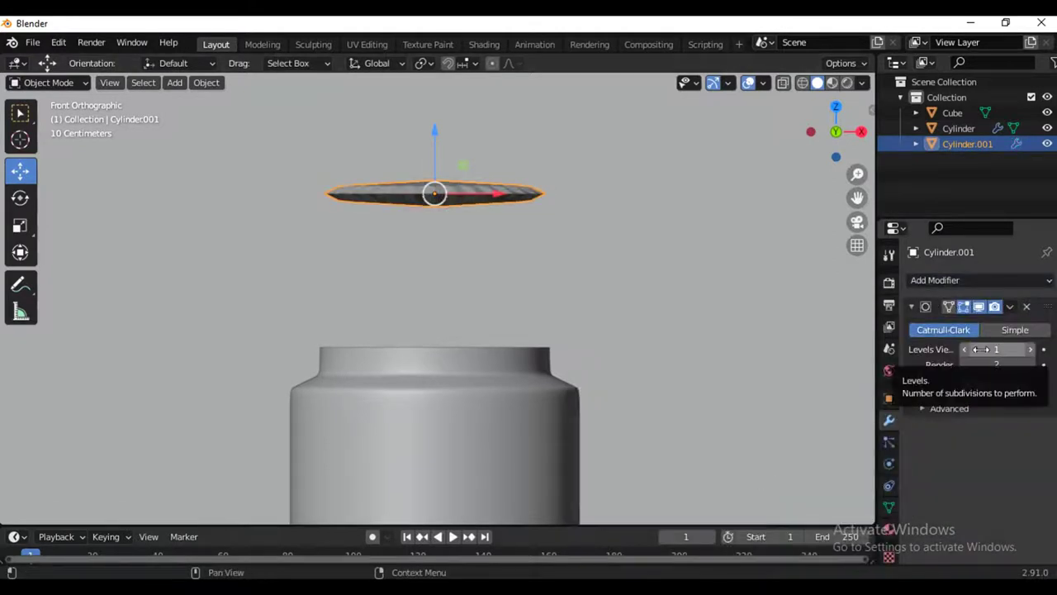
pyautogui.moveTo(990, 351); pyautogui.dragTo(1013, 352)
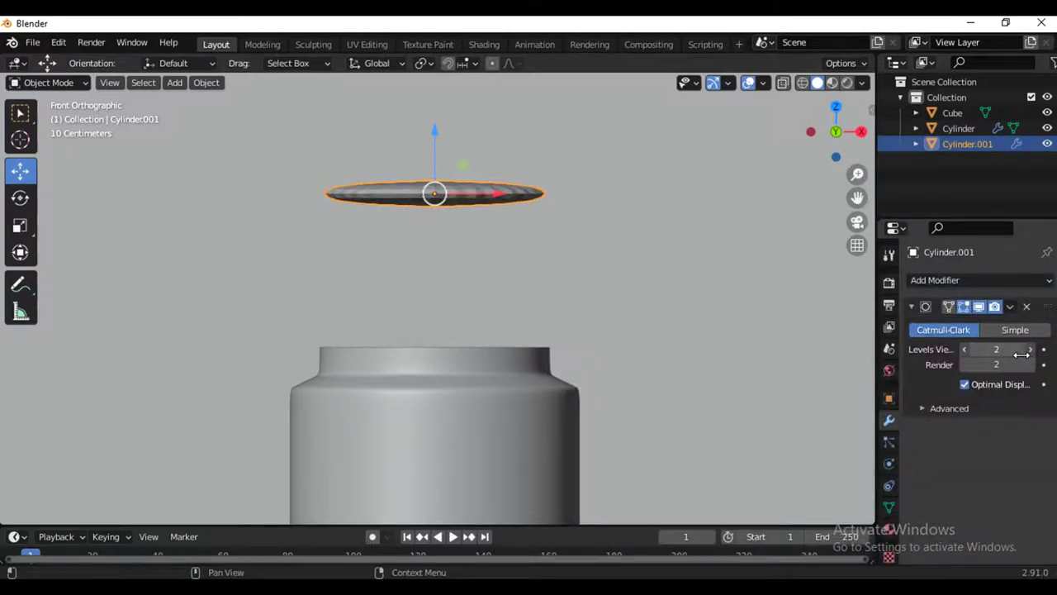
pyautogui.click(1002, 366)
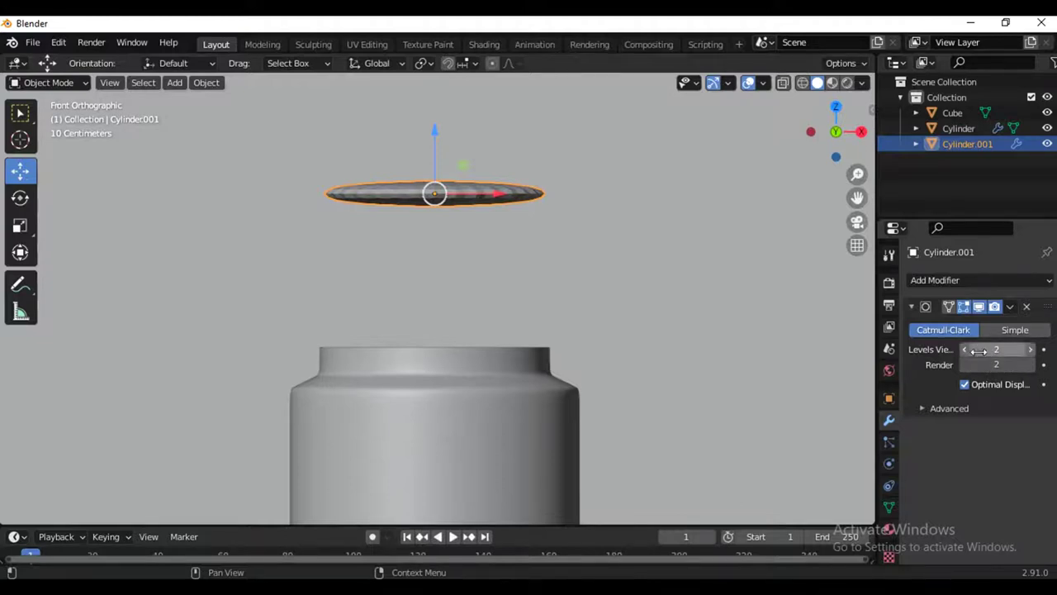
pyautogui.click(996, 349)
pyautogui.write('3')
pyautogui.press('Return')
pyautogui.moveTo(974, 369); pyautogui.dragTo(991, 370)
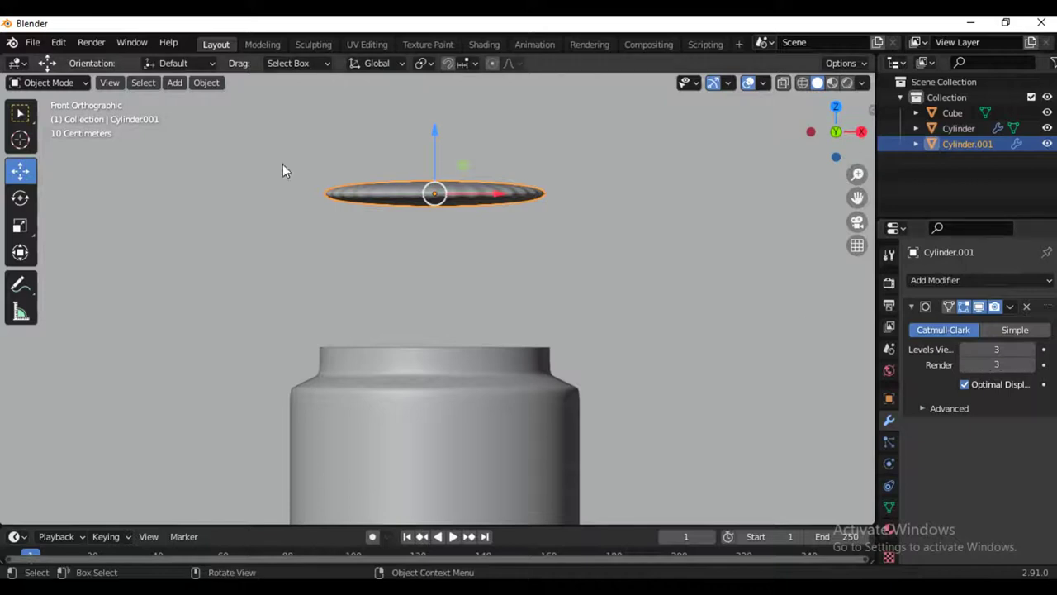
# Step: Switch the lid cylinder into Edit Mode
pyautogui.click(62, 85)
pyautogui.click(63, 117)
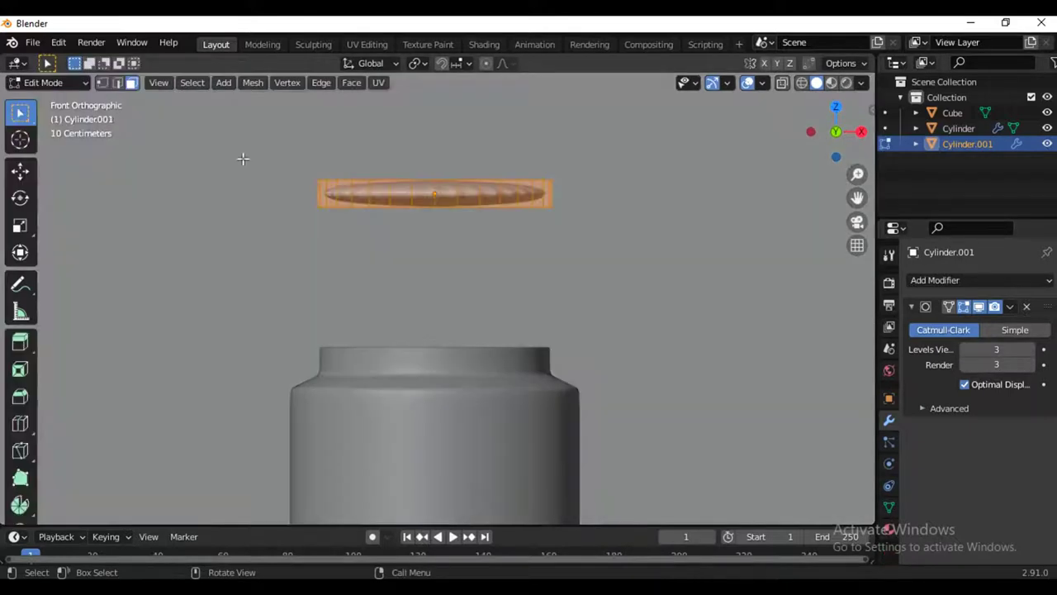
pyautogui.scroll(2, 472, 203)
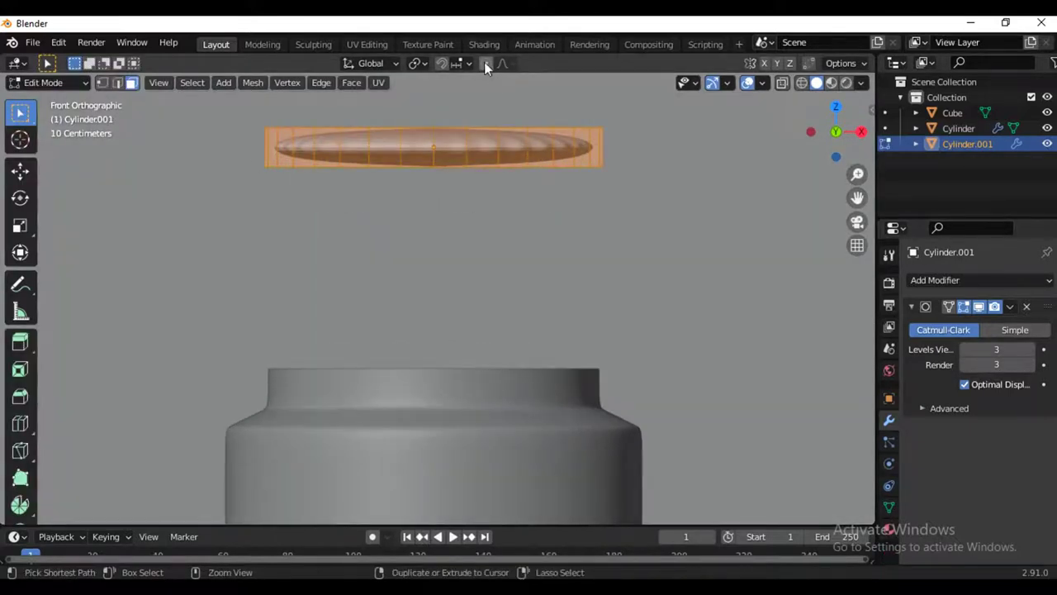
# Step: Add a loop cut to the lid and slide it up near the top rim
pyautogui.hotkey('ctrl', 'r')
pyautogui.click(528, 153)
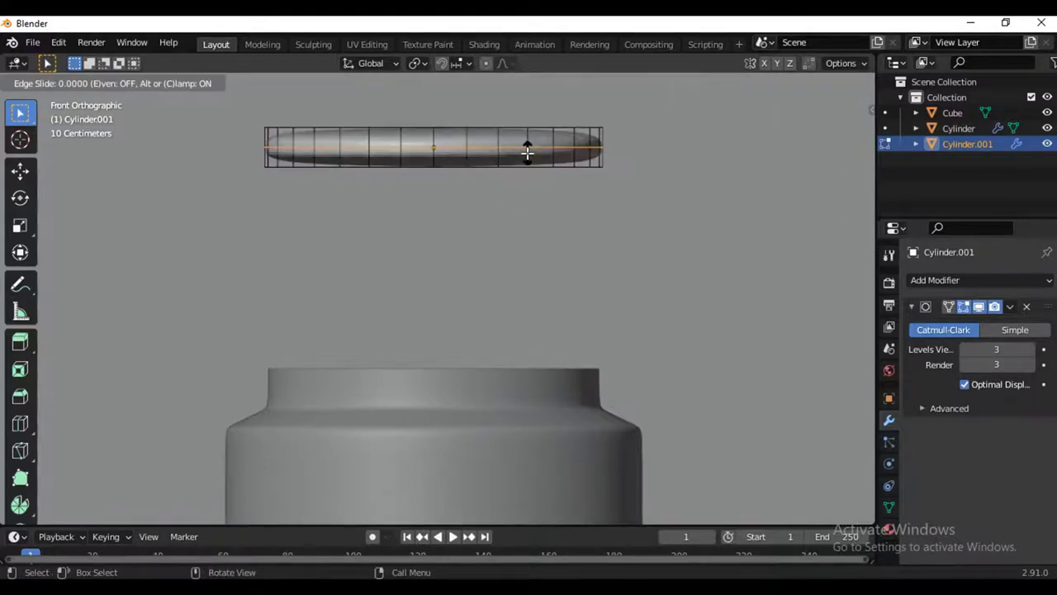
pyautogui.click(529, 173)
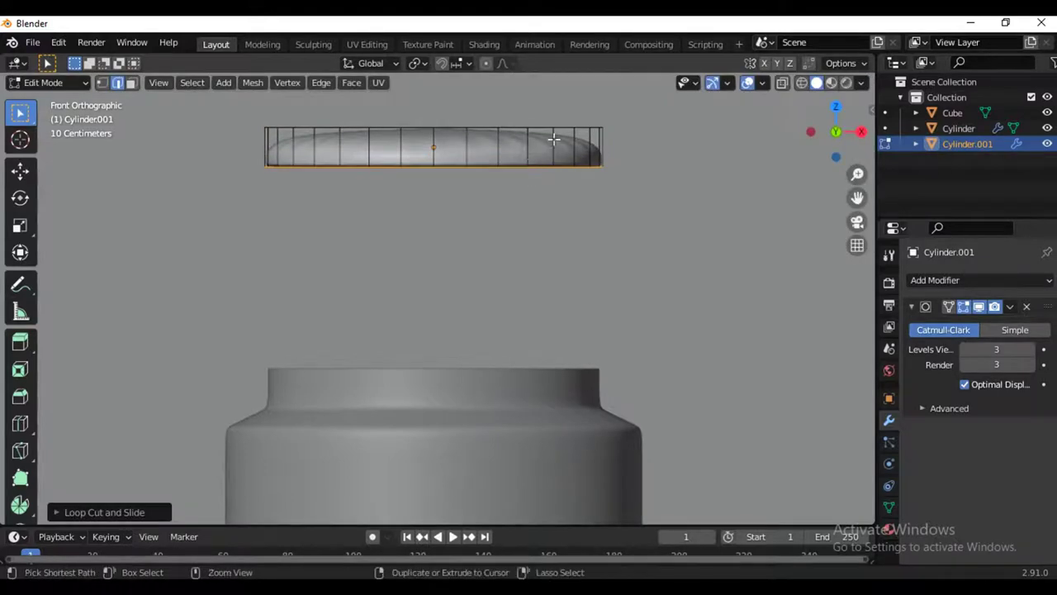
pyautogui.press('g')
pyautogui.press('g')
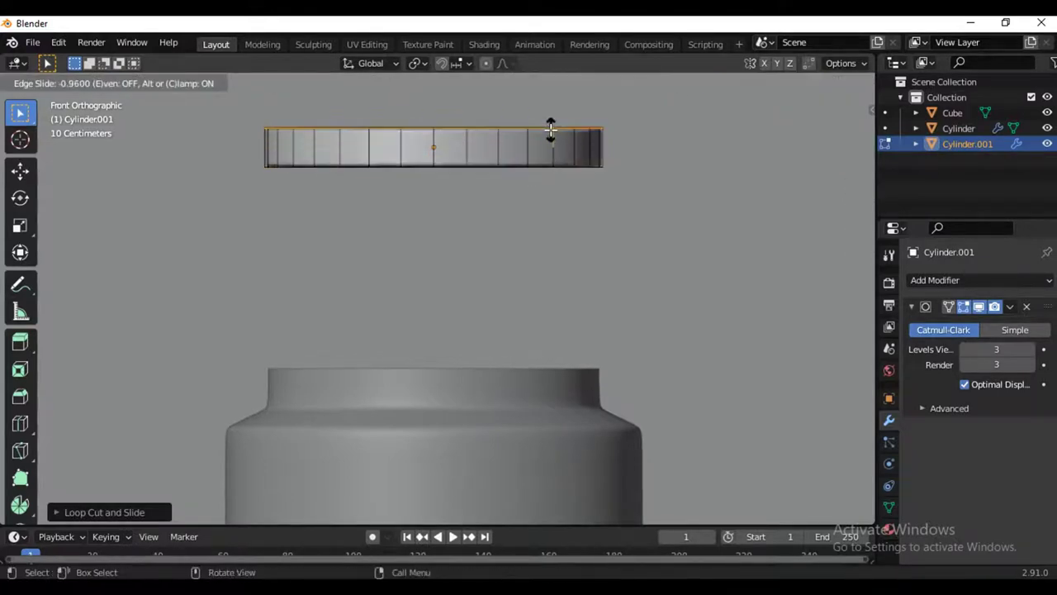
pyautogui.click(551, 133)
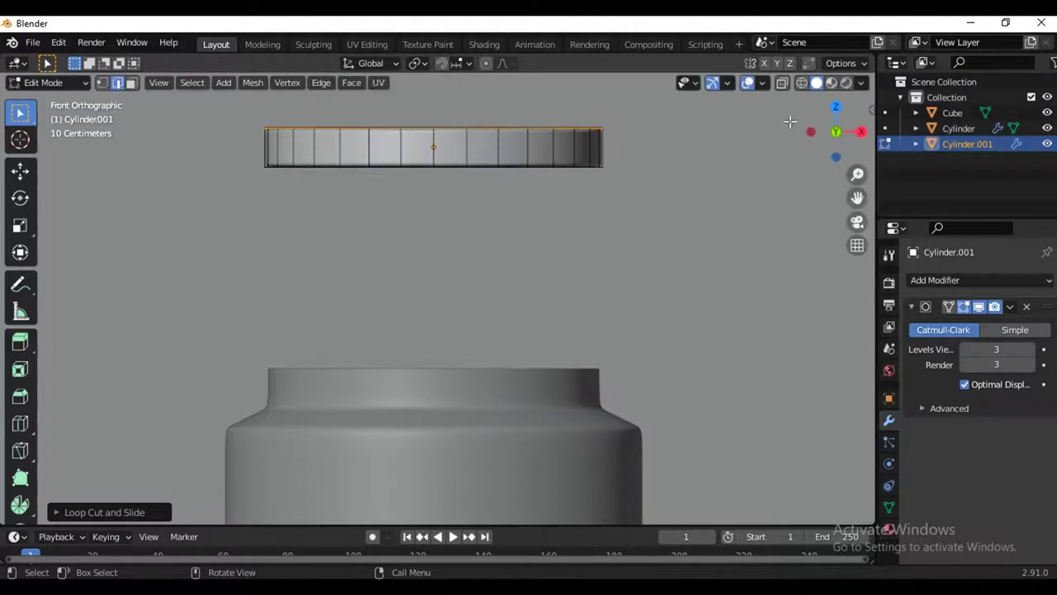
pyautogui.moveTo(810, 130); pyautogui.dragTo(812, 115)
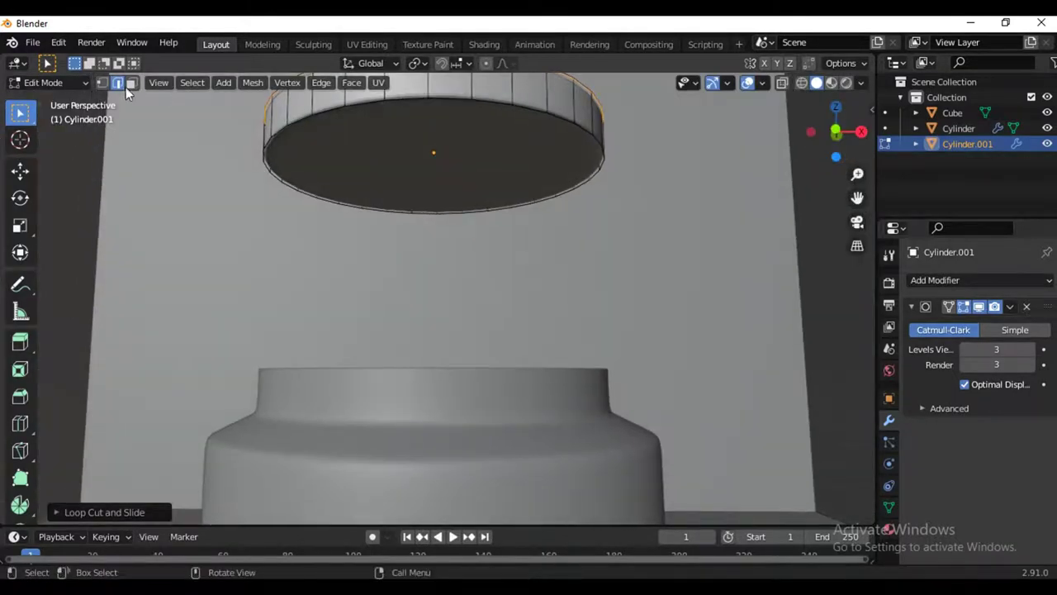
# Step: Delete the lid's bottom face in face select mode
pyautogui.click(132, 84)
pyautogui.click(431, 144)
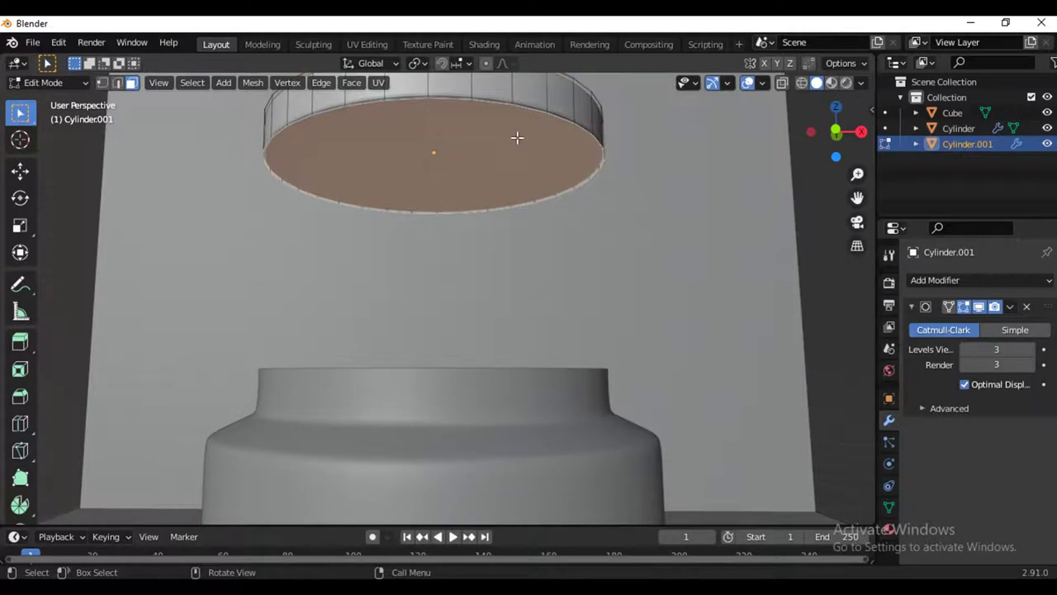
pyautogui.press('x')
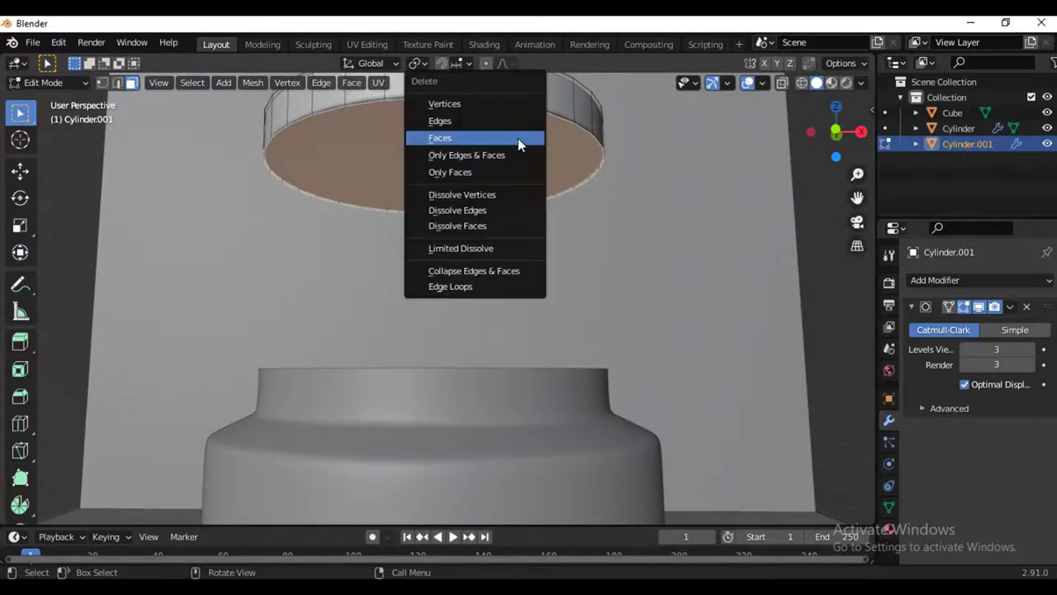
pyautogui.click(517, 138)
# Step: Add a Solidify modifier to the lid with a 0.04 m thickness
pyautogui.click(992, 282)
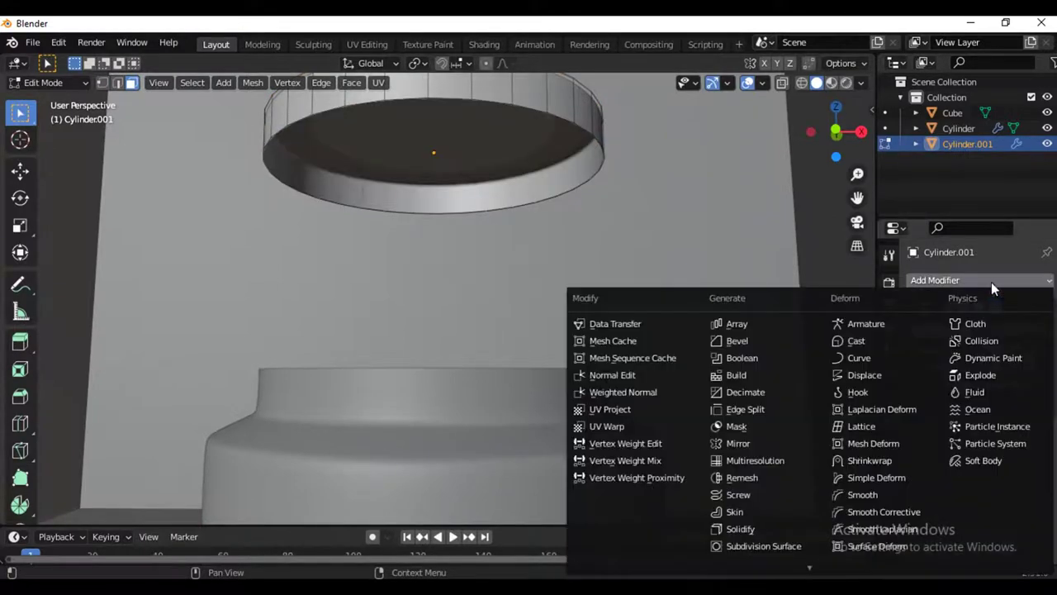
pyautogui.click(726, 531)
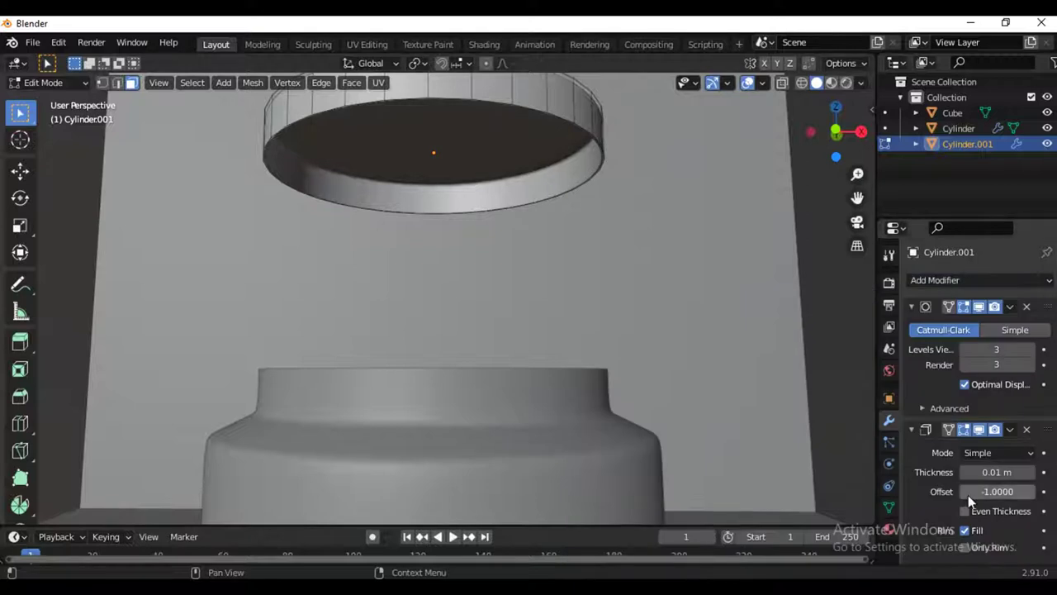
pyautogui.moveTo(980, 477); pyautogui.dragTo(988, 479)
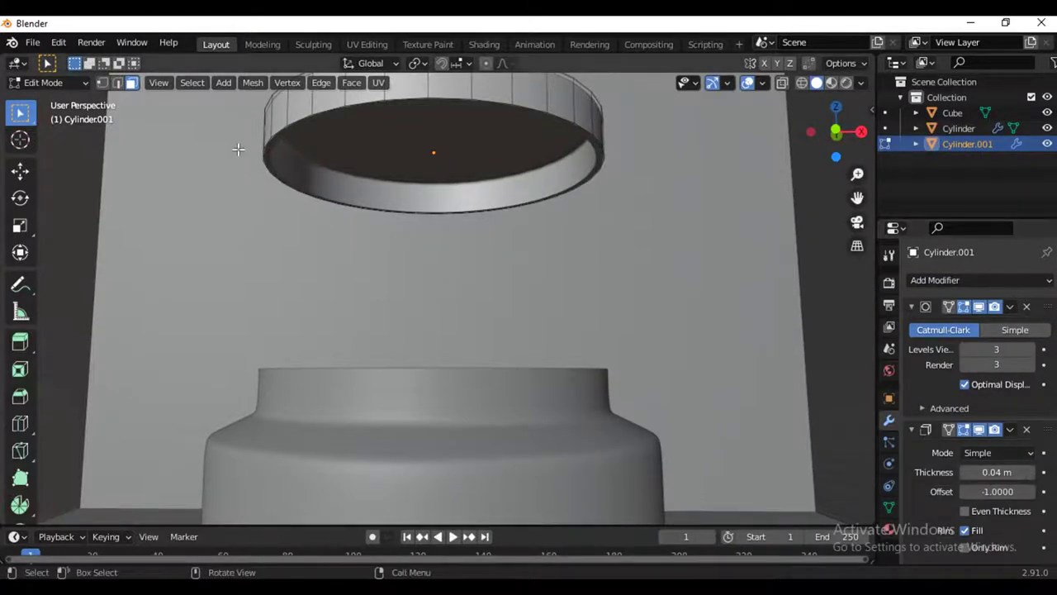
pyautogui.click(63, 83)
# Step: Back in Object Mode, lower the lid onto the jar's neck and check it from the front
pyautogui.click(53, 100)
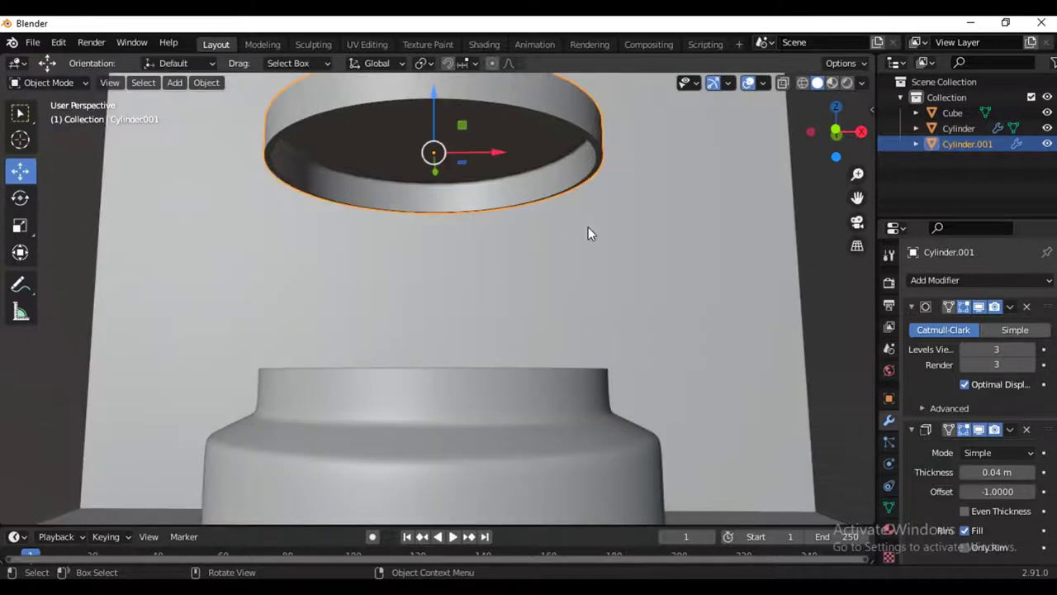
pyautogui.moveTo(588, 227)
pyautogui.mouseDown(button='middle')
pyautogui.moveTo(730, 215)
pyautogui.moveTo(851, 173)
pyautogui.moveTo(851, 202)
pyautogui.mouseUp(button='middle')
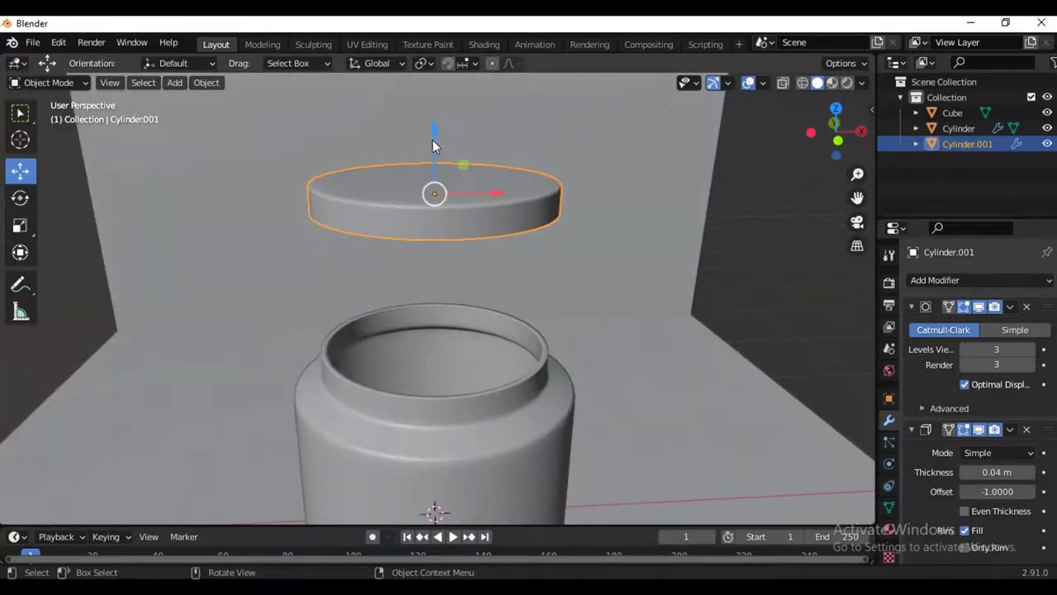
pyautogui.moveTo(432, 140)
pyautogui.mouseDown()
pyautogui.moveTo(454, 297)
pyautogui.moveTo(433, 297)
pyautogui.mouseUp()
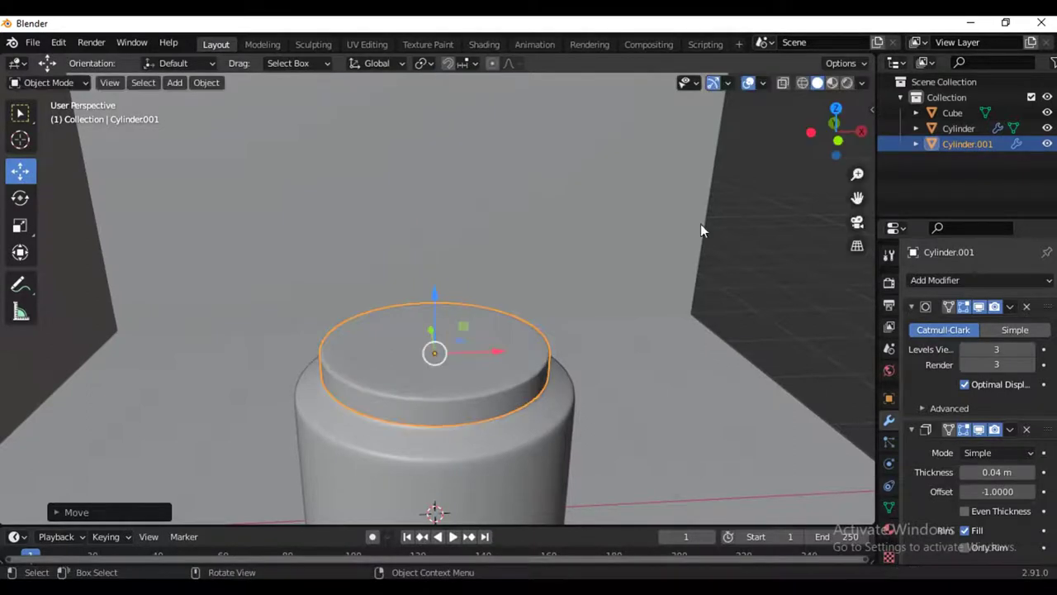
pyautogui.moveTo(836, 133); pyautogui.dragTo(746, 522)
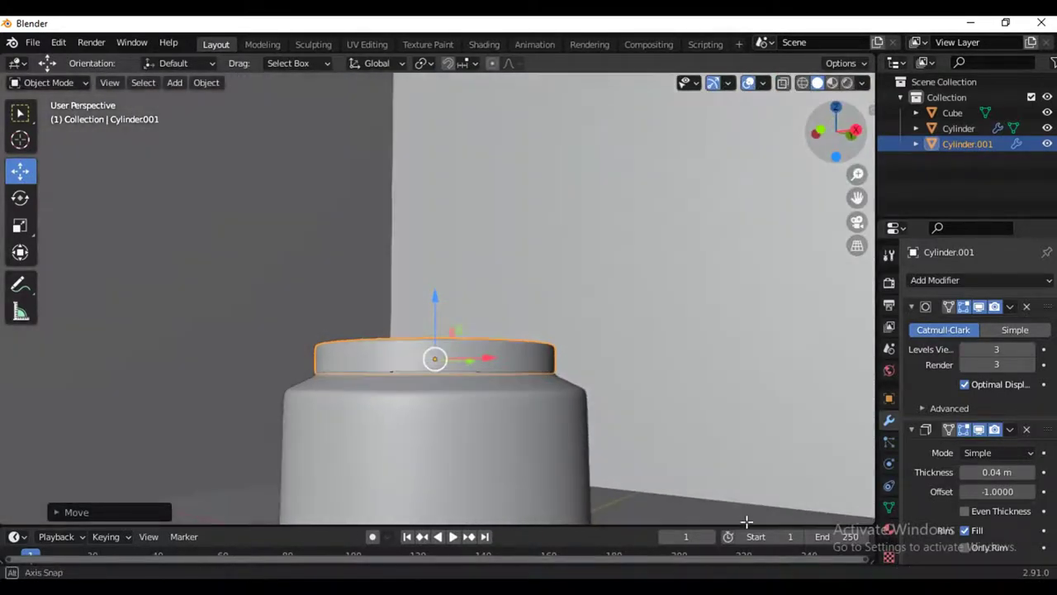
pyautogui.moveTo(746, 521)
pyautogui.mouseDown()
pyautogui.moveTo(812, 154)
pyautogui.moveTo(753, 178)
pyautogui.mouseUp()
pyautogui.scroll(-3, 638, 236)
pyautogui.scroll(-2, 638, 235)
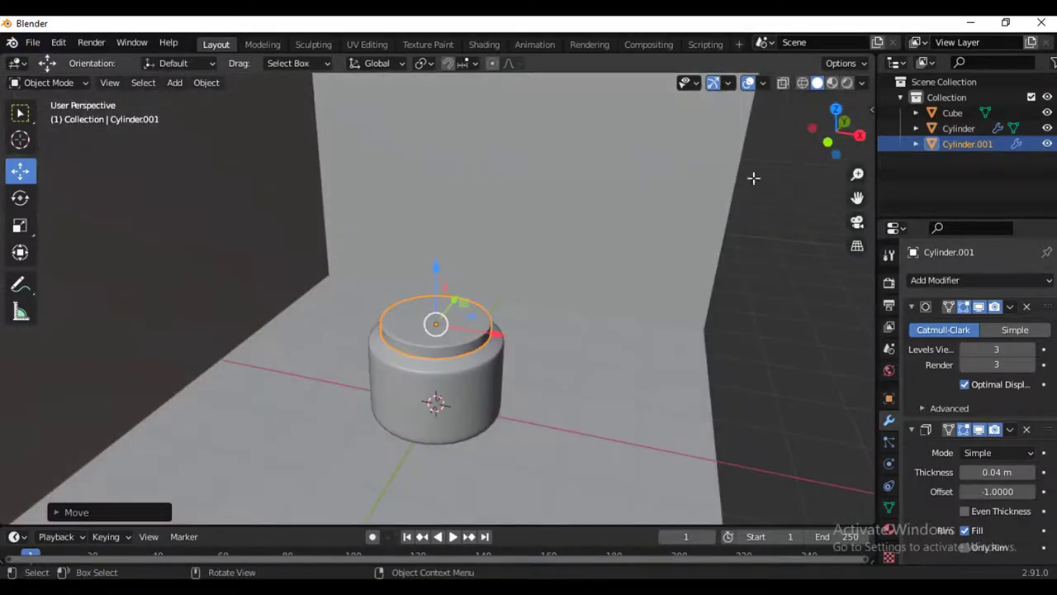
# Step: Give the lid a new blue Diffuse BSDF material and view it in Material Preview shading
pyautogui.click(889, 530)
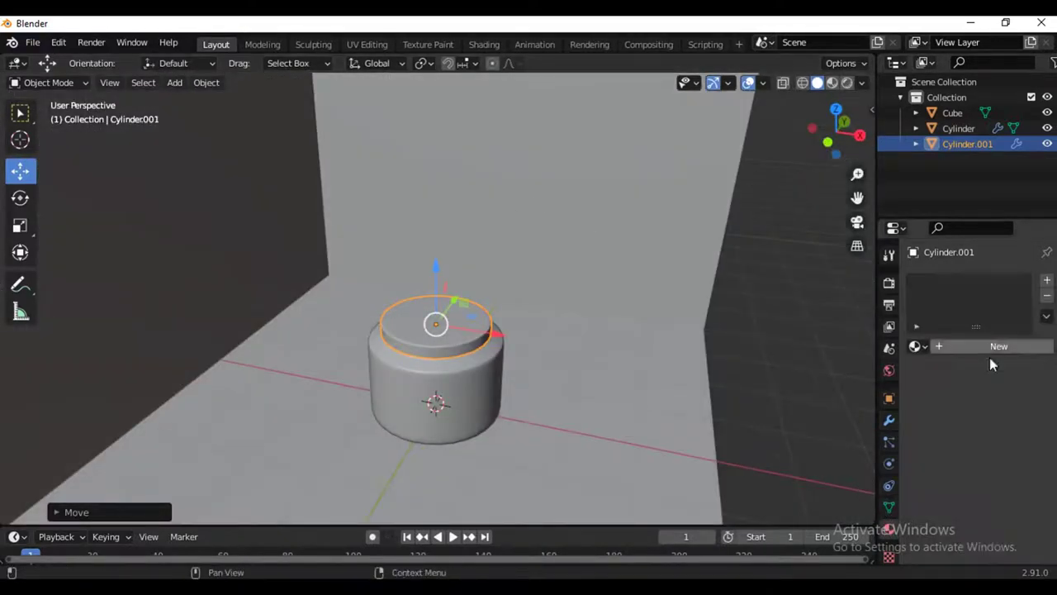
pyautogui.click(990, 342)
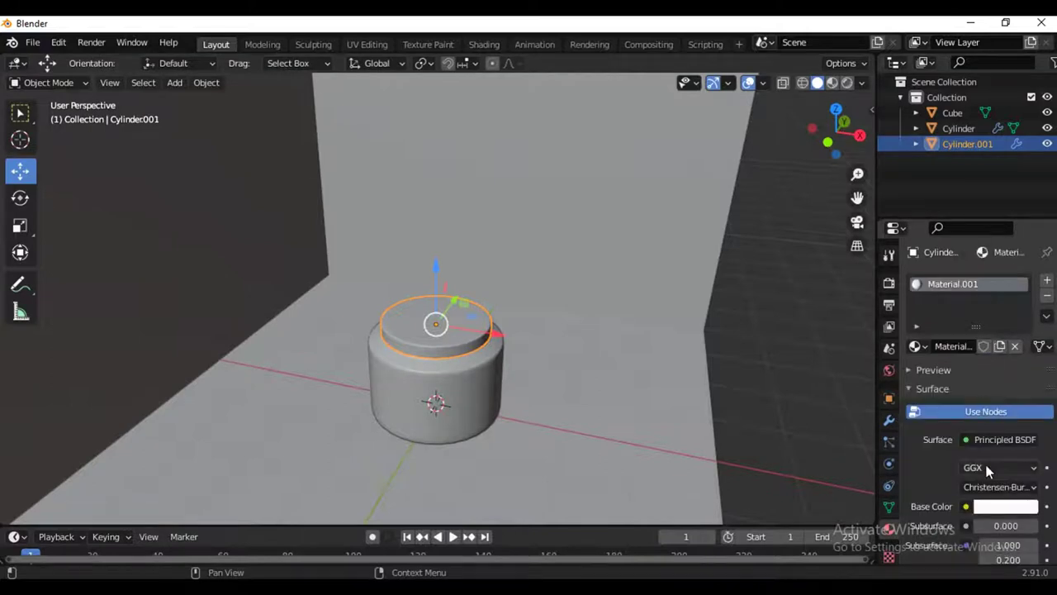
pyautogui.click(988, 440)
pyautogui.click(851, 113)
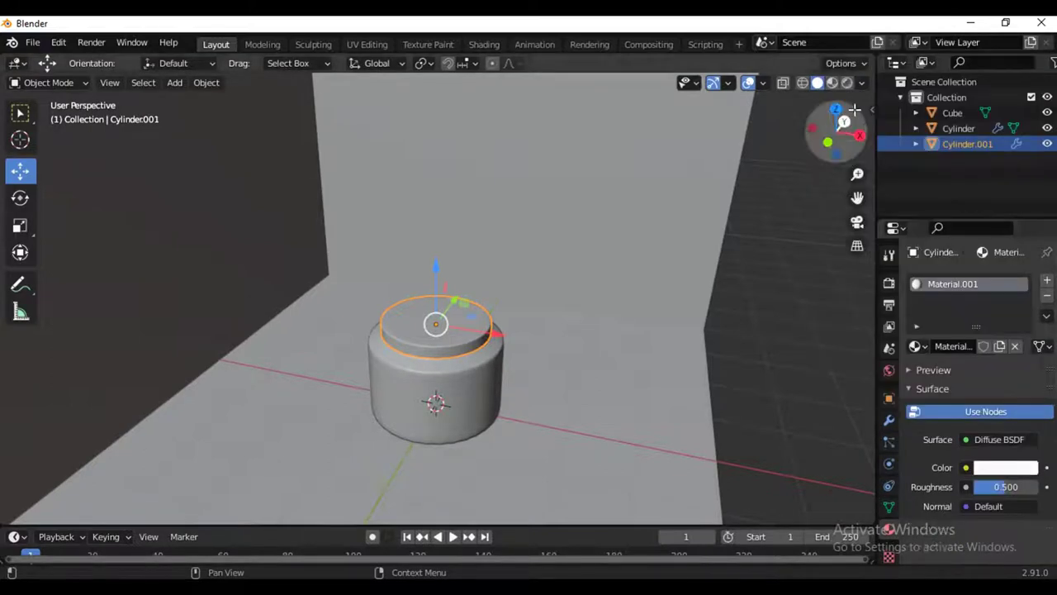
pyautogui.click(983, 469)
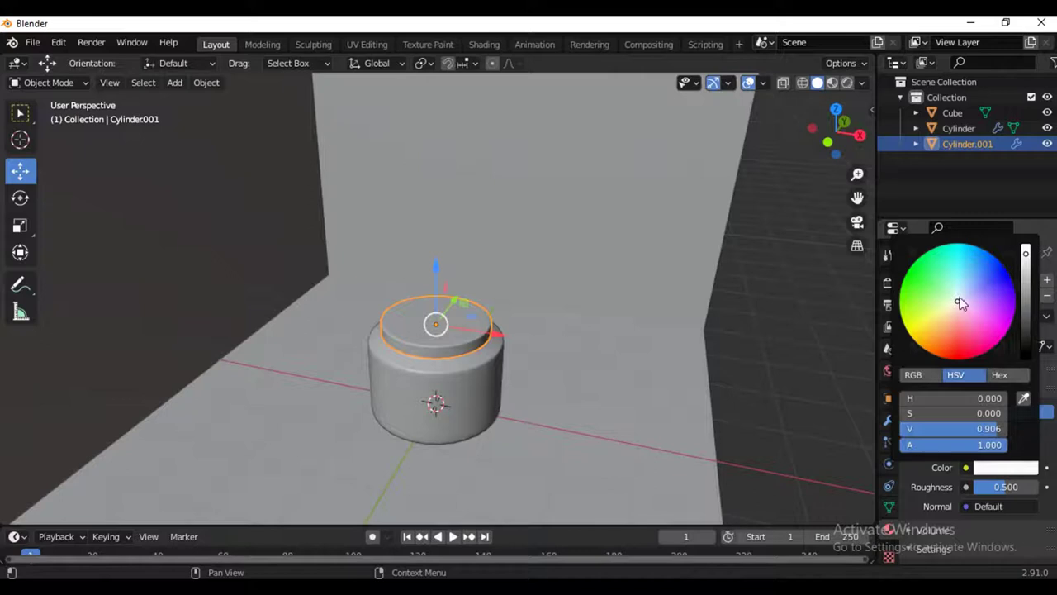
pyautogui.moveTo(955, 298)
pyautogui.mouseDown()
pyautogui.moveTo(980, 280)
pyautogui.moveTo(1017, 279)
pyautogui.mouseUp()
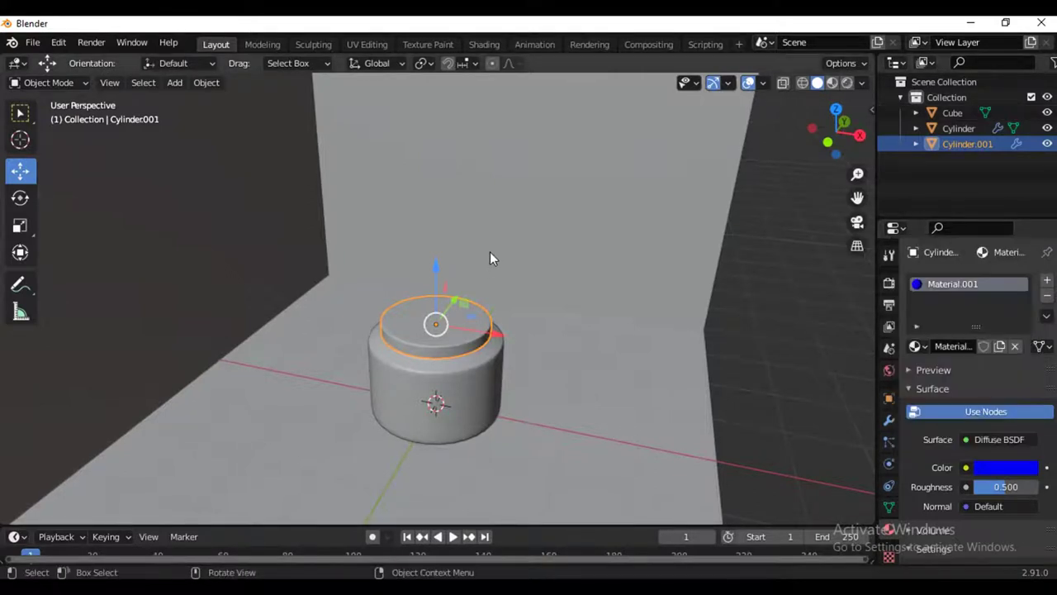
pyautogui.click(847, 82)
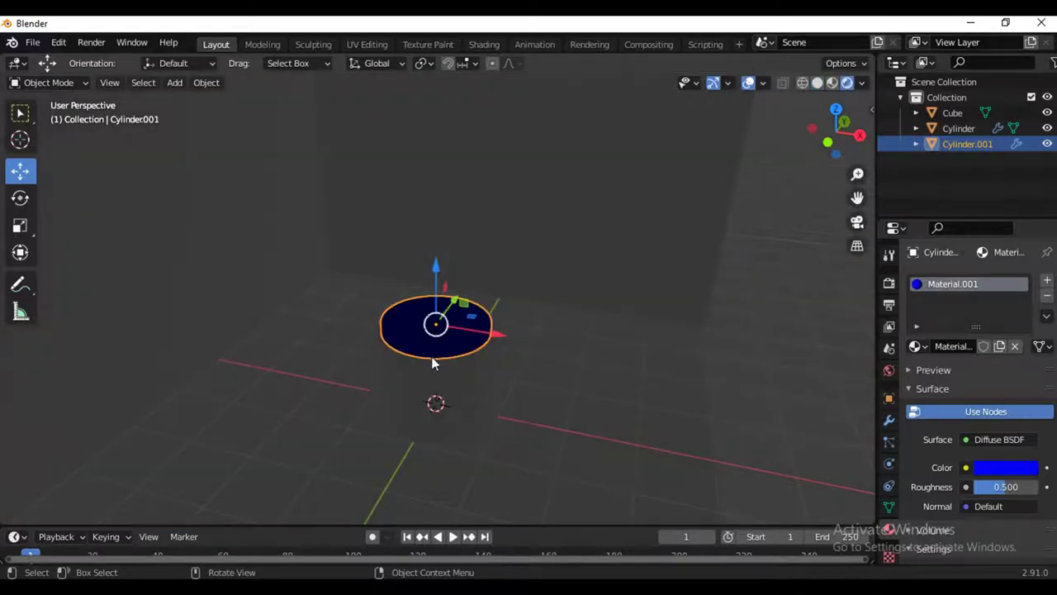
pyautogui.click(832, 88)
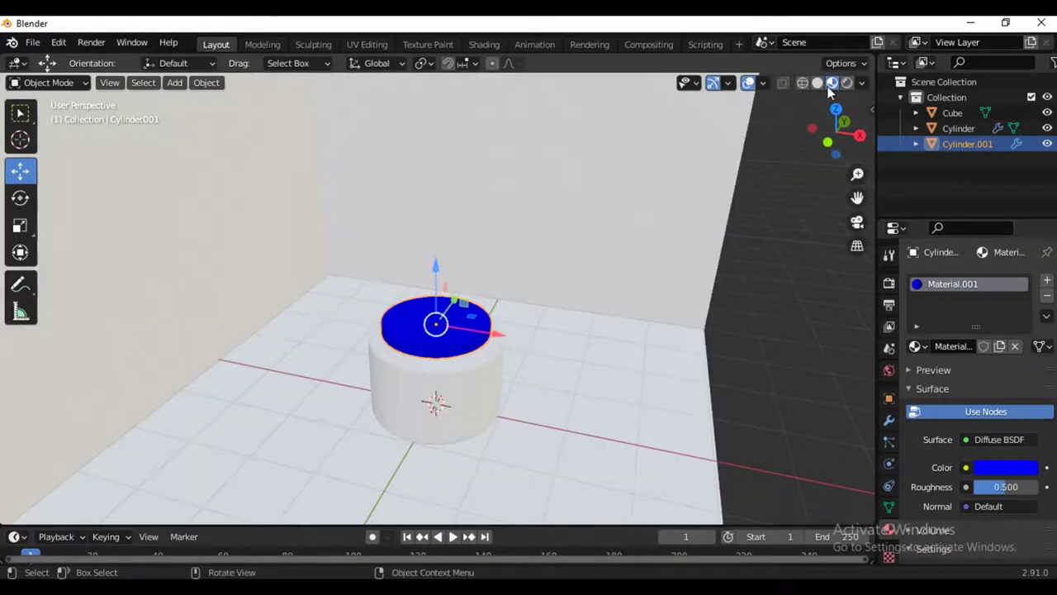
# Step: In the Shading workspace, create a new jar material and remove its Principled BSDF node
pyautogui.click(496, 45)
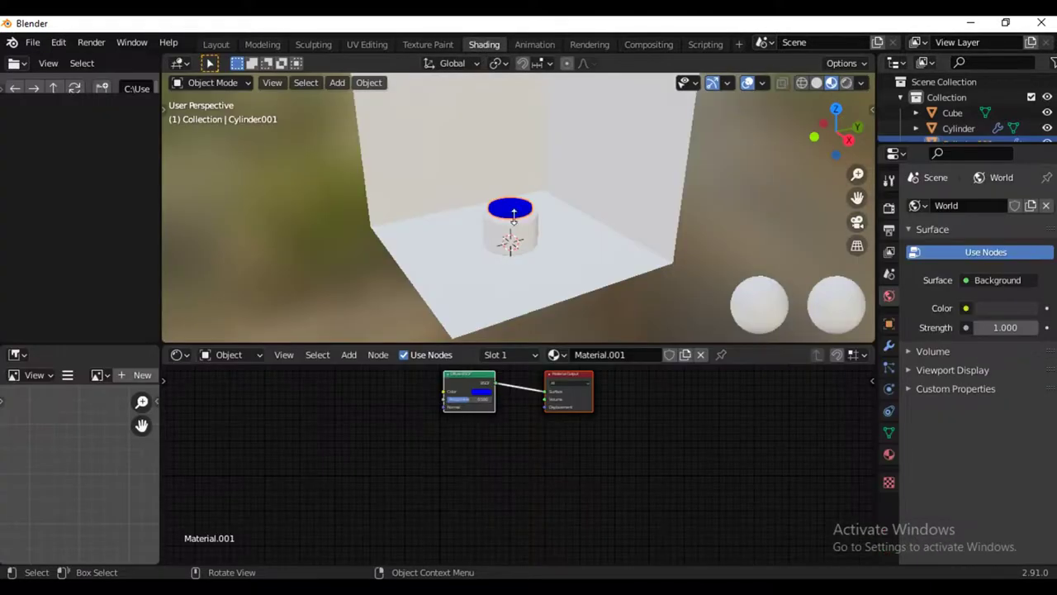
pyautogui.scroll(5, 513, 216)
pyautogui.scroll(4, 553, 246)
pyautogui.click(567, 310)
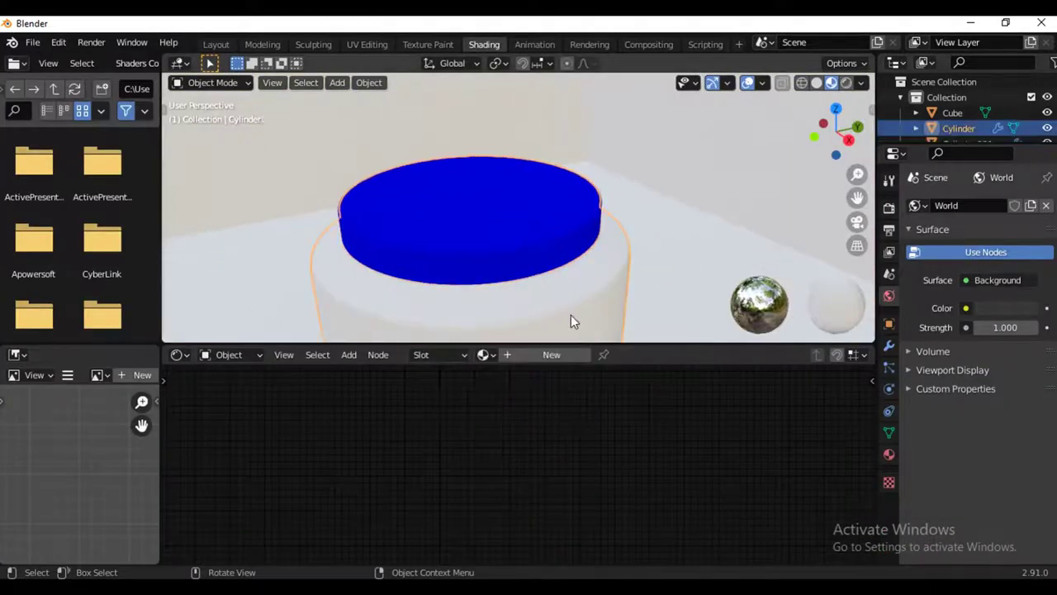
pyautogui.click(533, 355)
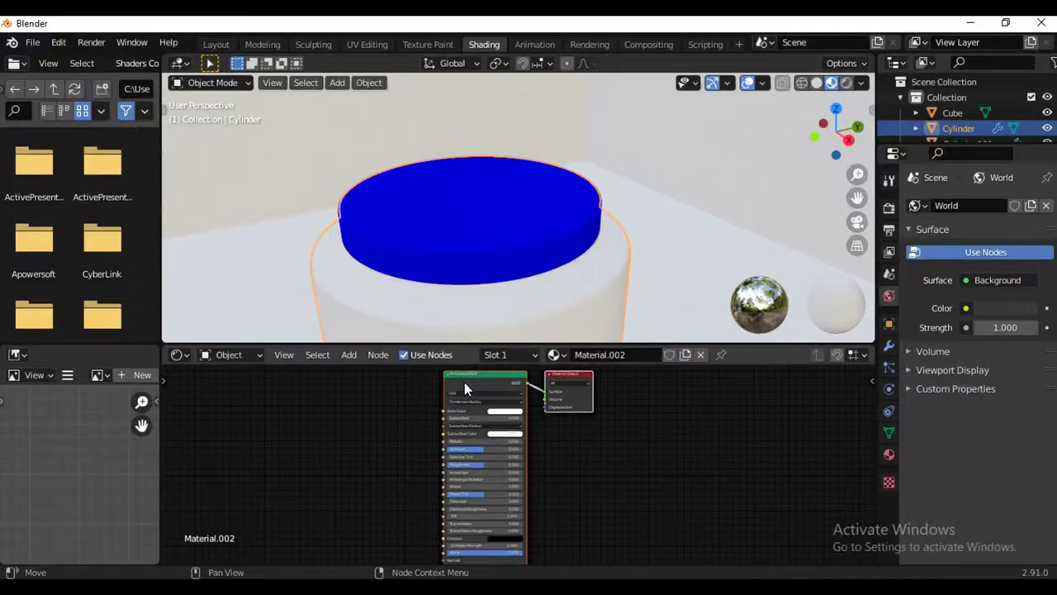
pyautogui.press('x')
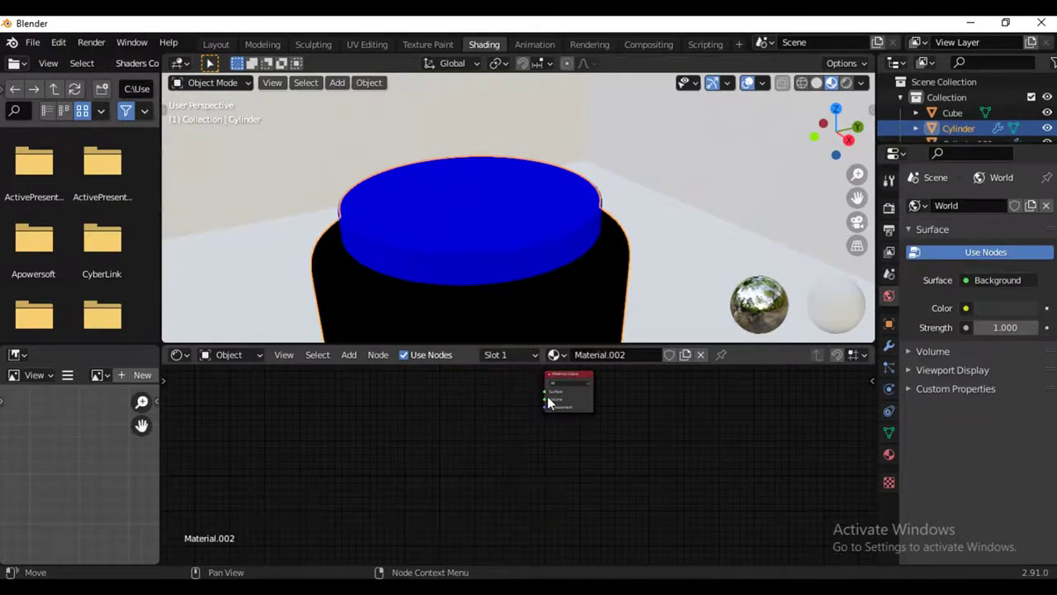
# Step: Add a Glass BSDF node and connect it to the Material Output surface
pyautogui.moveTo(575, 398); pyautogui.dragTo(688, 449)
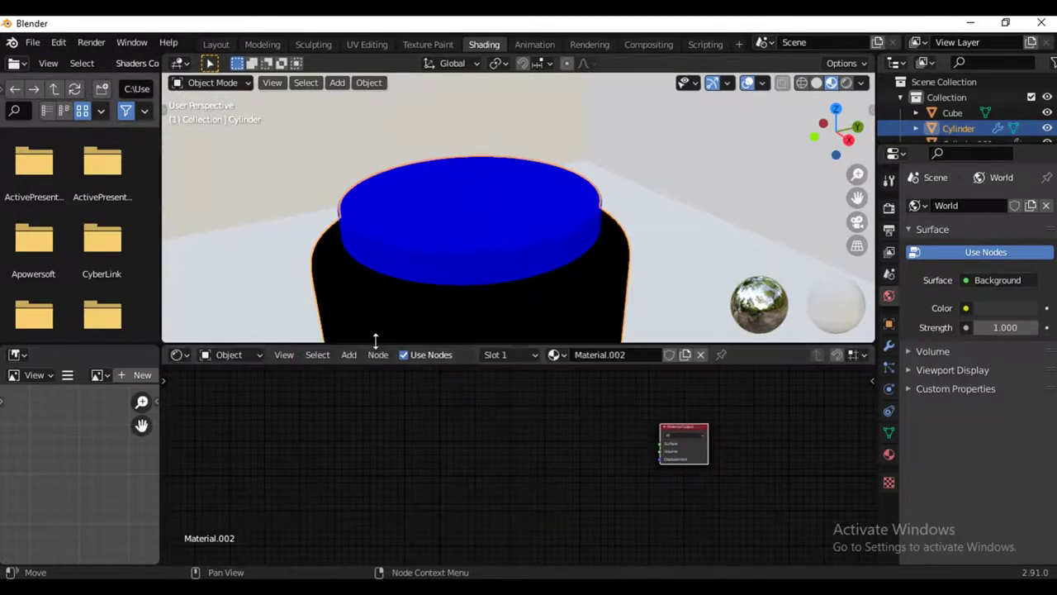
pyautogui.click(348, 354)
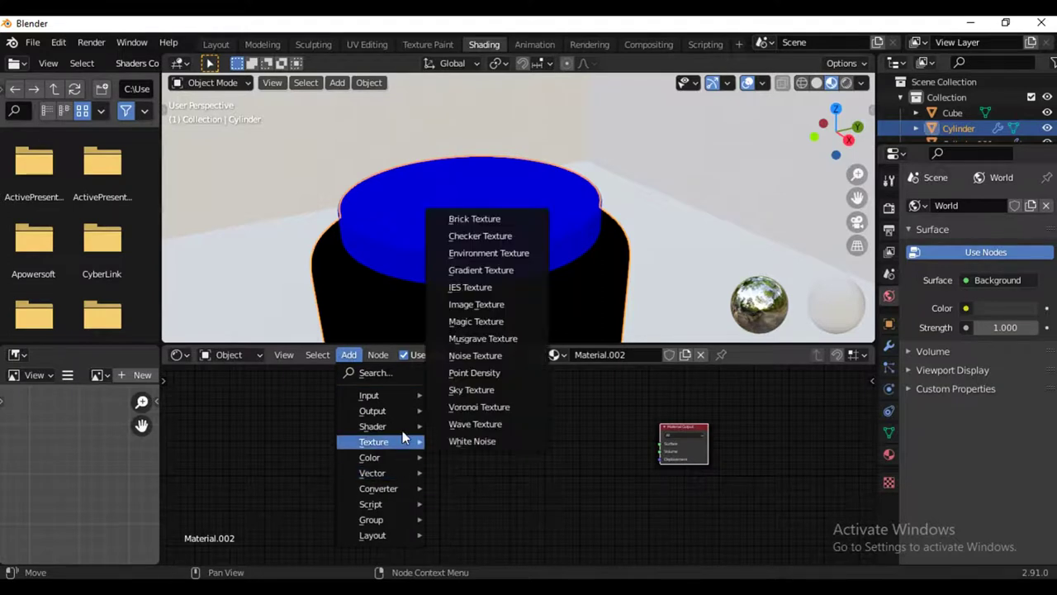
pyautogui.moveTo(373, 426)
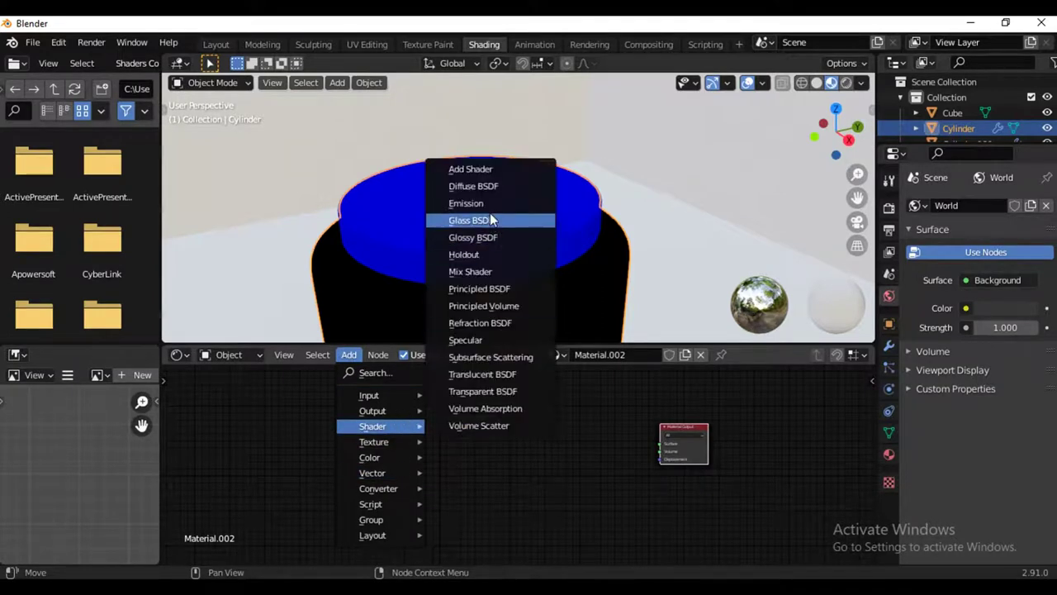
pyautogui.click(493, 219)
pyautogui.click(555, 424)
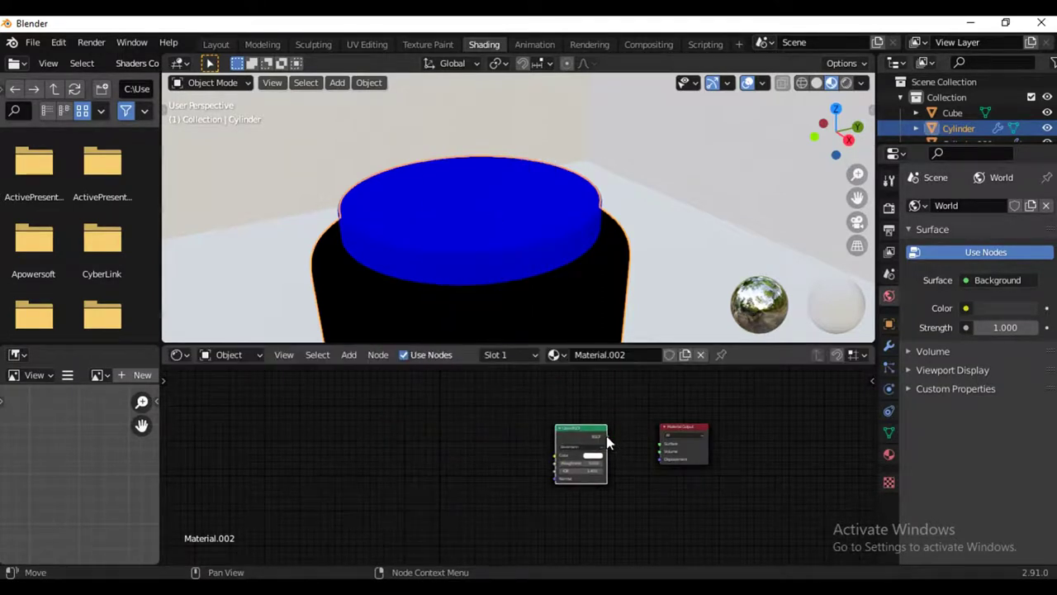
pyautogui.moveTo(606, 436); pyautogui.dragTo(660, 444)
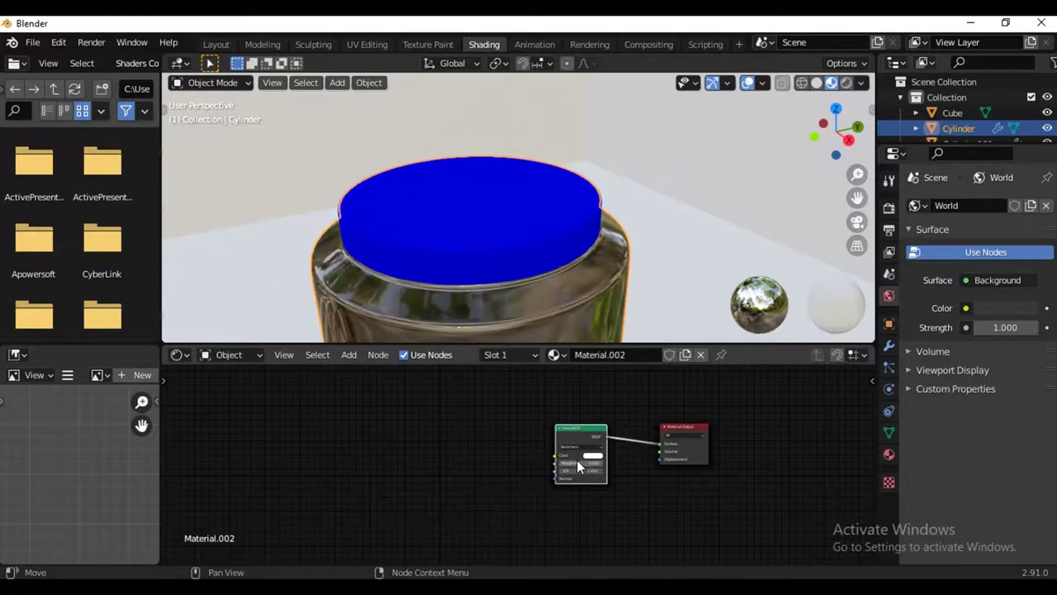
# Step: Leave the glass colour white and select the backdrop cube to show its material
pyautogui.scroll(1, 618, 451)
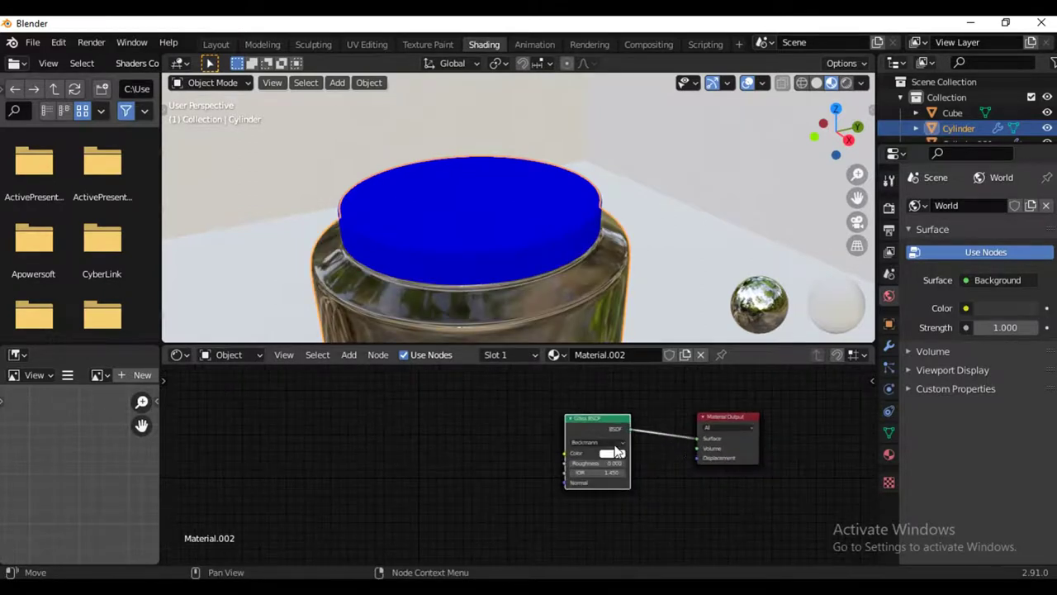
pyautogui.click(608, 454)
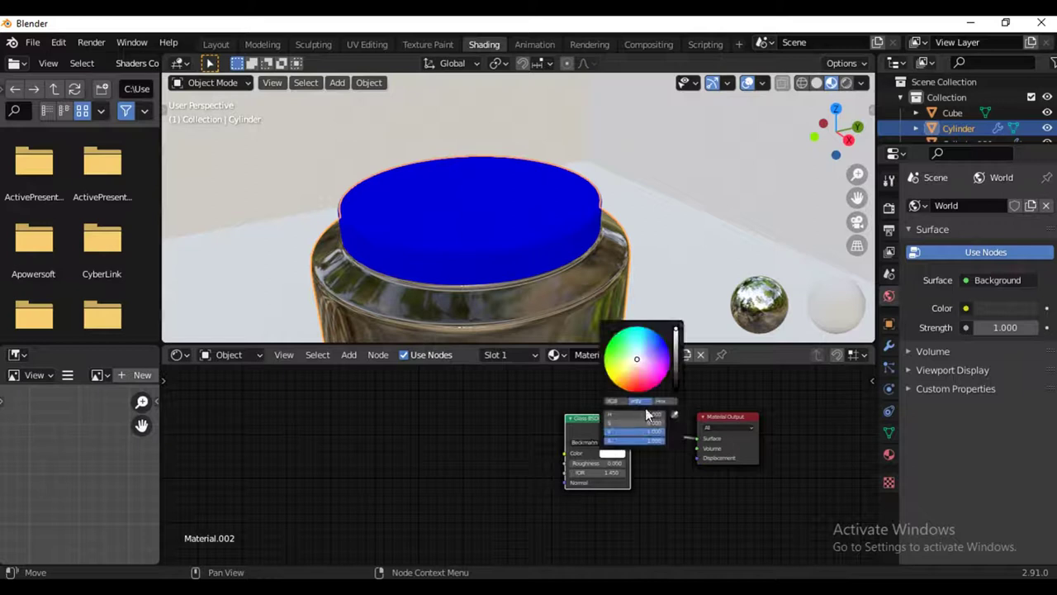
pyautogui.click(733, 223)
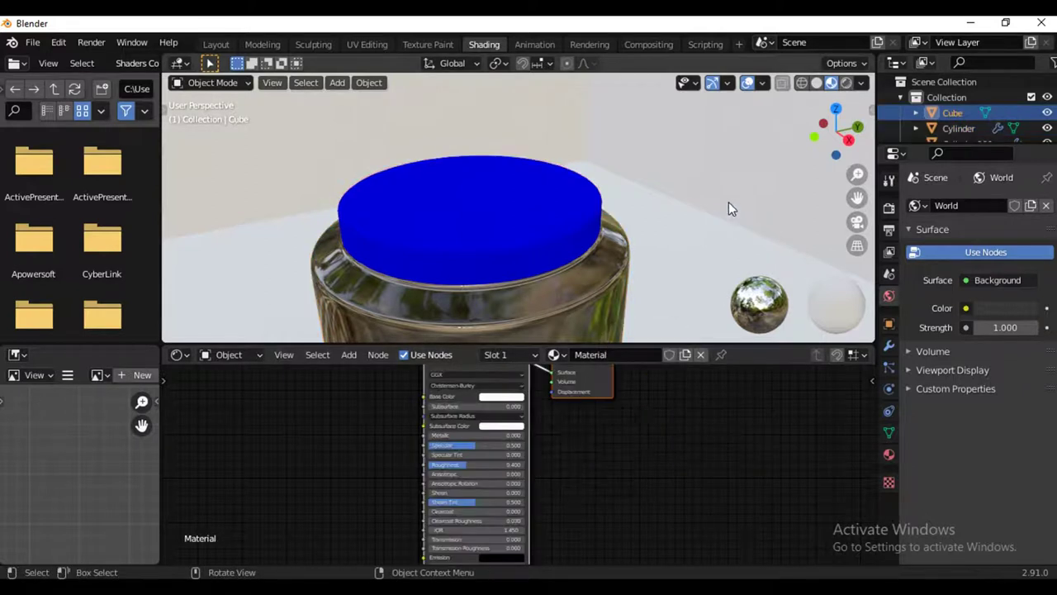
# Step: Tint the backdrop's Principled BSDF base colour pale cyan (H 0.491, S 0.116, V 0.906)
pyautogui.scroll(-3, 728, 201)
pyautogui.scroll(-2, 729, 202)
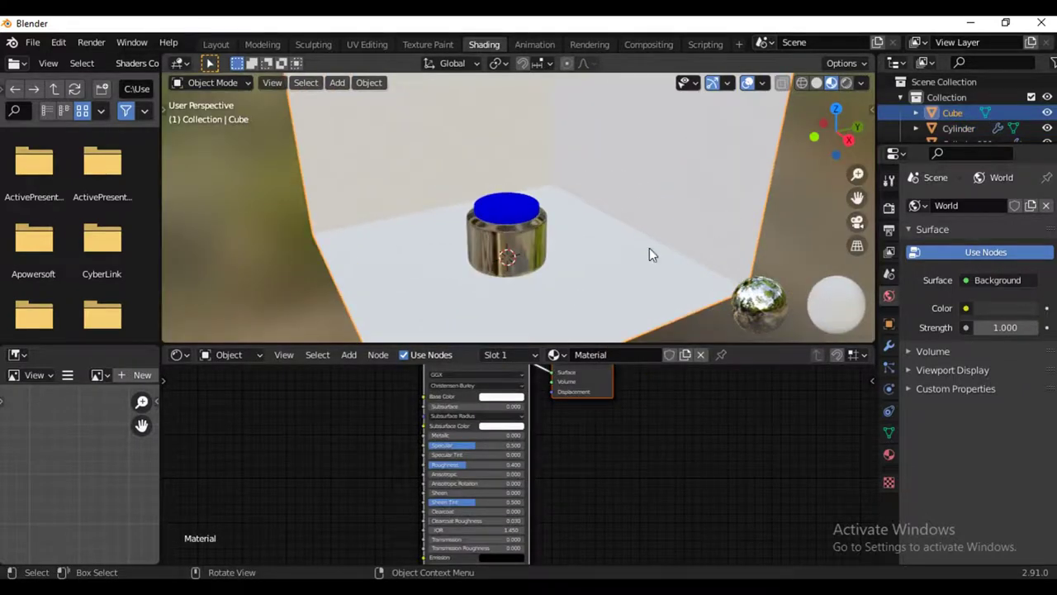
pyautogui.scroll(1, 602, 377)
pyautogui.scroll(1, 620, 425)
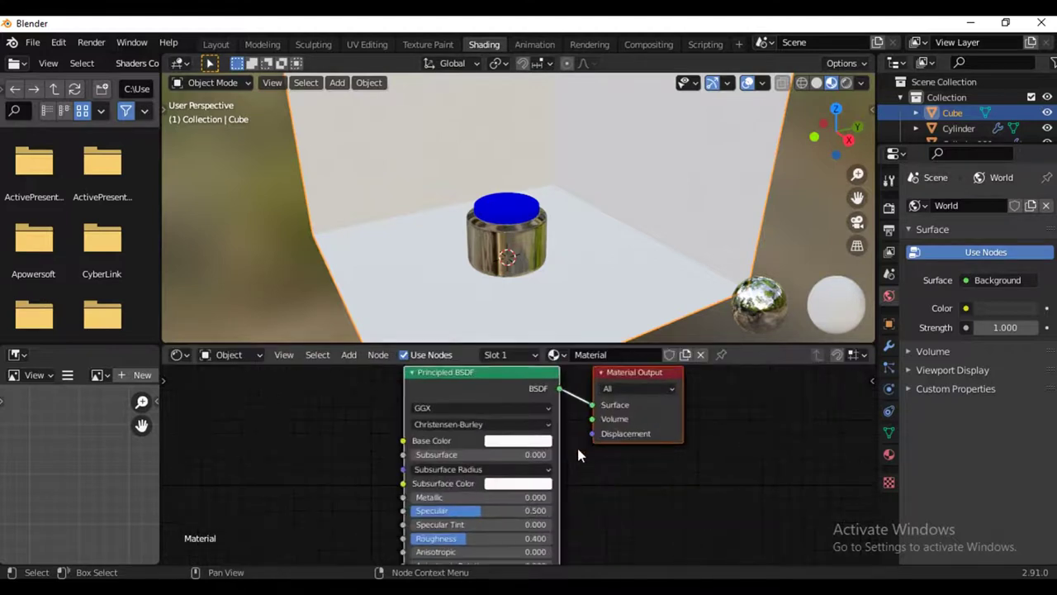
pyautogui.scroll(1, 510, 456)
pyautogui.click(503, 436)
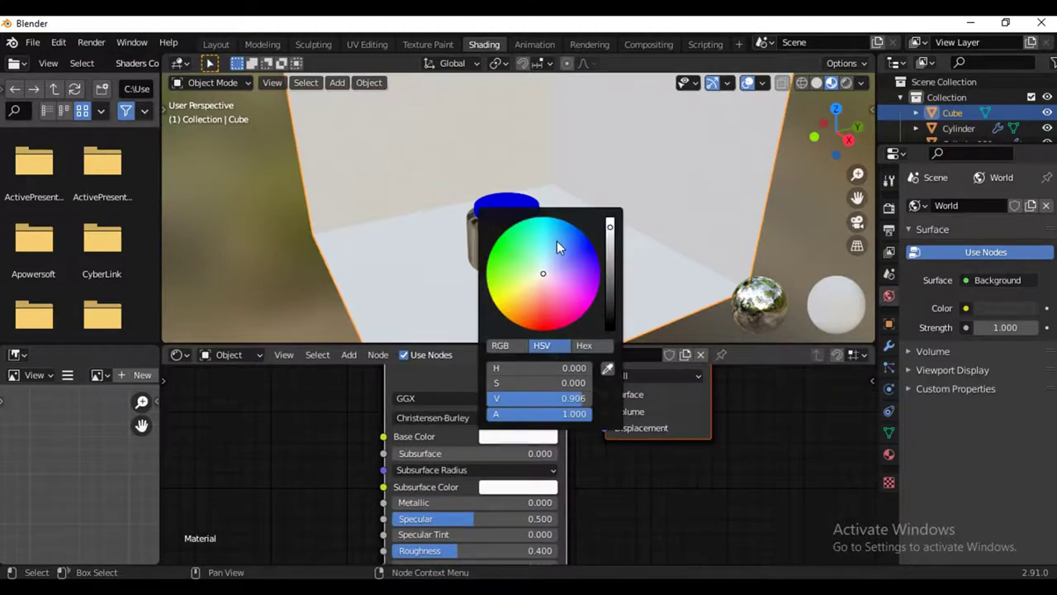
pyautogui.click(543, 267)
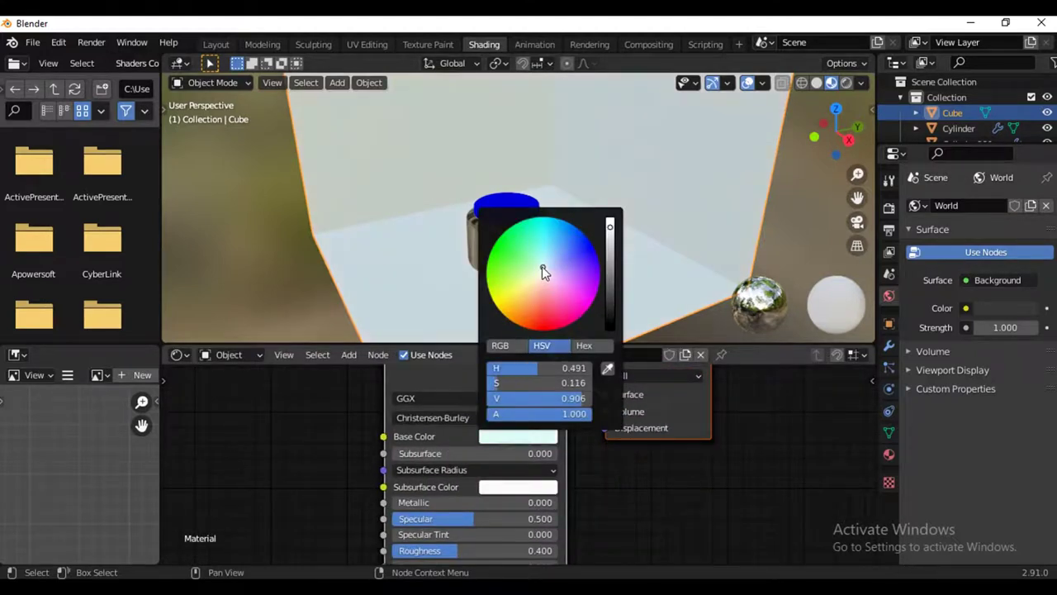
# Step: Lower the jar's Glass BSDF IOR from 1.450 to 1.350 and check it in Rendered view
pyautogui.click(519, 243)
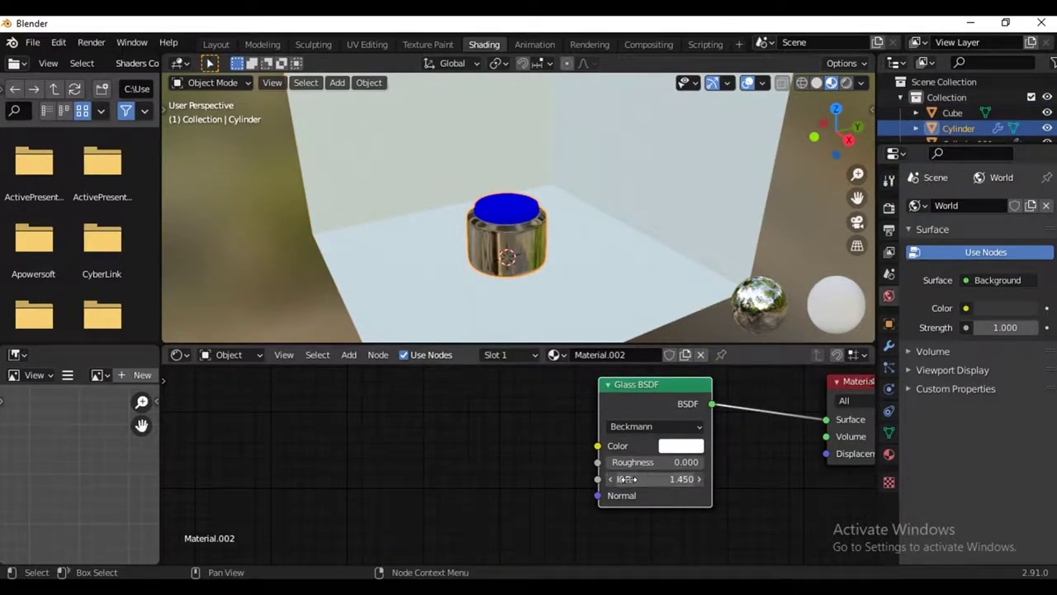
pyautogui.moveTo(633, 483); pyautogui.dragTo(630, 486)
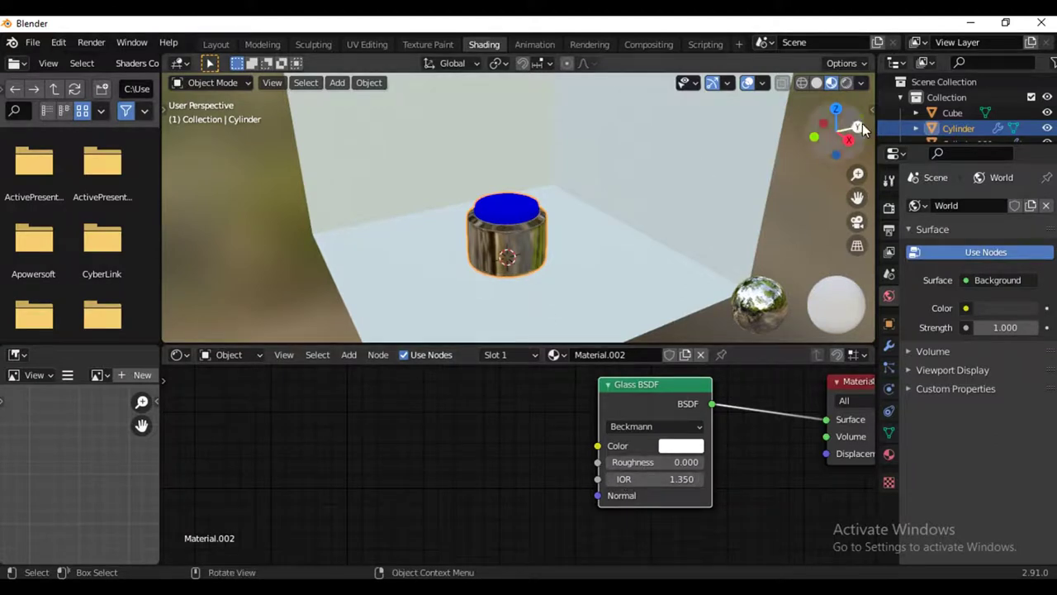
pyautogui.click(846, 83)
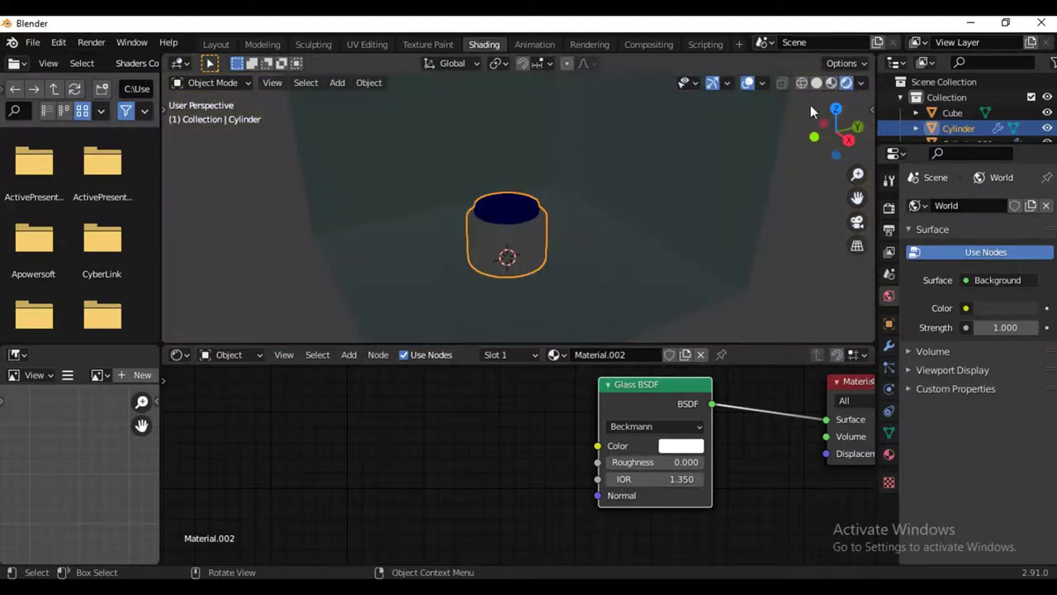
pyautogui.click(831, 83)
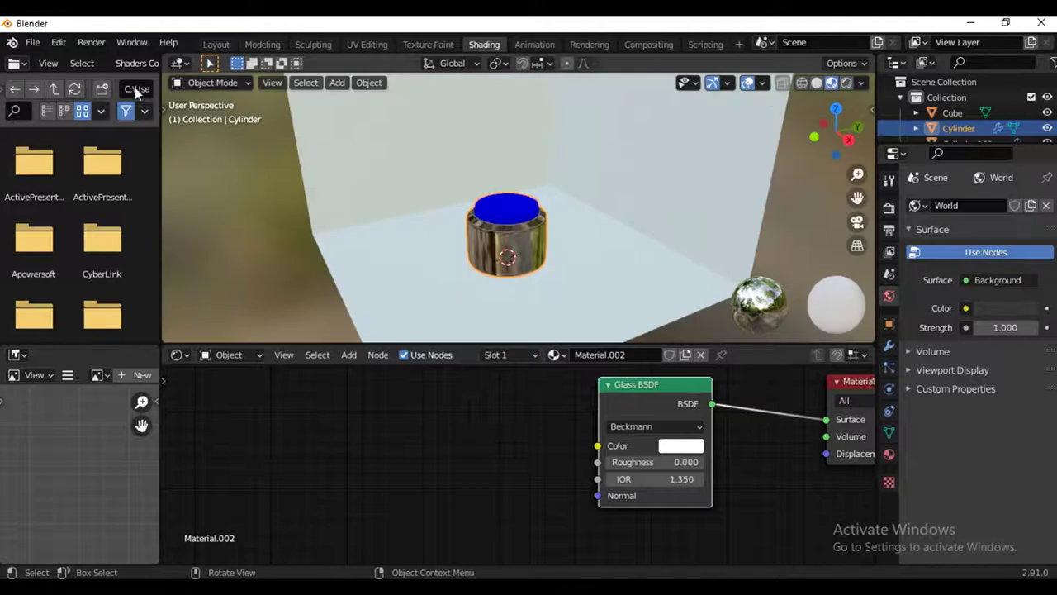
# Step: Add a camera and move it out in front of the jar, slightly above the floor
pyautogui.click(216, 46)
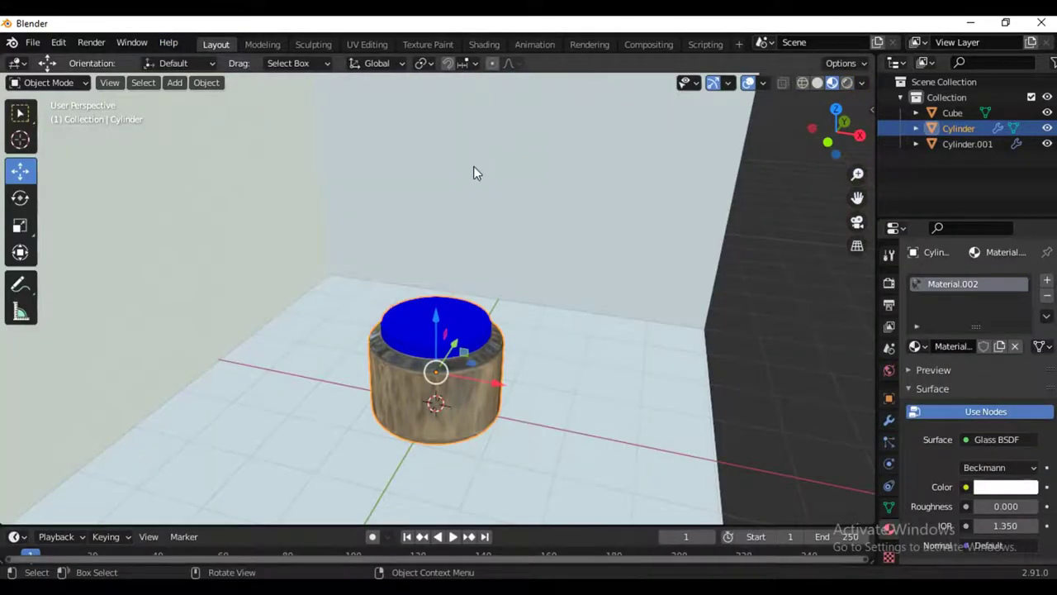
pyautogui.press('KP_1')
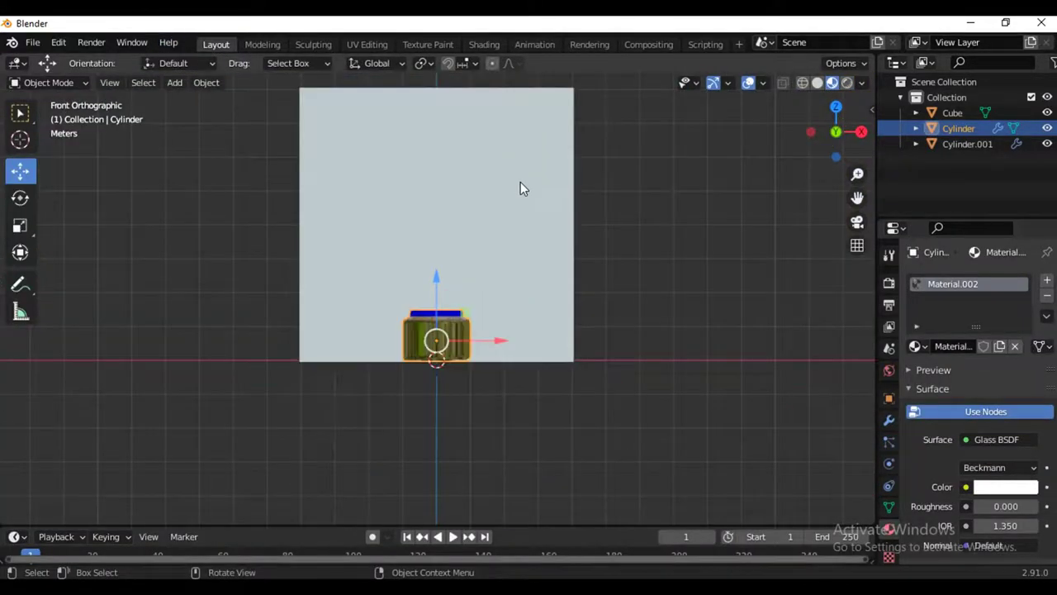
pyautogui.click(172, 86)
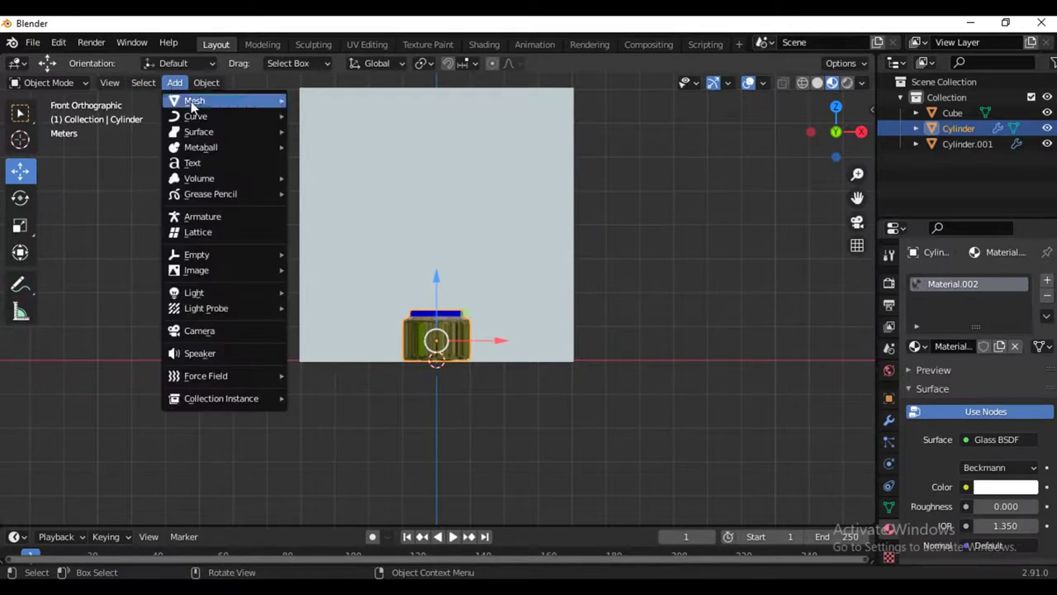
pyautogui.click(212, 331)
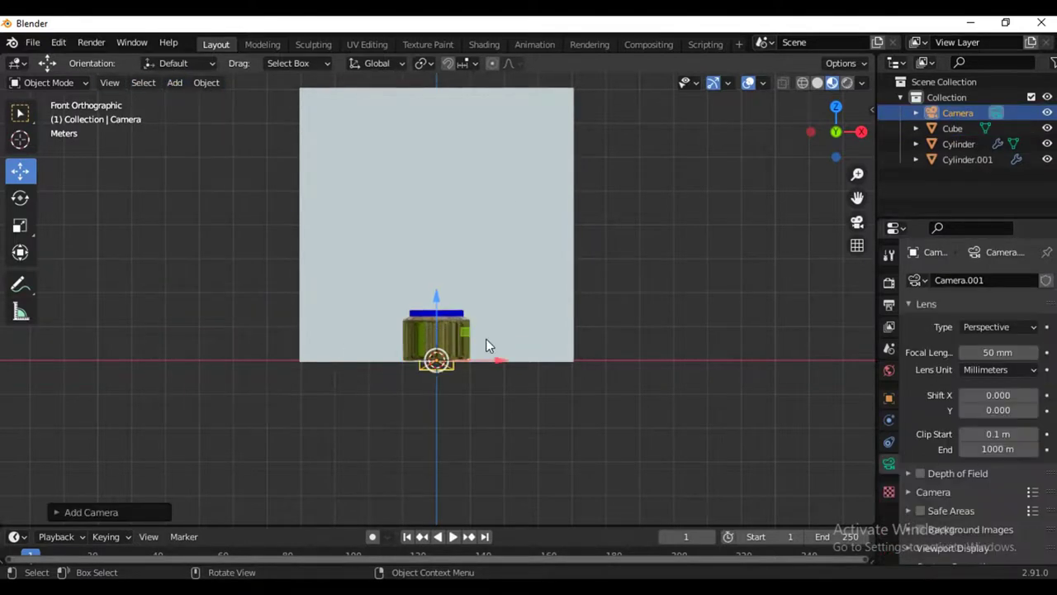
pyautogui.press('KP_3')
pyautogui.moveTo(496, 363); pyautogui.dragTo(333, 363)
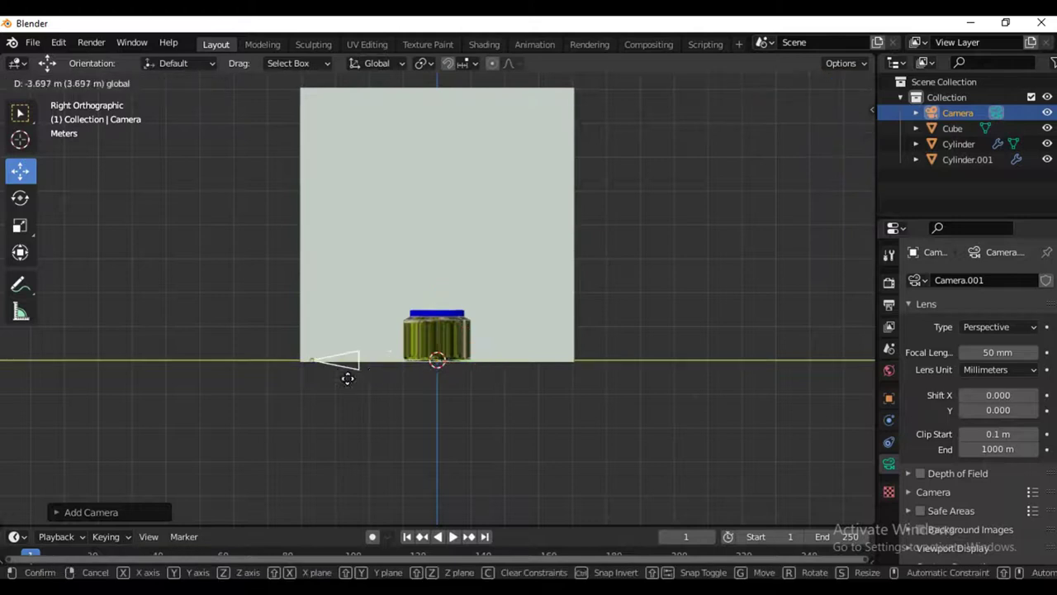
pyautogui.moveTo(273, 308); pyautogui.dragTo(274, 261)
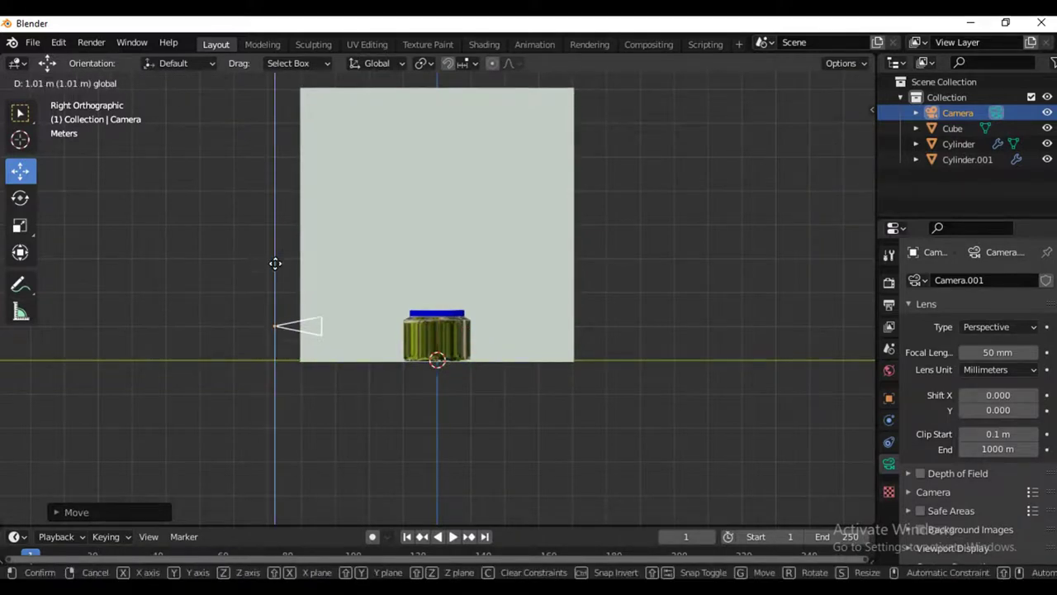
pyautogui.click(862, 213)
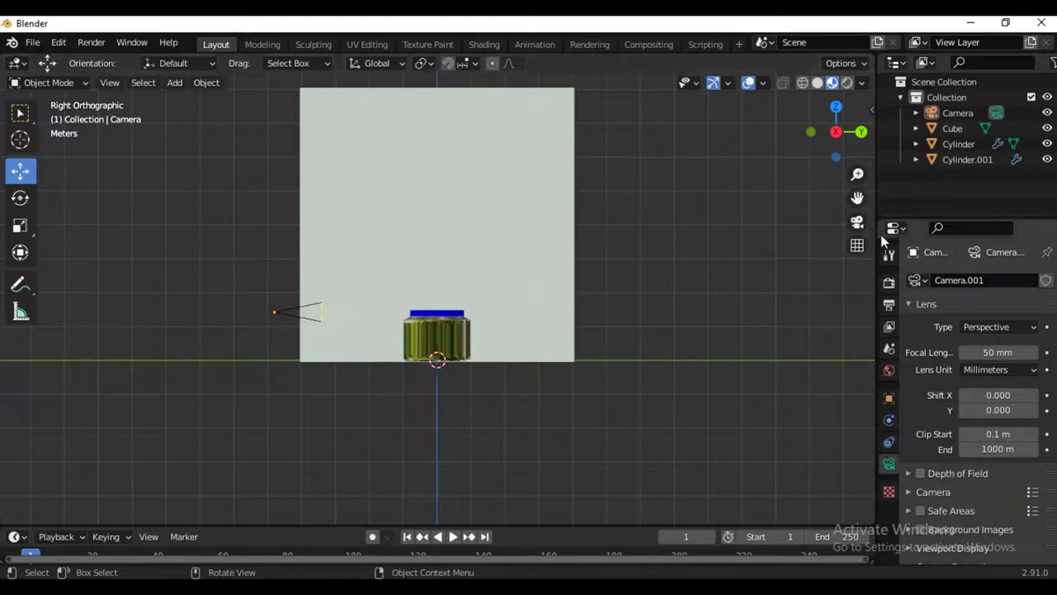
# Step: Look through the camera and adjust its height along Z in two moves
pyautogui.click(857, 222)
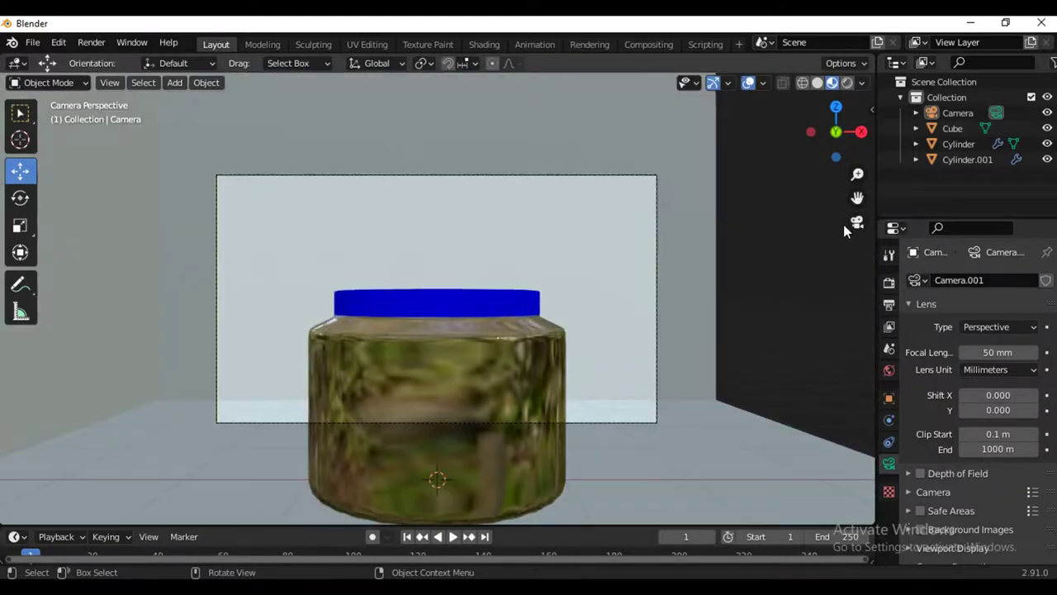
pyautogui.click(650, 173)
pyautogui.scroll(-5, 661, 182)
pyautogui.scroll(-1, 677, 194)
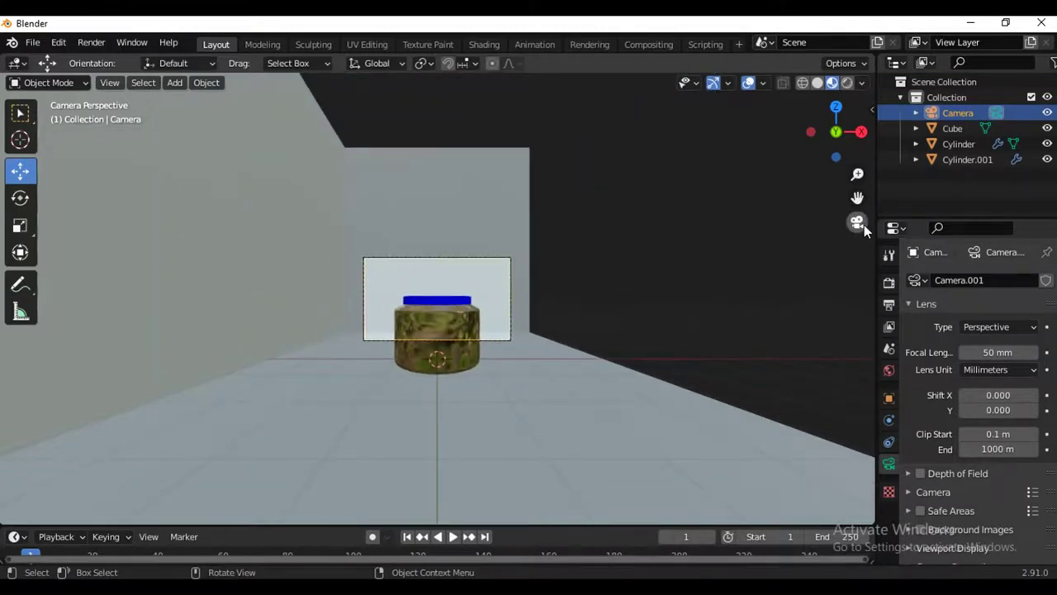
pyautogui.scroll(3, 711, 281)
pyautogui.scroll(2, 688, 318)
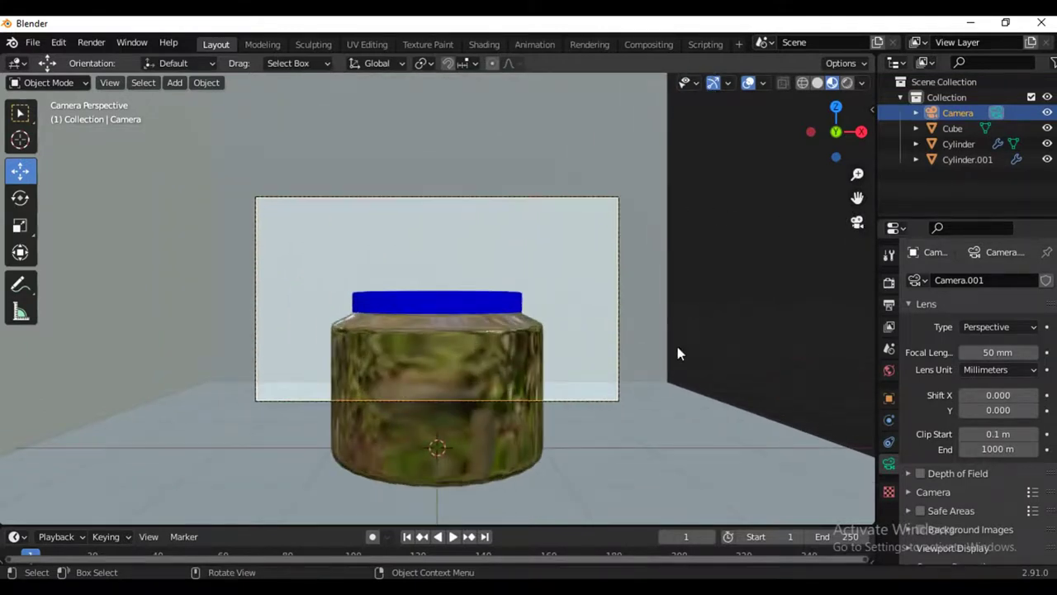
pyautogui.press('g')
pyautogui.press('z')
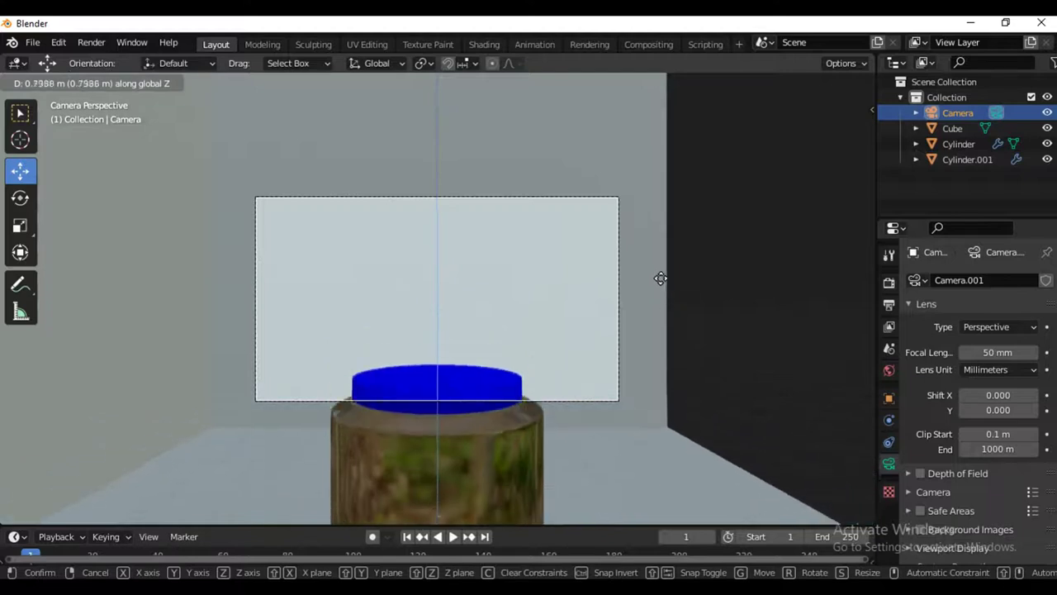
pyautogui.click(652, 238)
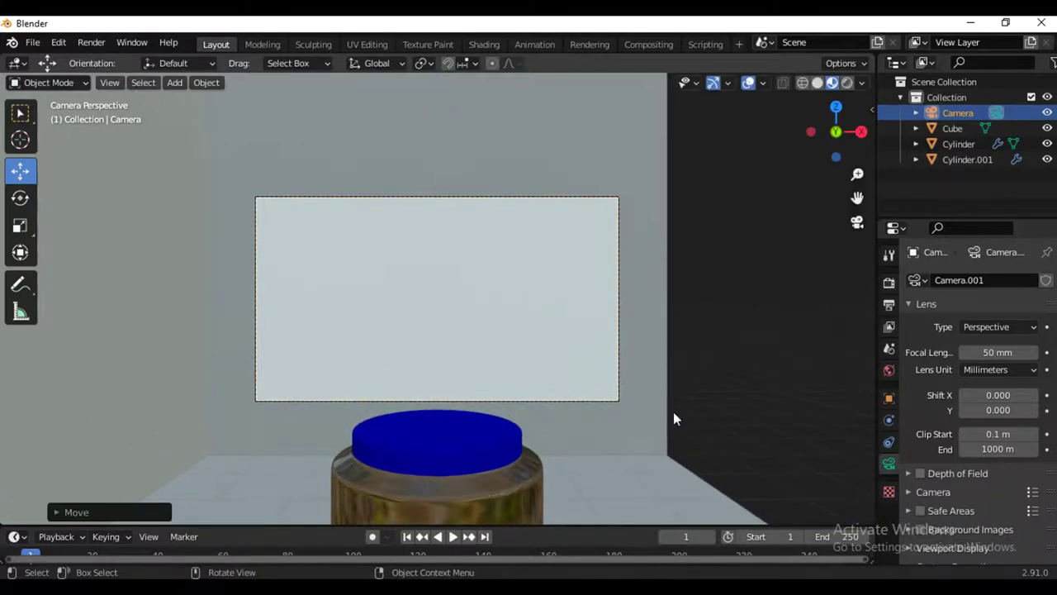
pyautogui.press('g')
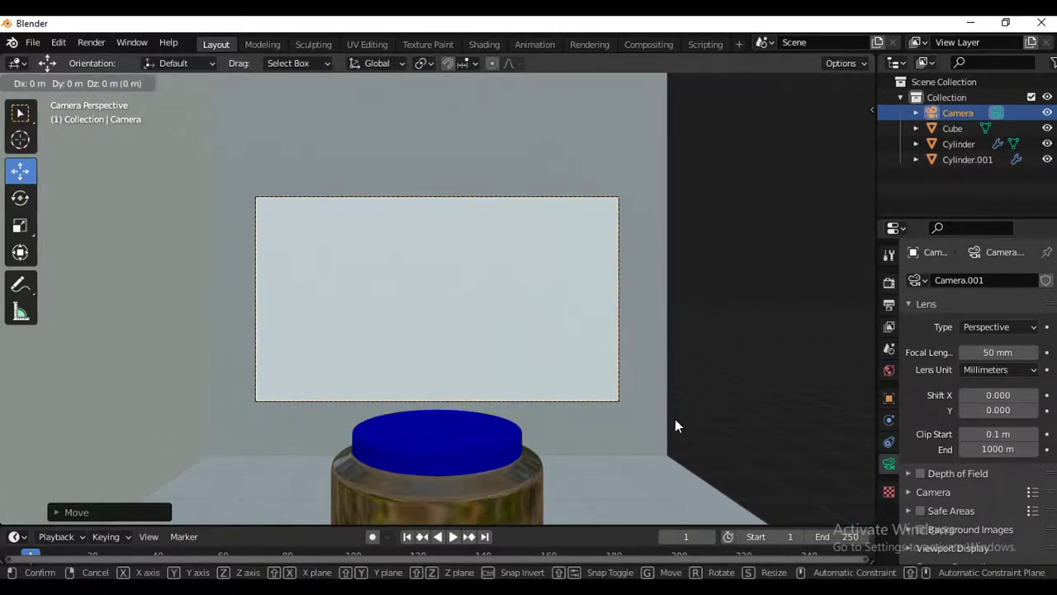
pyautogui.press('z')
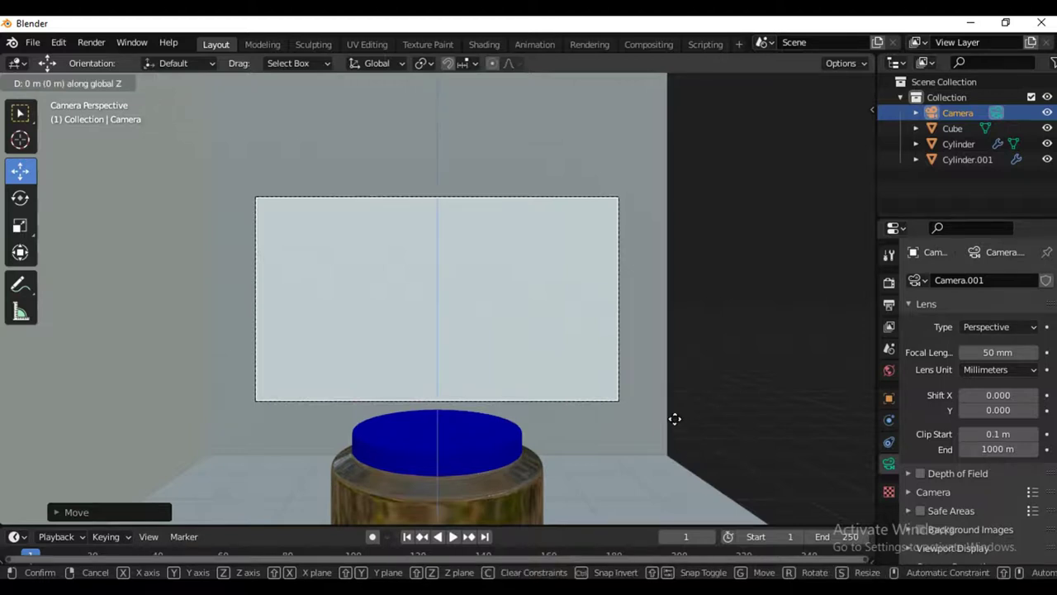
pyautogui.click(675, 419)
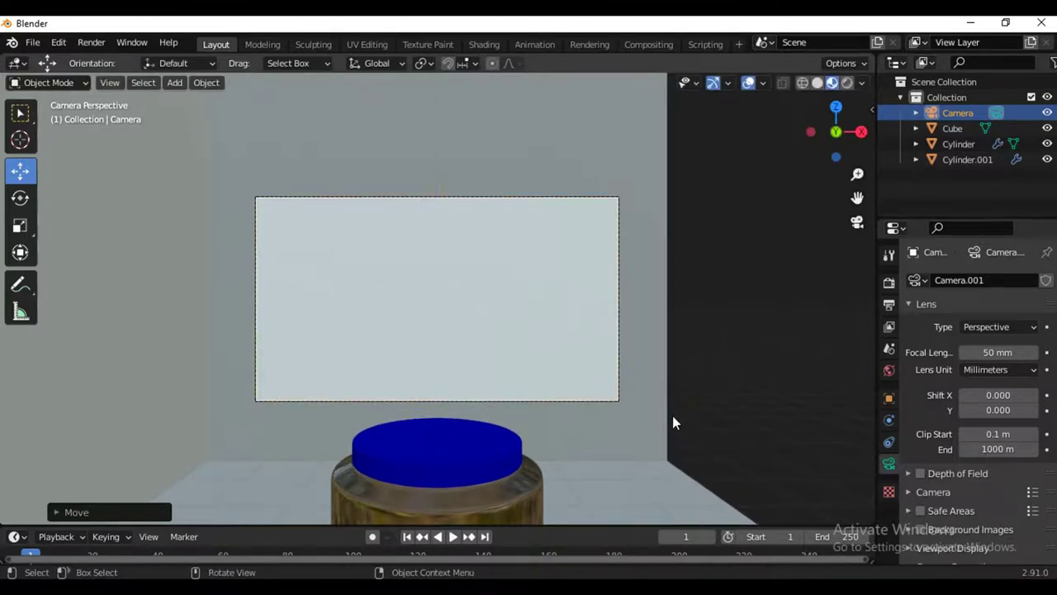
# Step: Tilt the camera around X and shift it along Y so the jar fills the frame
pyautogui.press('r')
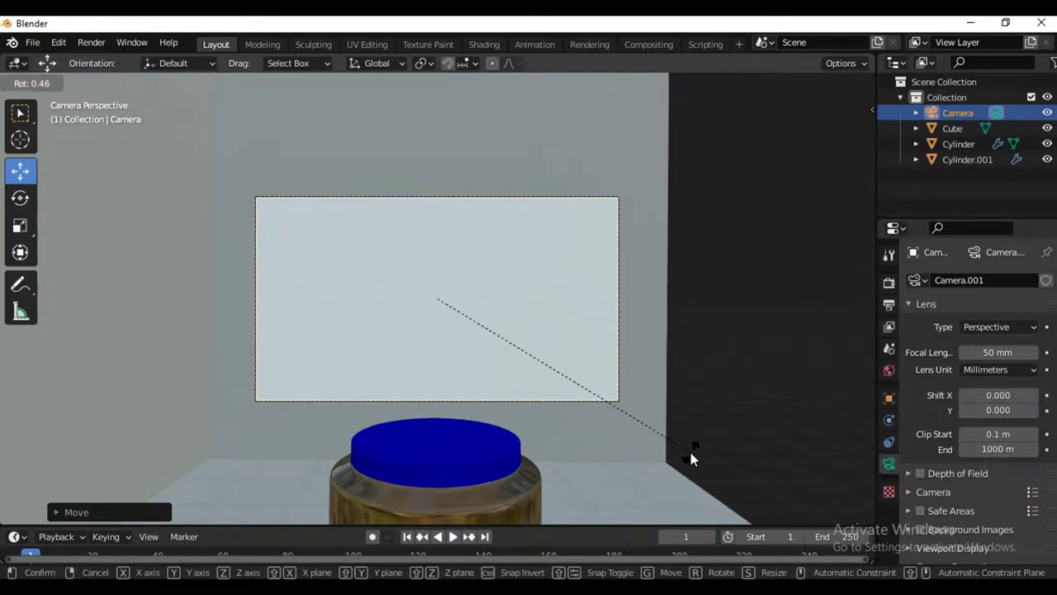
pyautogui.press('x')
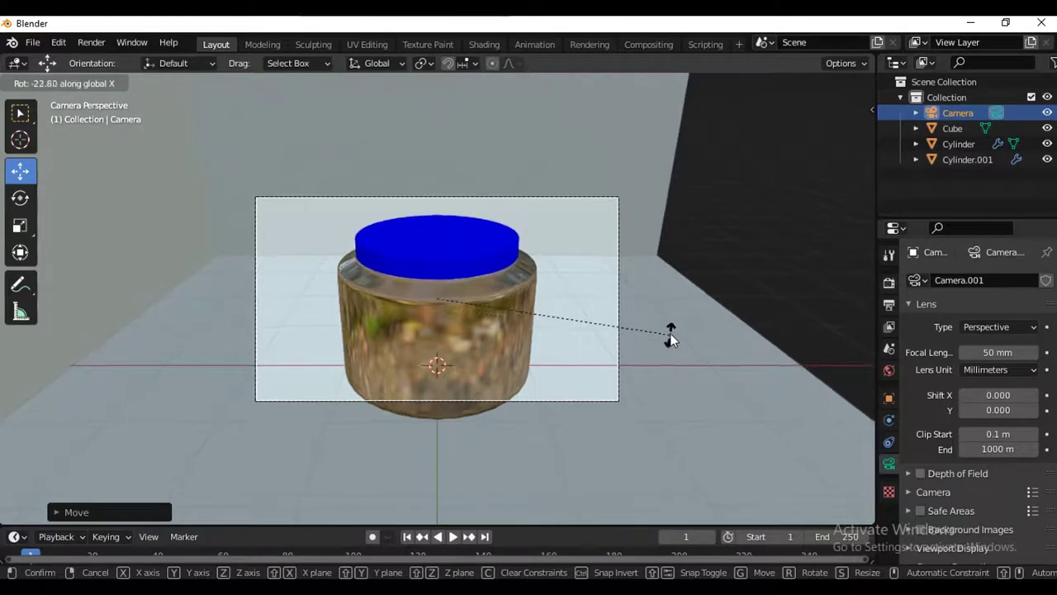
pyautogui.click(672, 331)
pyautogui.press('g')
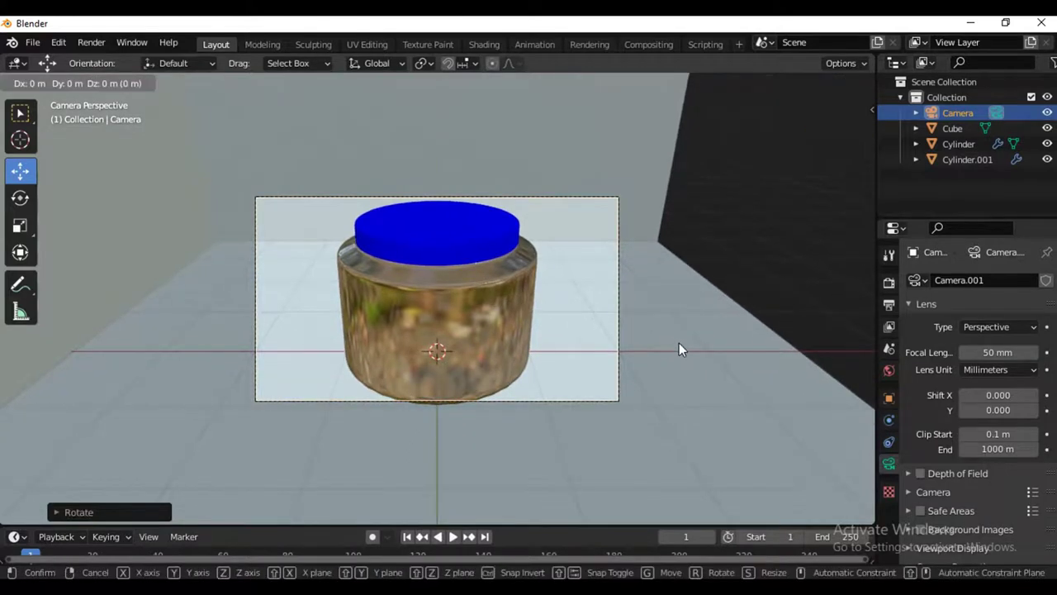
pyautogui.press('y')
pyautogui.click(680, 356)
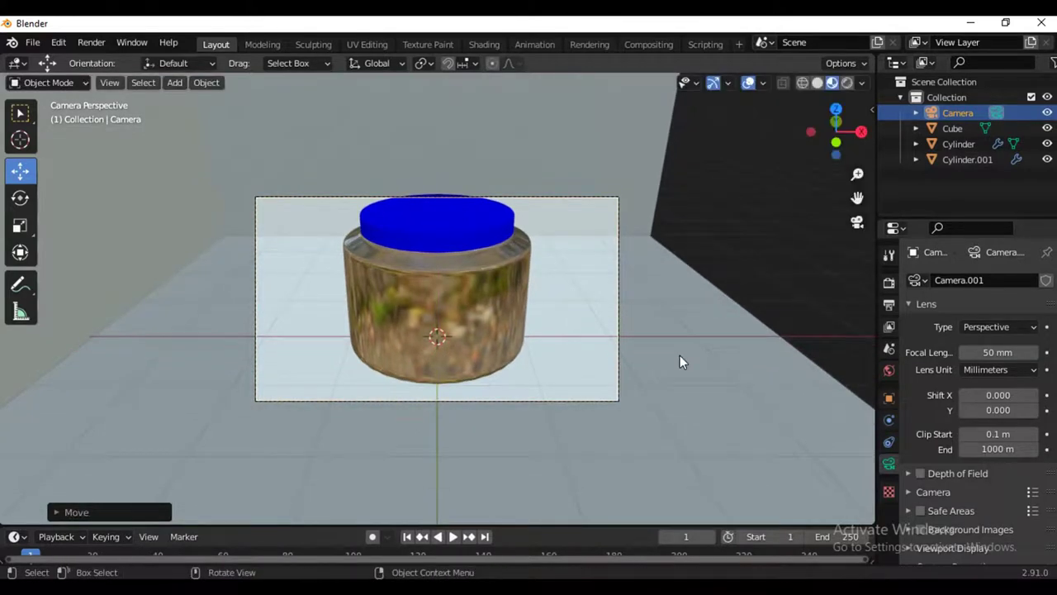
pyautogui.press('r')
pyautogui.press('x')
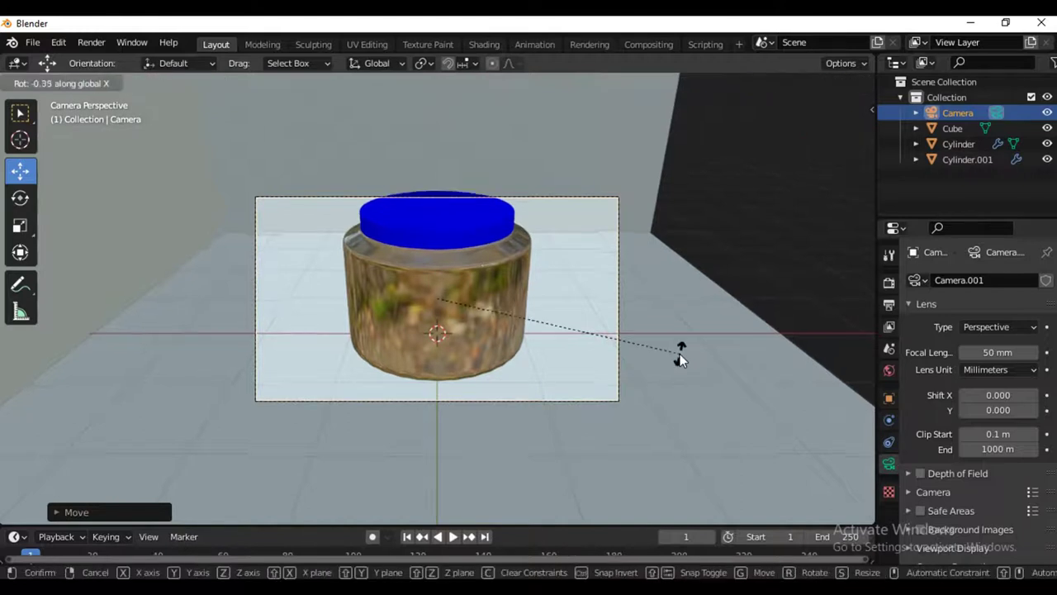
pyautogui.click(681, 363)
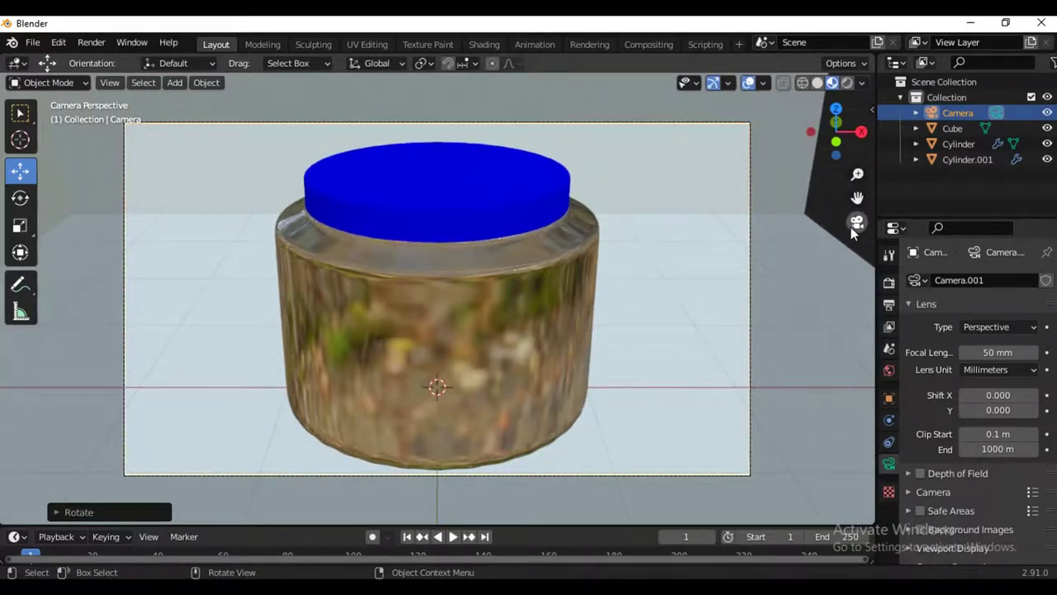
pyautogui.click(183, 85)
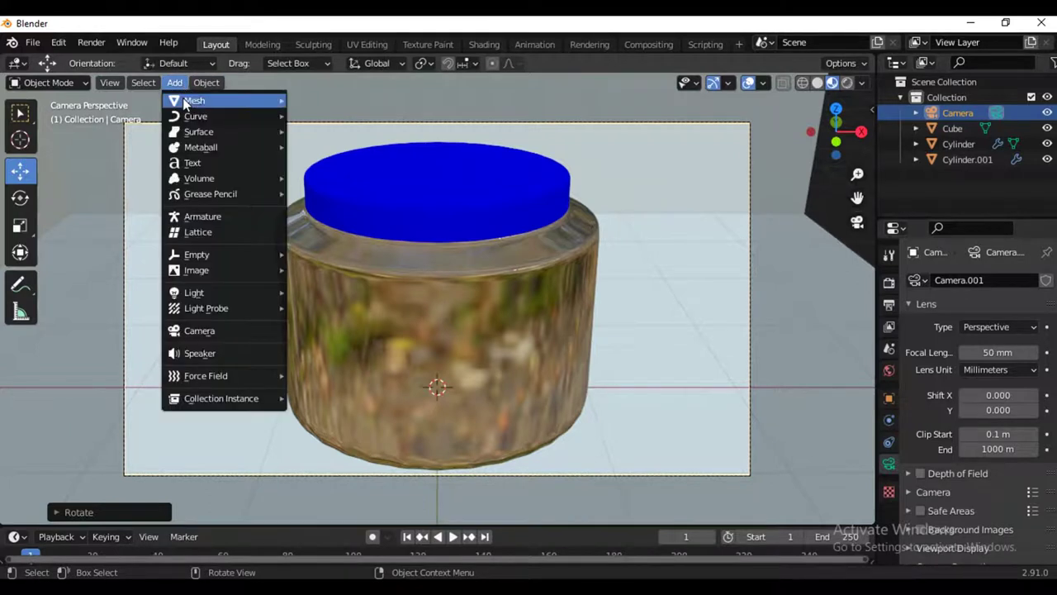
pyautogui.moveTo(195, 293)
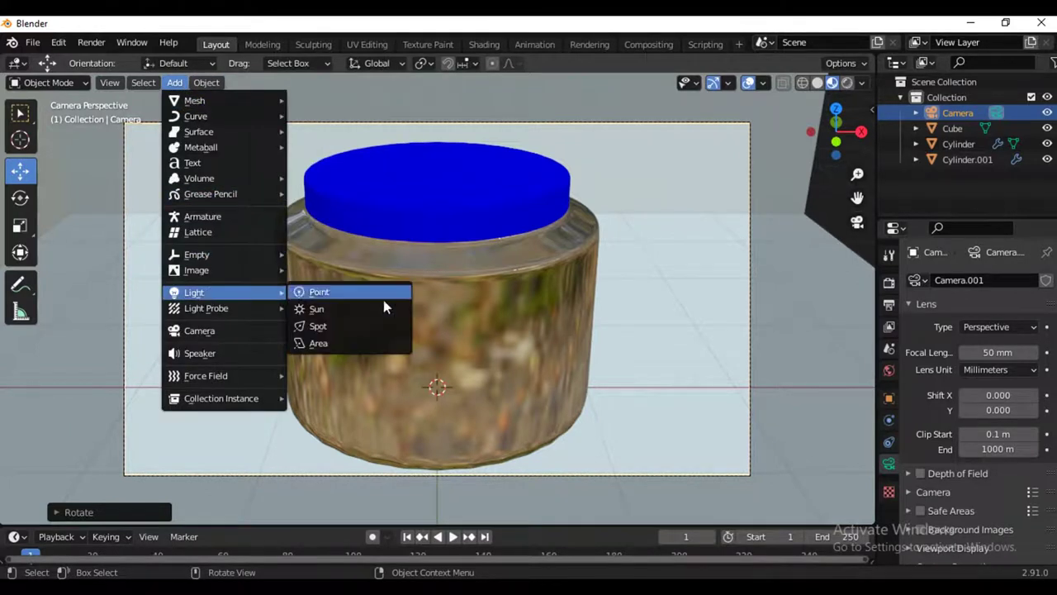
# Step: Add a 1000 W point light above the jar and view it in Rendered shading
pyautogui.click(377, 289)
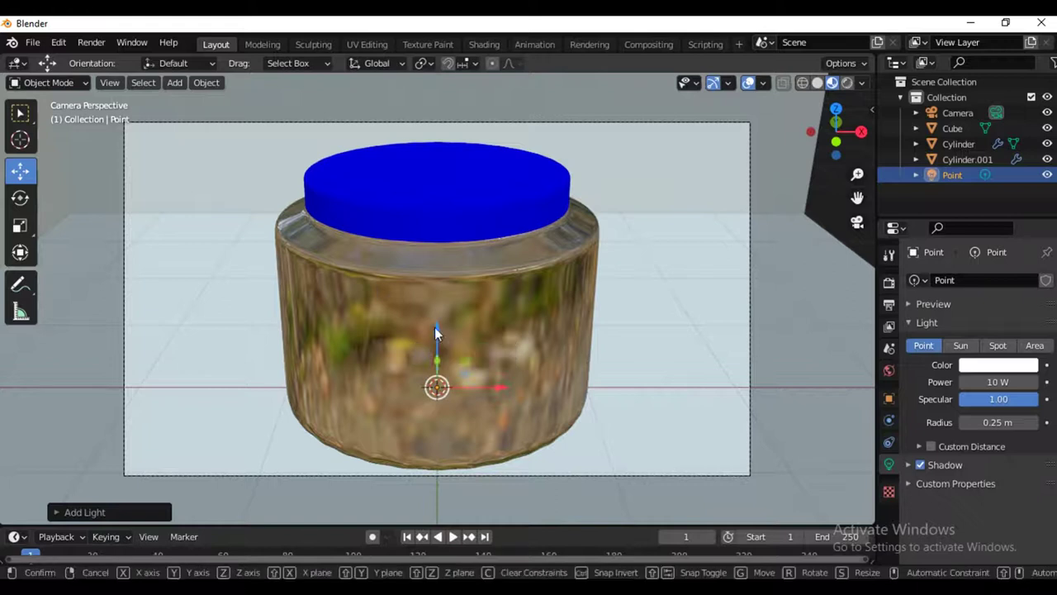
pyautogui.moveTo(434, 328)
pyautogui.mouseDown()
pyautogui.moveTo(455, 507)
pyautogui.moveTo(460, 460)
pyautogui.mouseUp()
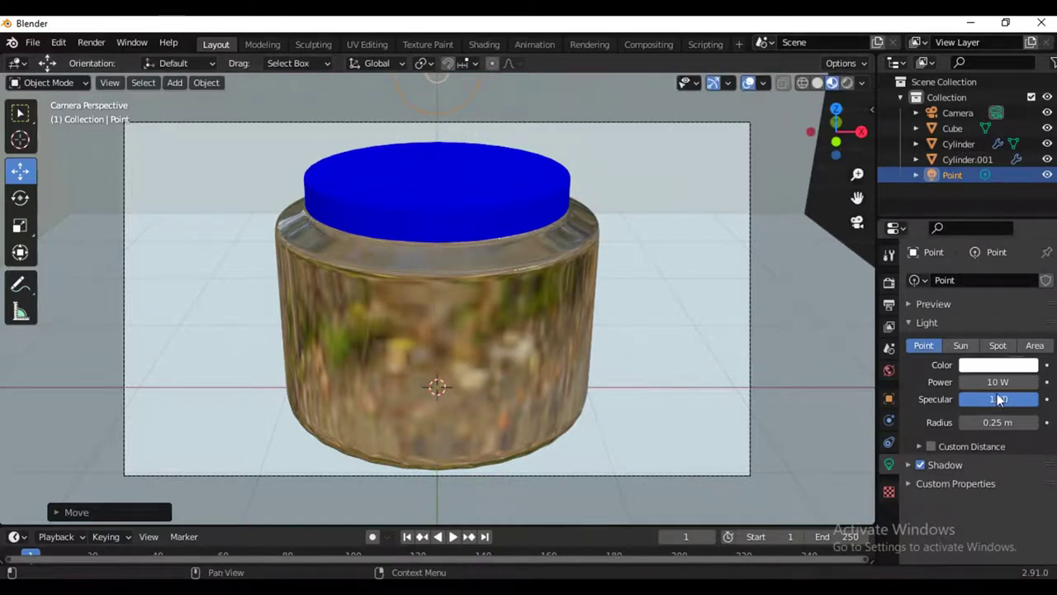
pyautogui.click(996, 383)
pyautogui.click(967, 381)
pyautogui.write('00')
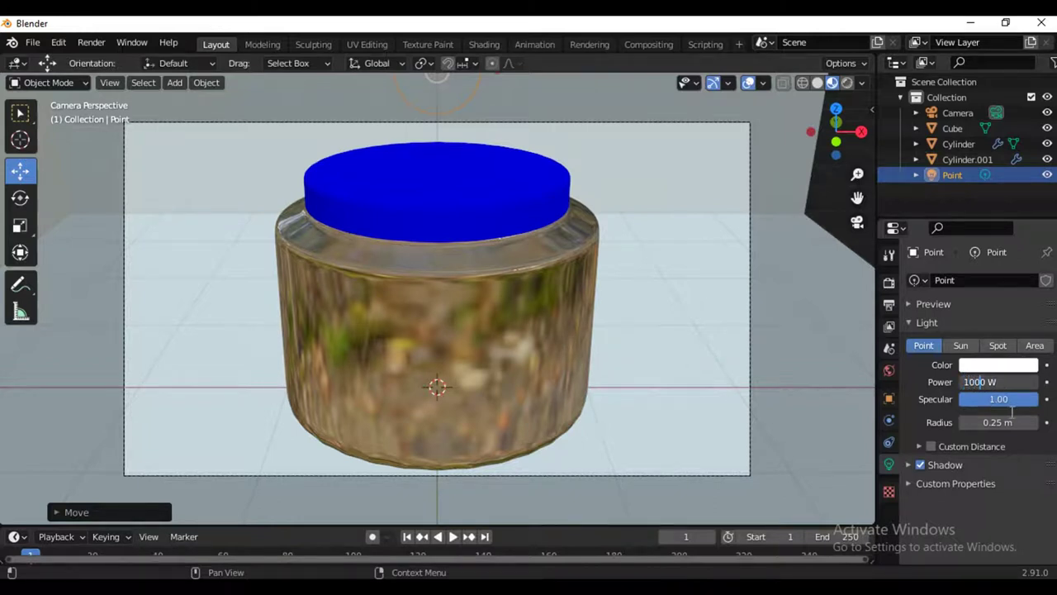
pyautogui.press('Return')
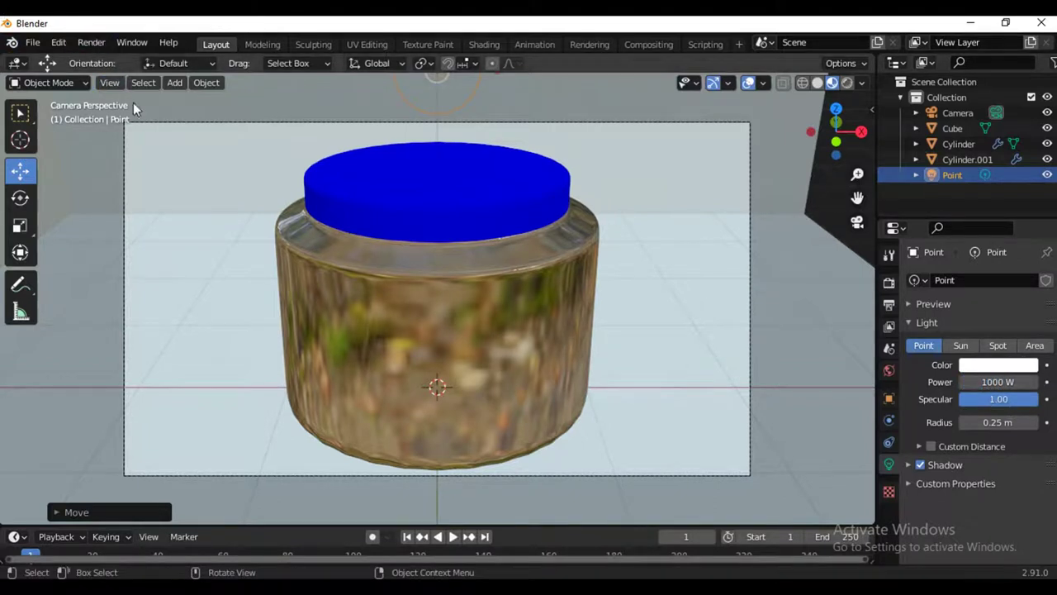
pyautogui.click(846, 82)
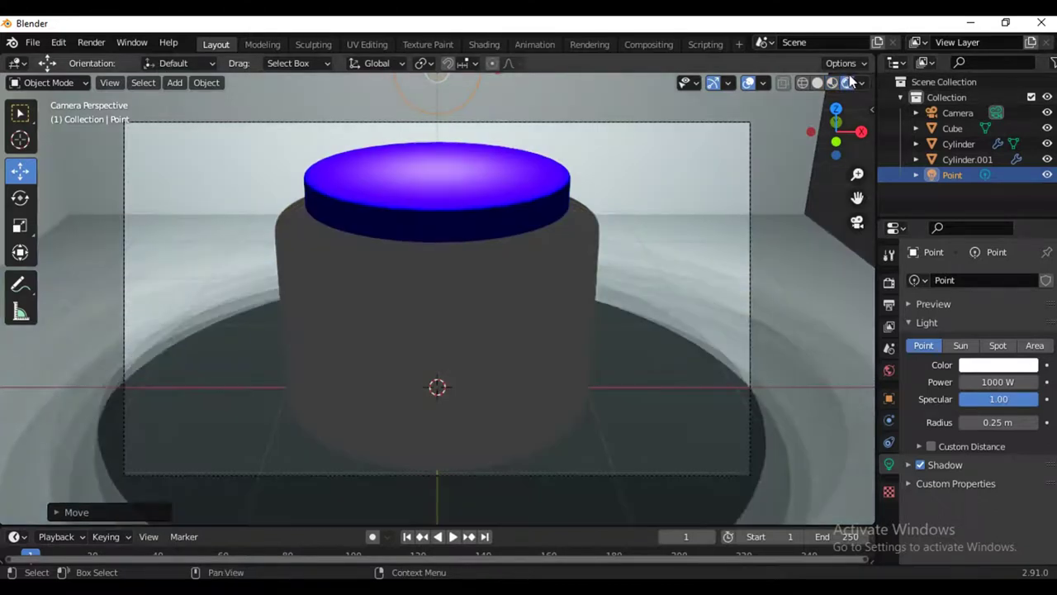
pyautogui.click(171, 82)
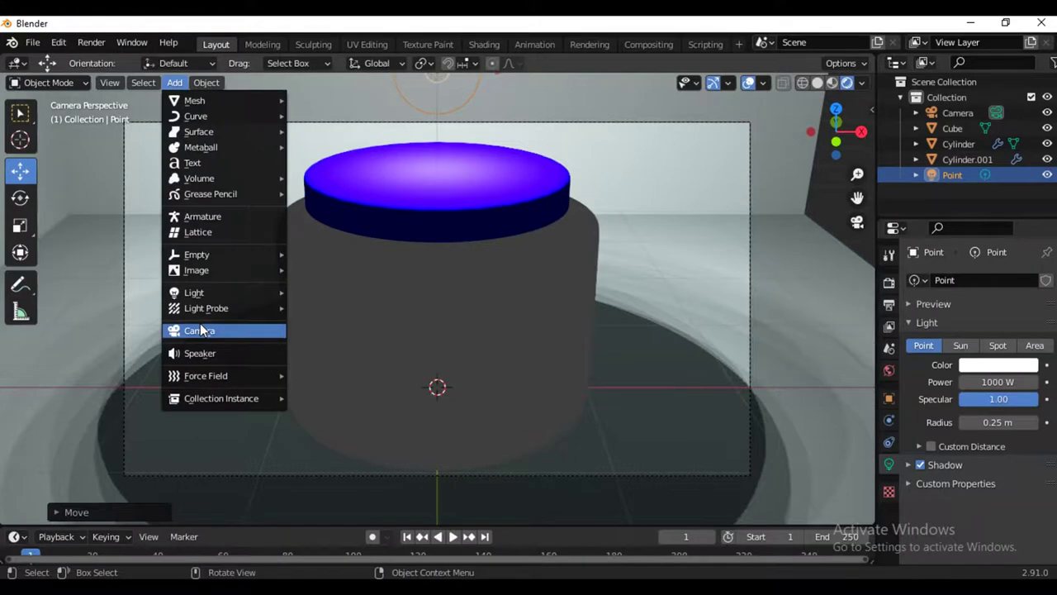
pyautogui.moveTo(194, 292)
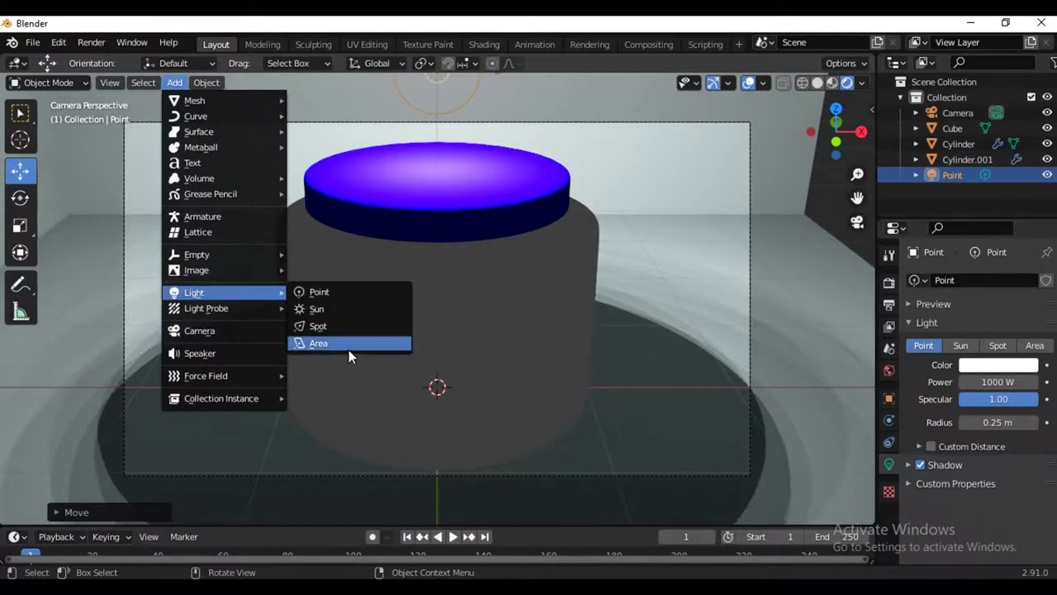
# Step: Add an area light, raise it above the jar's lid and scale it up
pyautogui.click(349, 350)
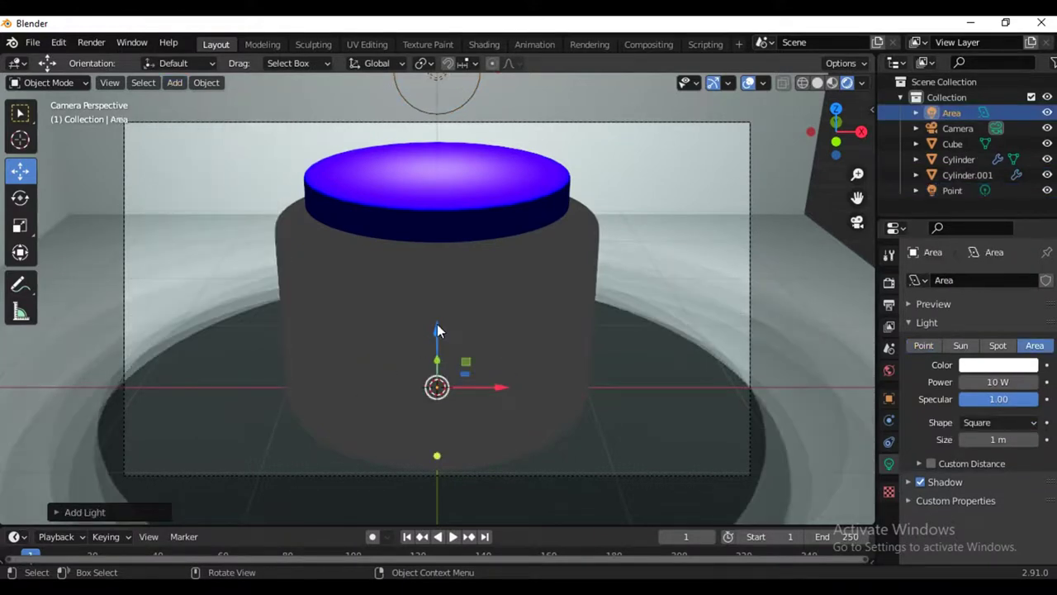
pyautogui.moveTo(436, 330); pyautogui.dragTo(437, 70)
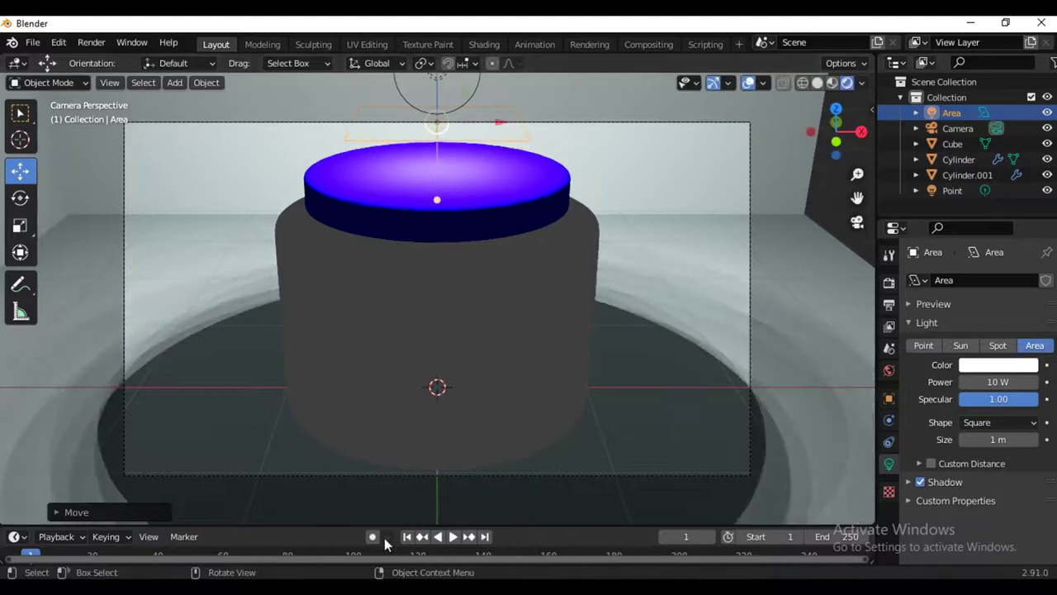
pyautogui.scroll(-3, 396, 149)
pyautogui.moveTo(436, 136); pyautogui.dragTo(430, 97)
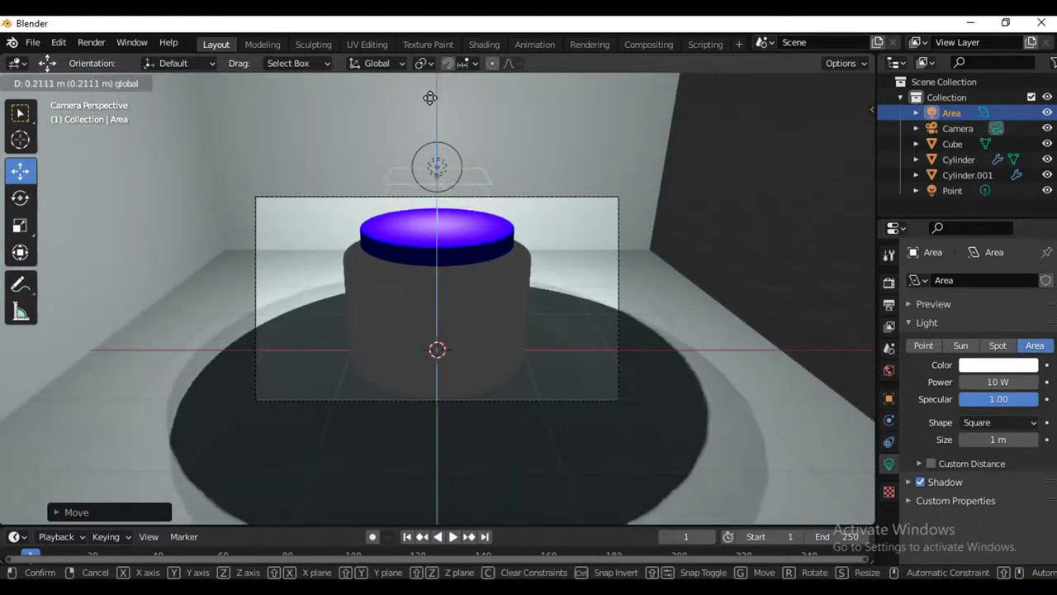
pyautogui.press('s')
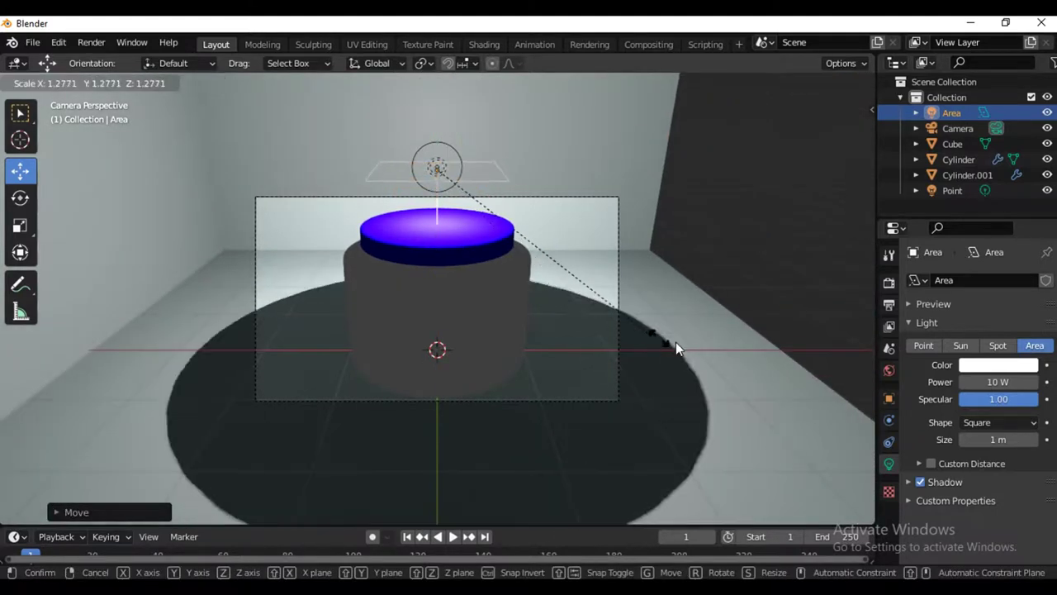
pyautogui.click(30, 423)
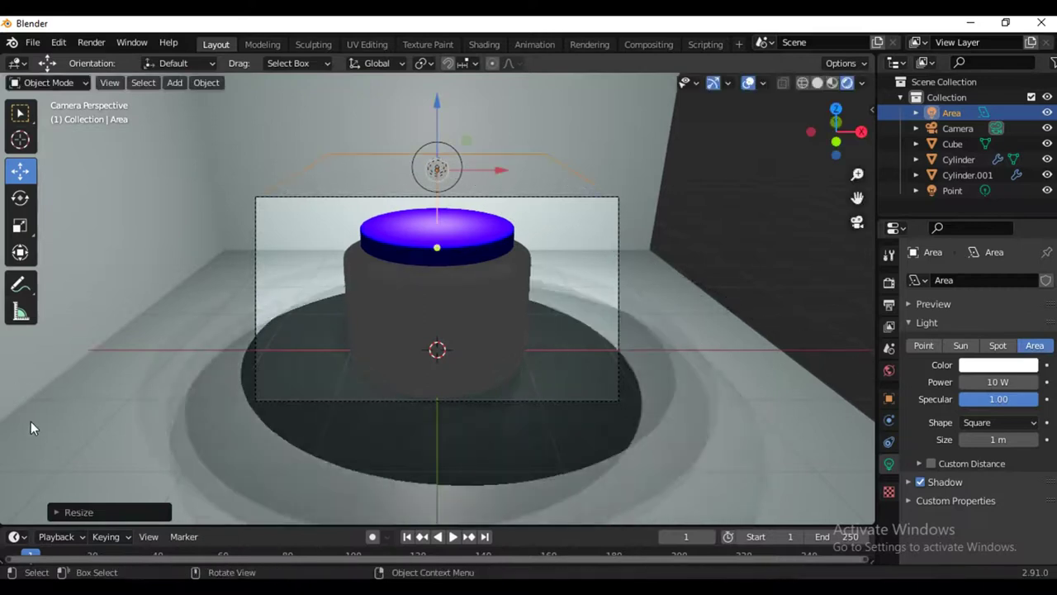
# Step: Set the area light's power to 1000 W and duplicate it
pyautogui.click(988, 382)
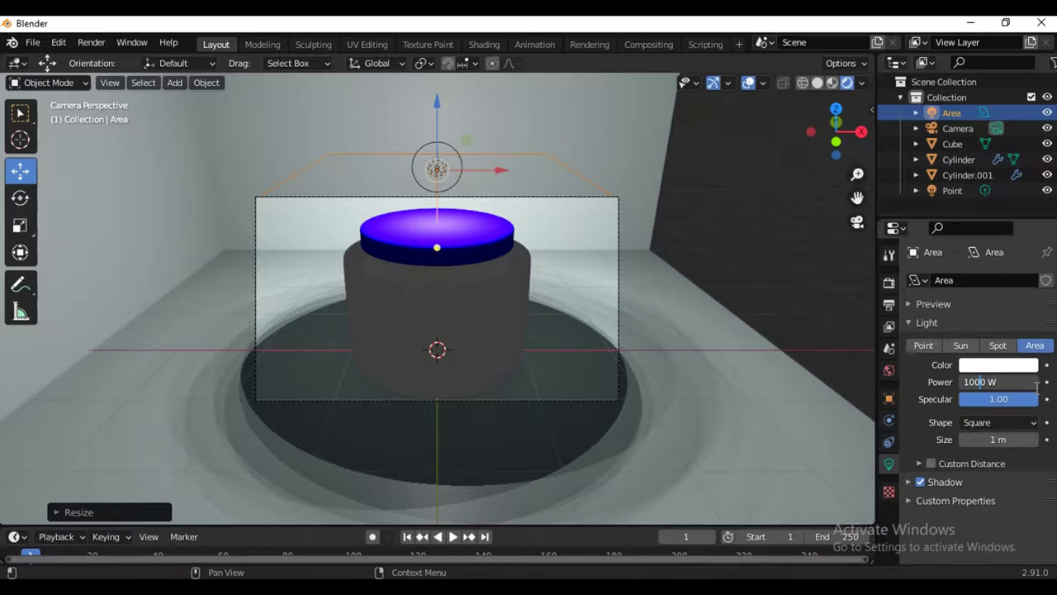
pyautogui.press('Return')
pyautogui.scroll(2, 438, 186)
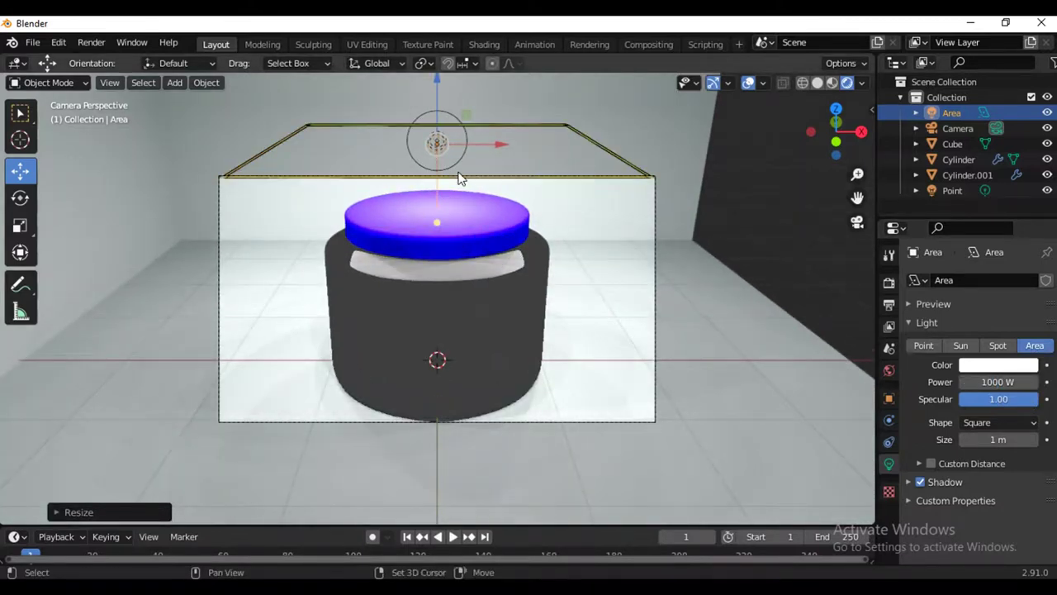
pyautogui.hotkey('shift', 'd')
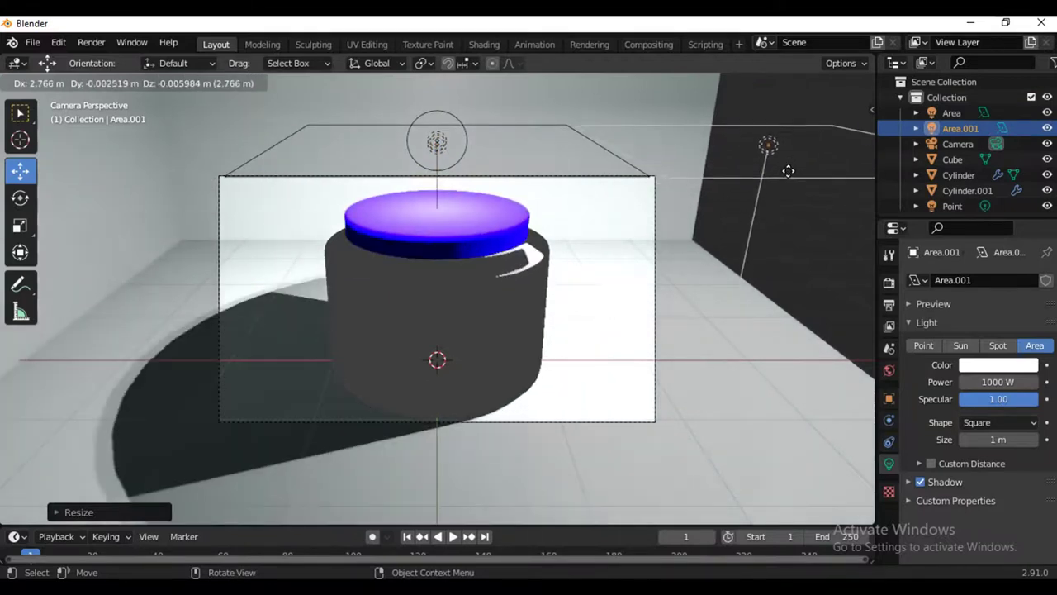
# Step: Place one light copy right of the jar and a second copy to its left
pyautogui.click(789, 171)
pyautogui.hotkey('shift', 'd')
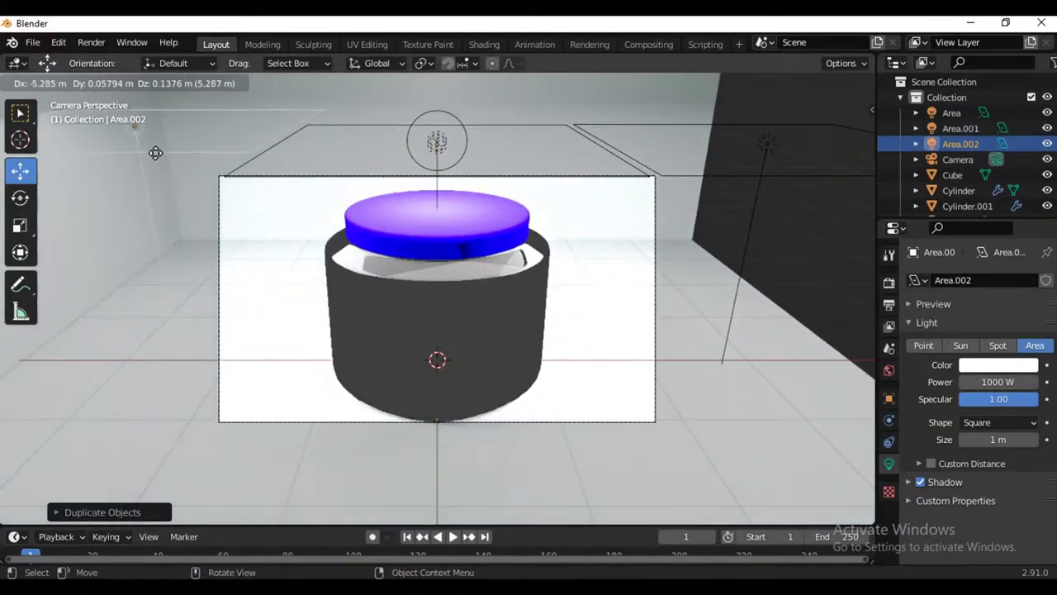
pyautogui.click(156, 153)
# Step: In front view, tilt the left and right area lights toward the jar
pyautogui.press('KP_1')
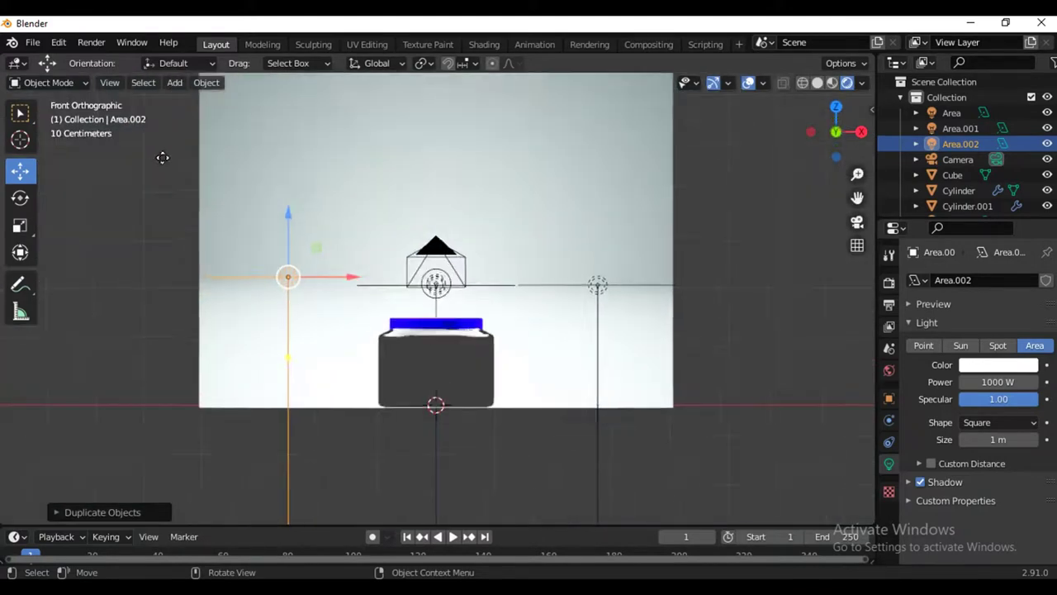
pyautogui.scroll(3, 163, 157)
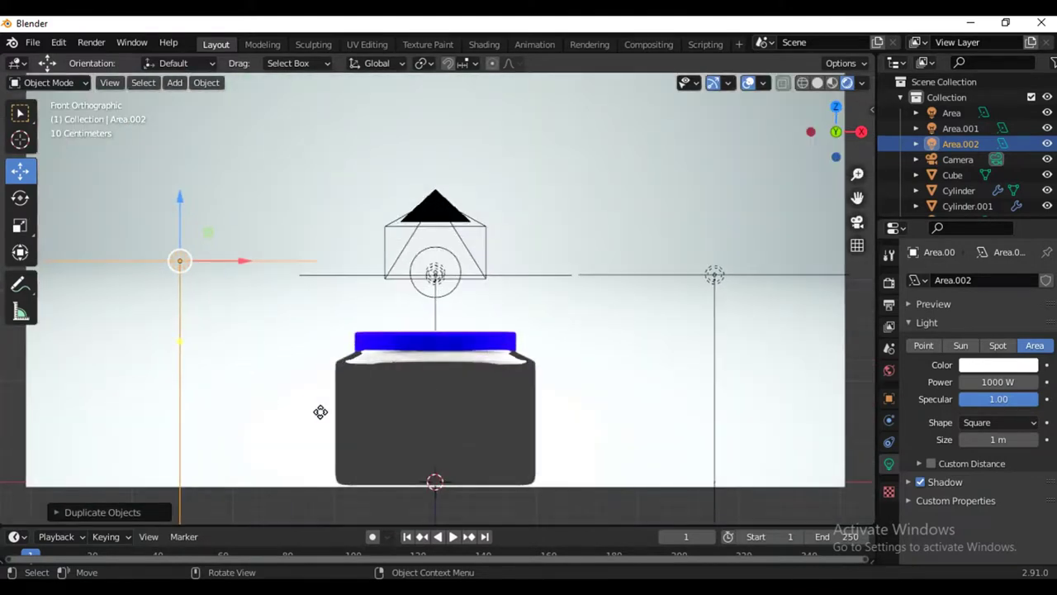
pyautogui.press('r')
pyautogui.click(436, 278)
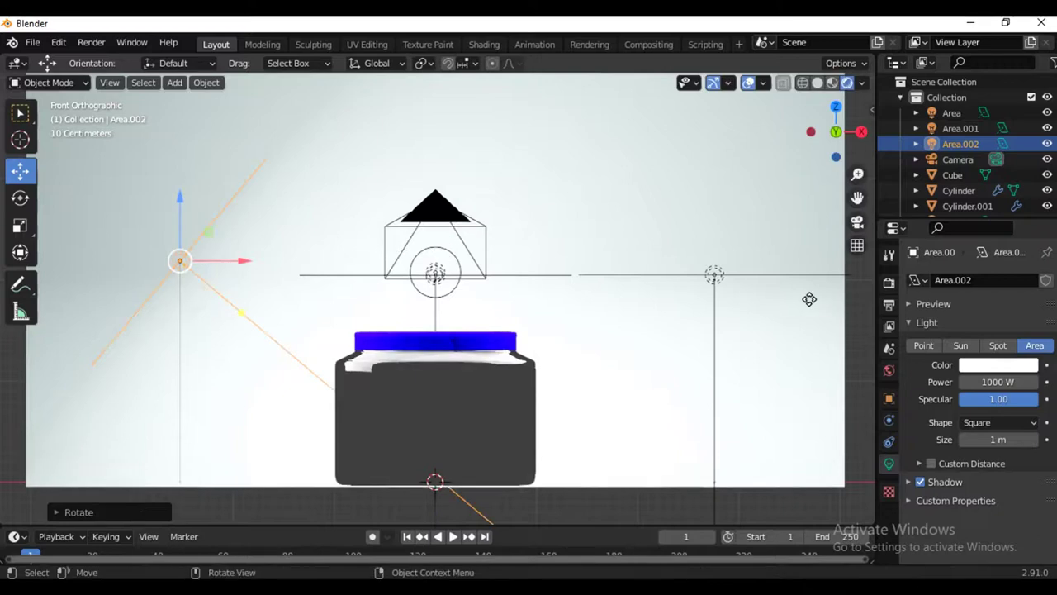
pyautogui.click(786, 276)
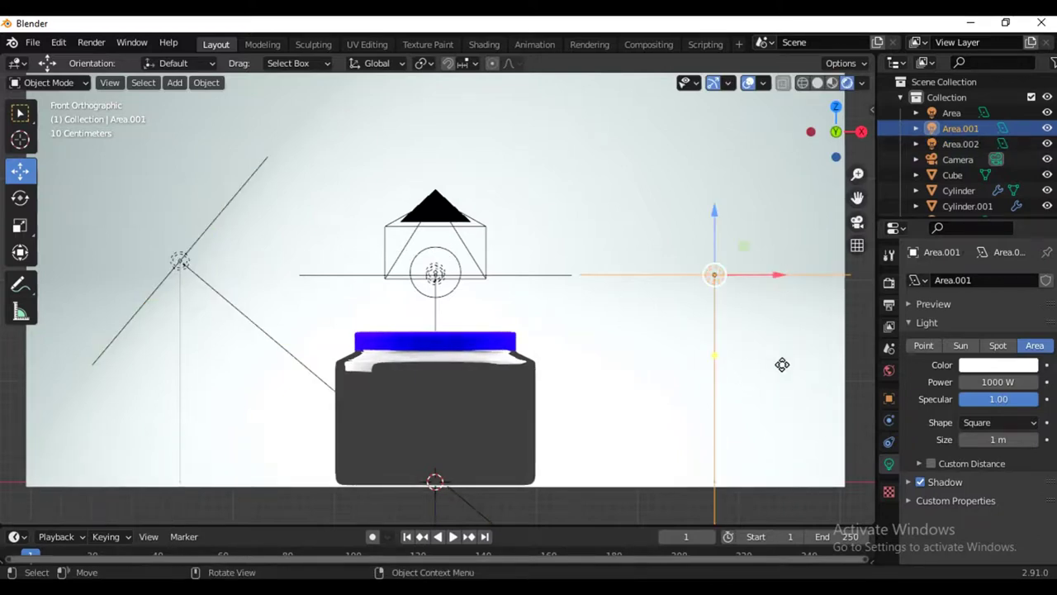
pyautogui.press('r')
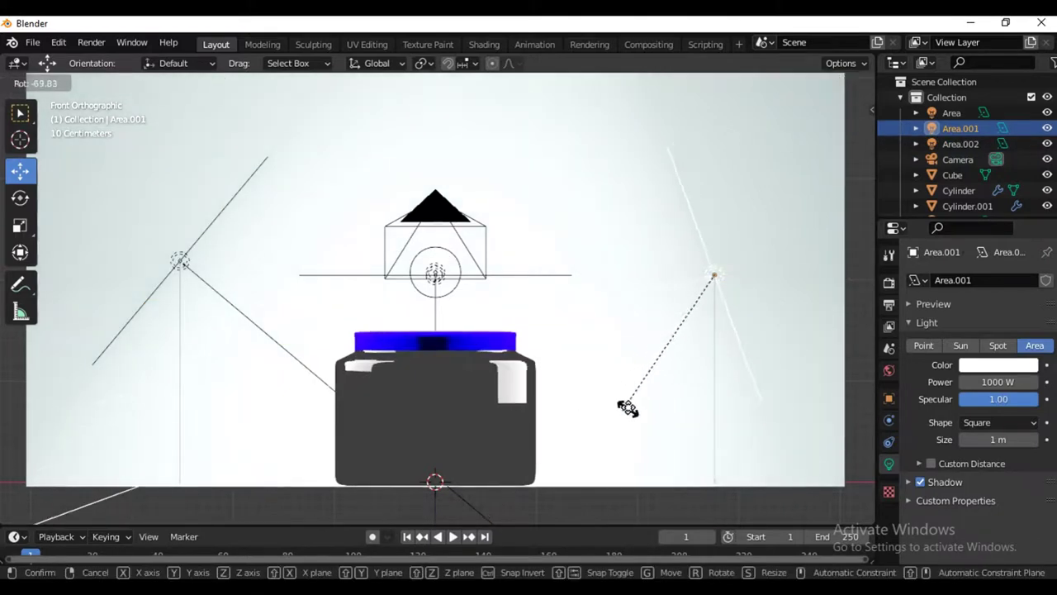
pyautogui.click(650, 393)
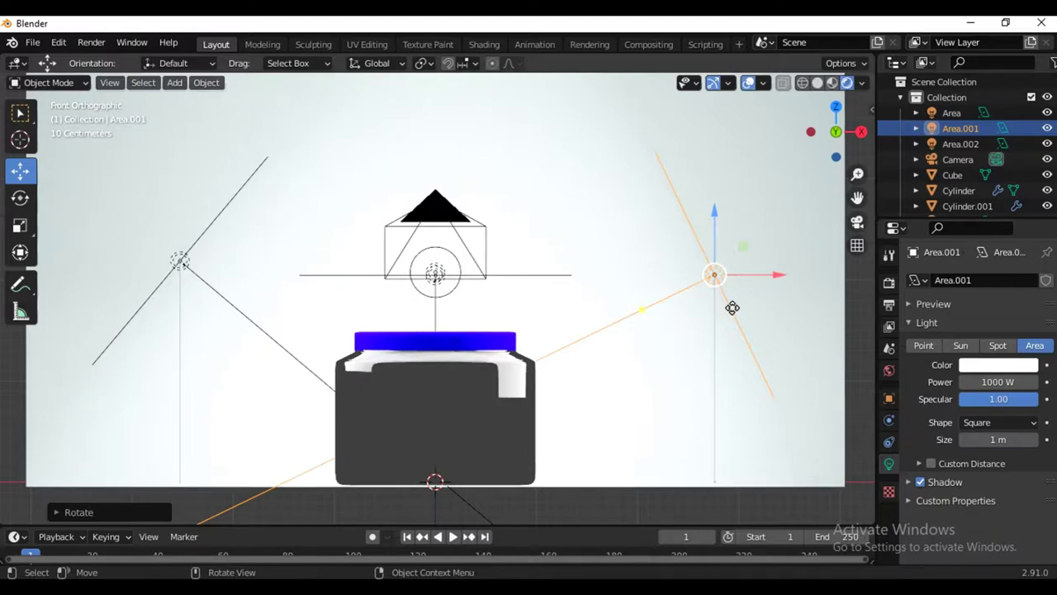
# Step: From the right side, shift the original Area light sideways, tilt it, then view through the camera
pyautogui.press('KP_3')
pyautogui.click(523, 279)
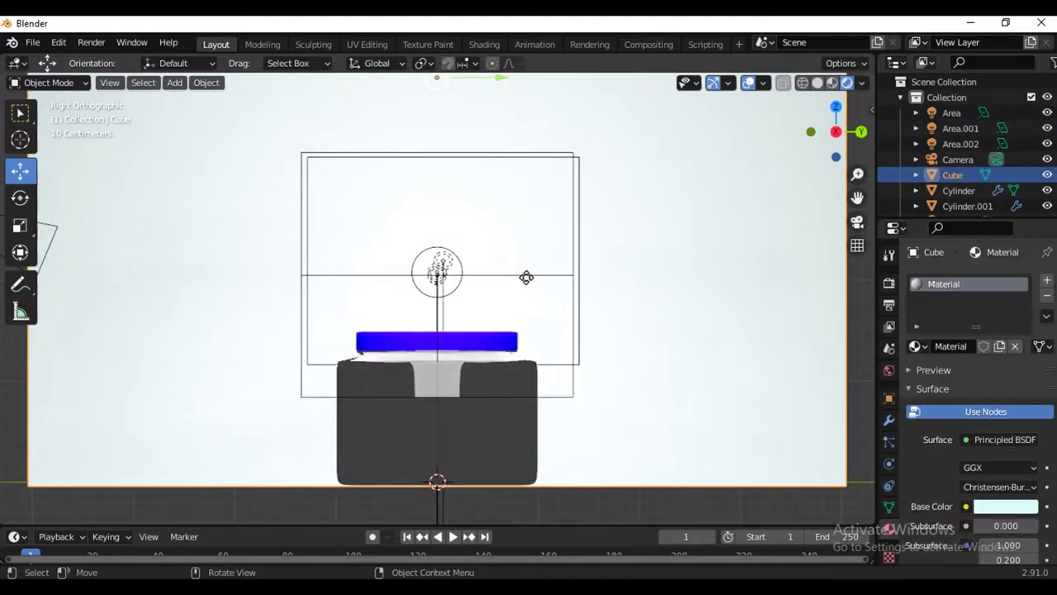
pyautogui.click(525, 276)
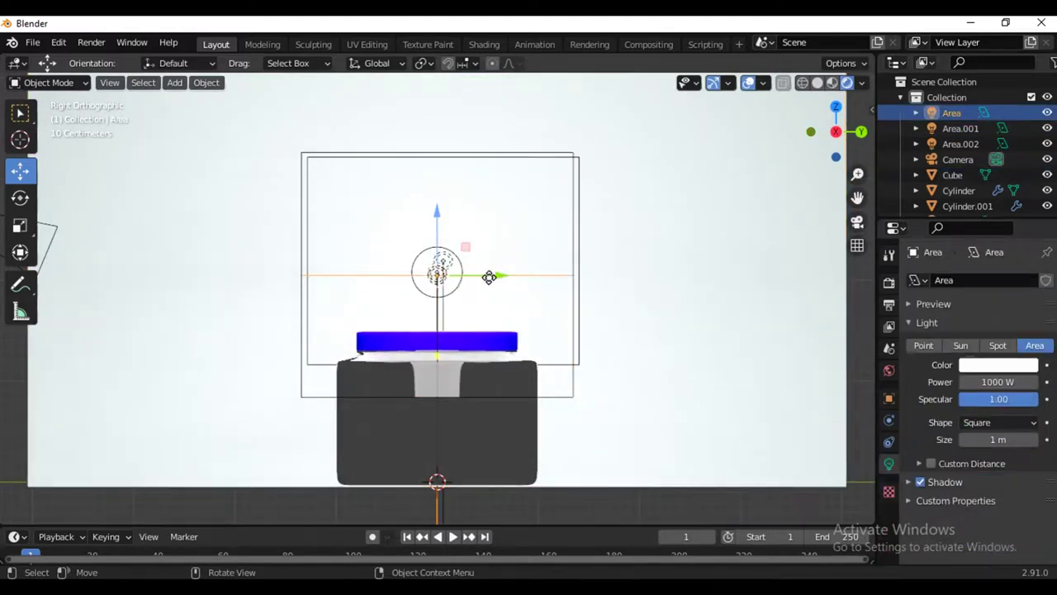
pyautogui.moveTo(489, 277); pyautogui.dragTo(211, 322)
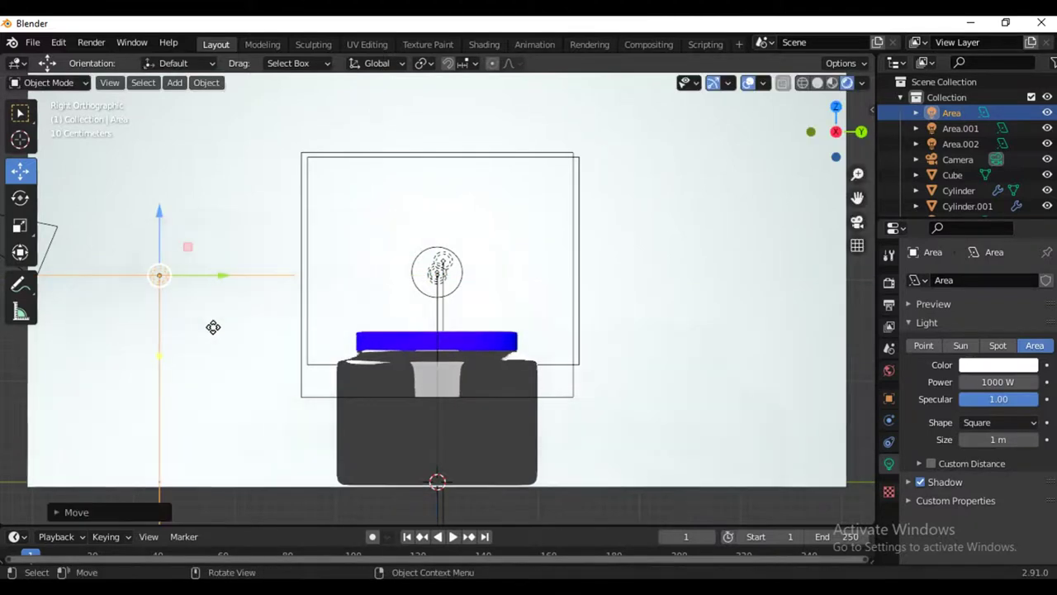
pyautogui.press('r')
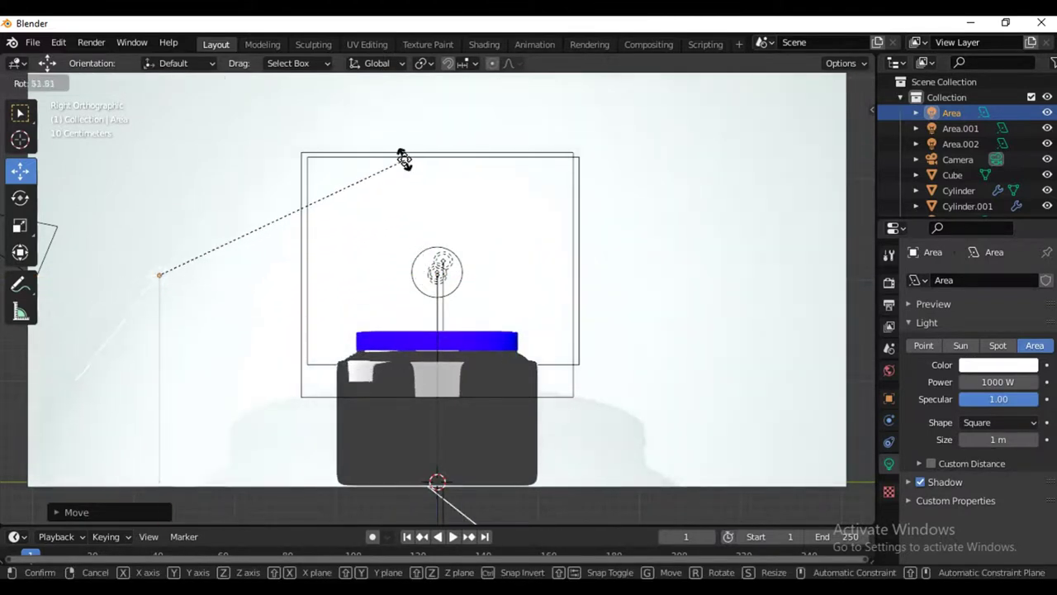
pyautogui.click(392, 122)
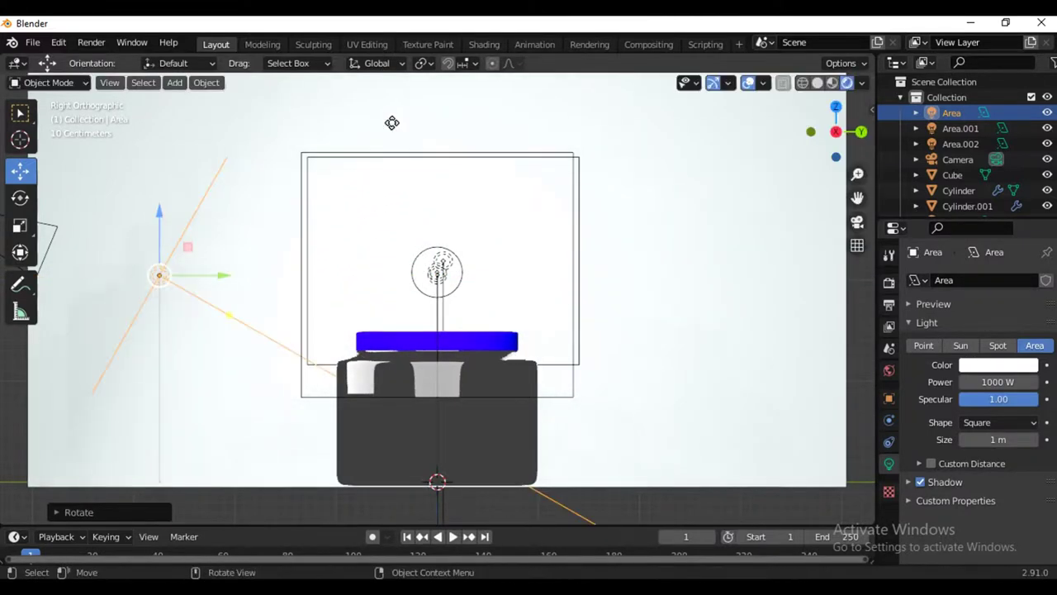
pyautogui.click(857, 222)
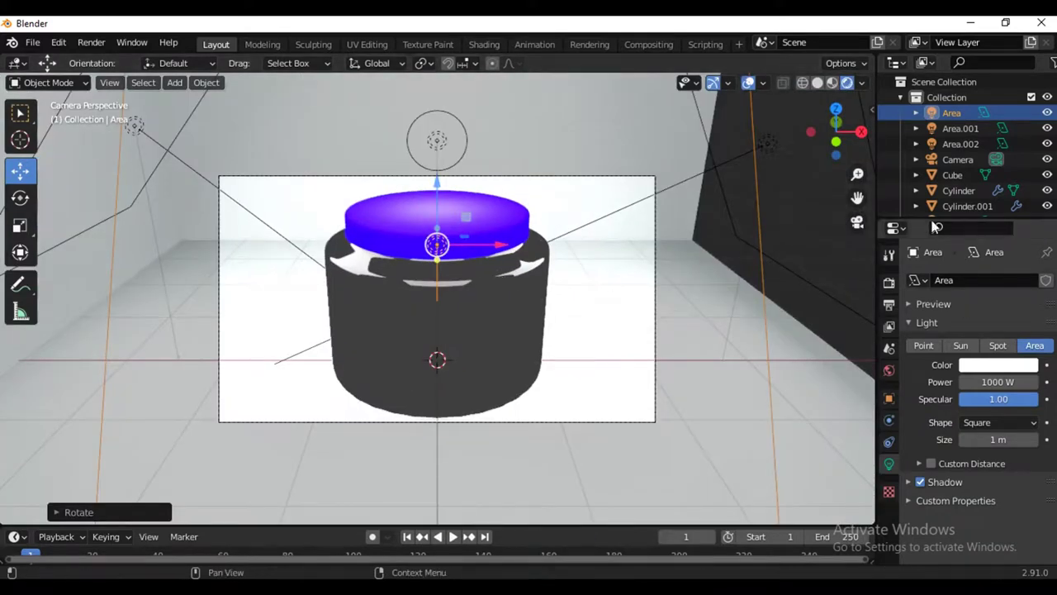
# Step: Try Cycles, add a UV sphere at the jar's centre, then set the engine back to Eevee
pyautogui.click(890, 280)
pyautogui.click(1011, 280)
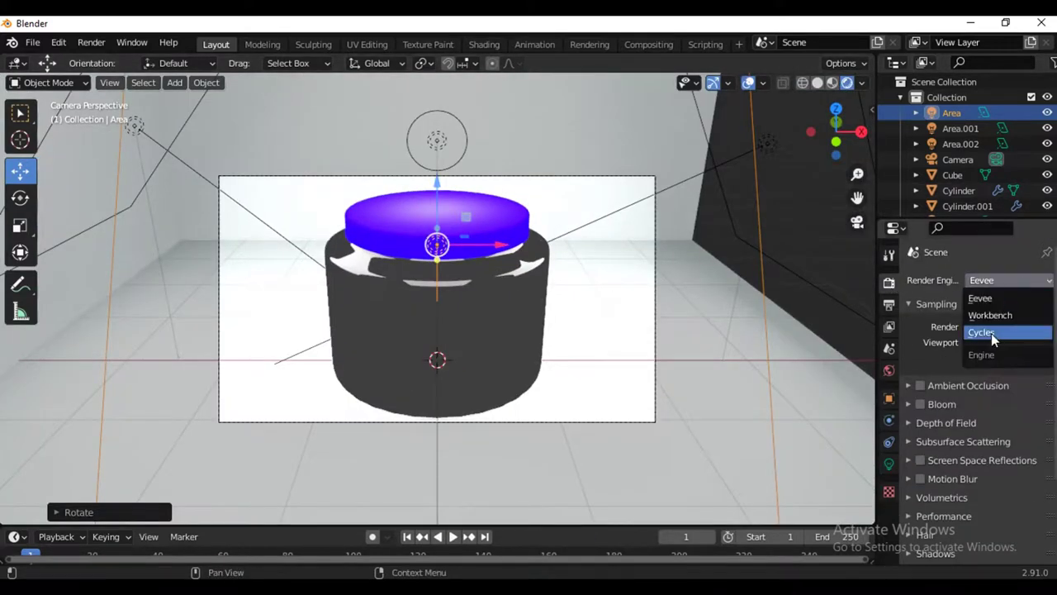
pyautogui.click(988, 333)
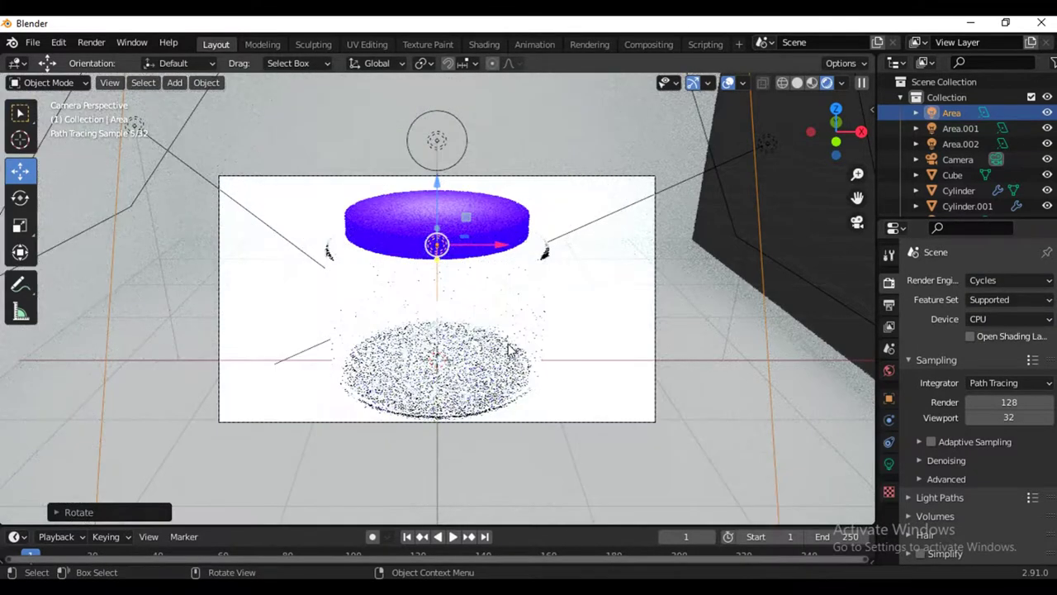
pyautogui.click(174, 82)
pyautogui.moveTo(195, 100)
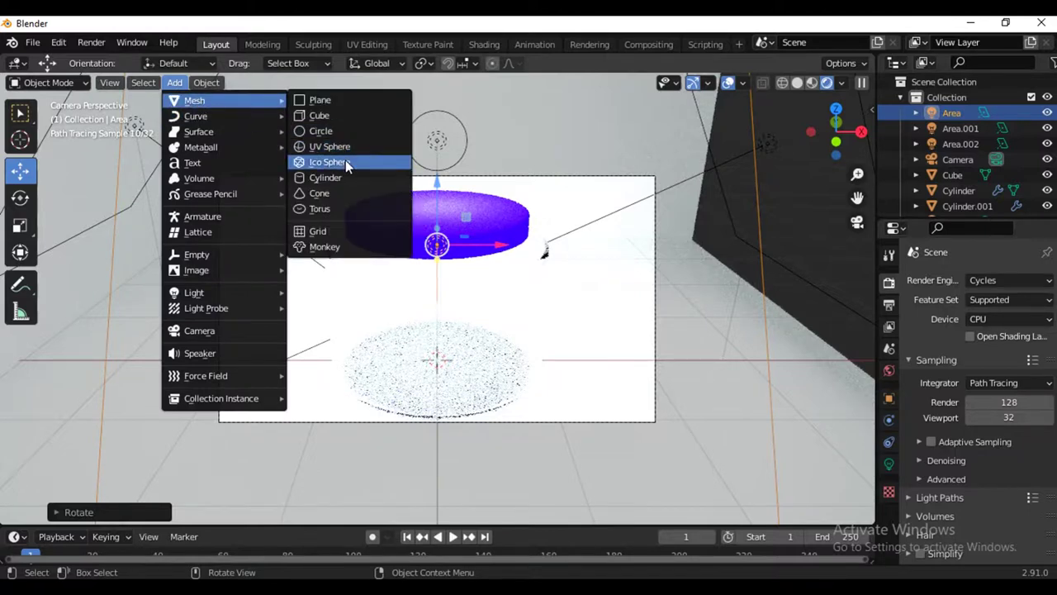
pyautogui.click(329, 145)
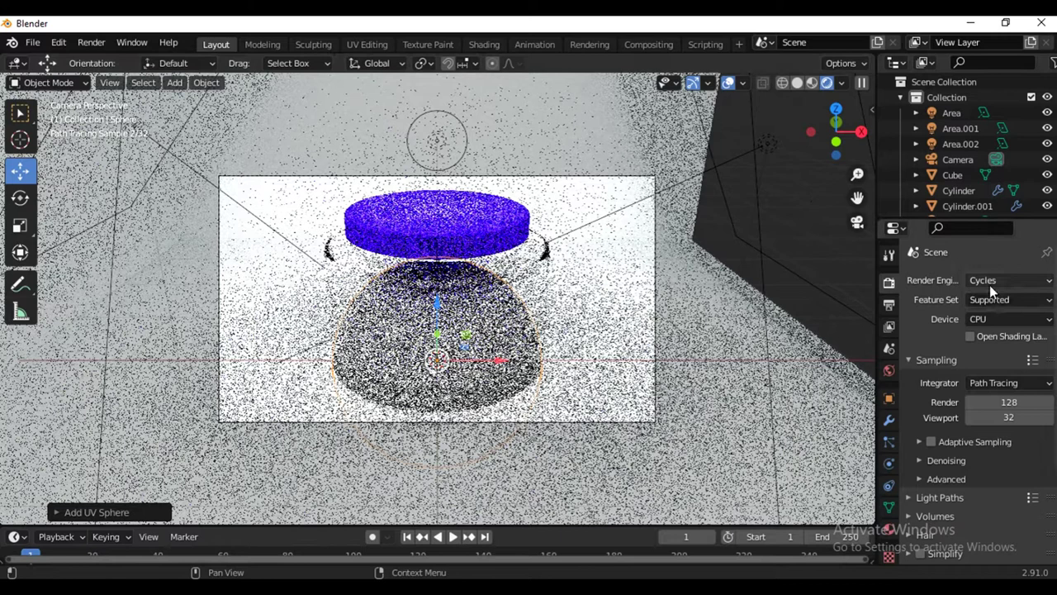
pyautogui.click(1007, 280)
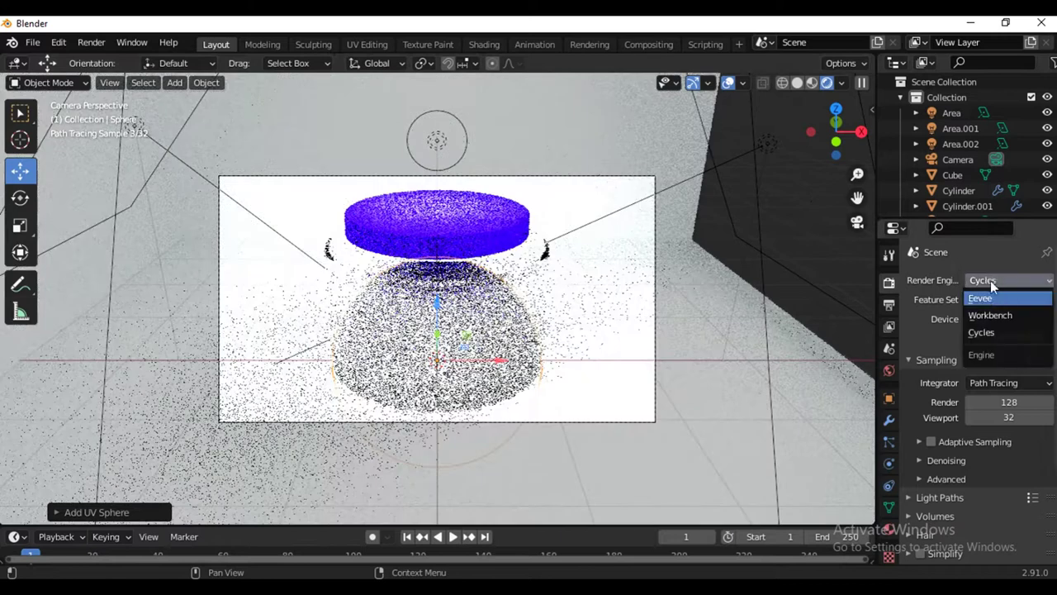
pyautogui.click(983, 295)
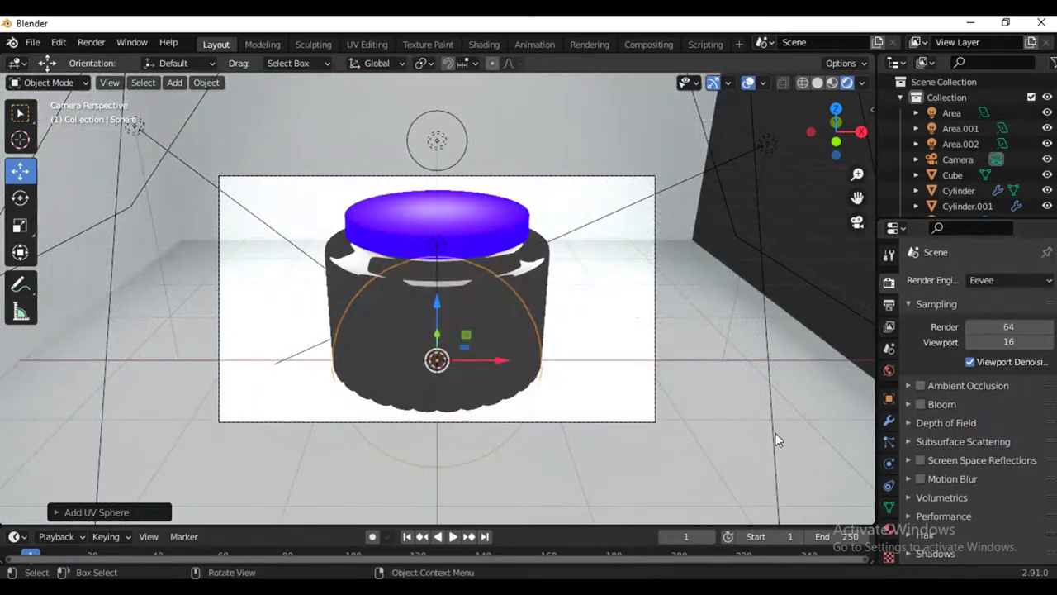
# Step: Shrink the sphere to 0.509 scale and move it left of centre in top view
pyautogui.press('s')
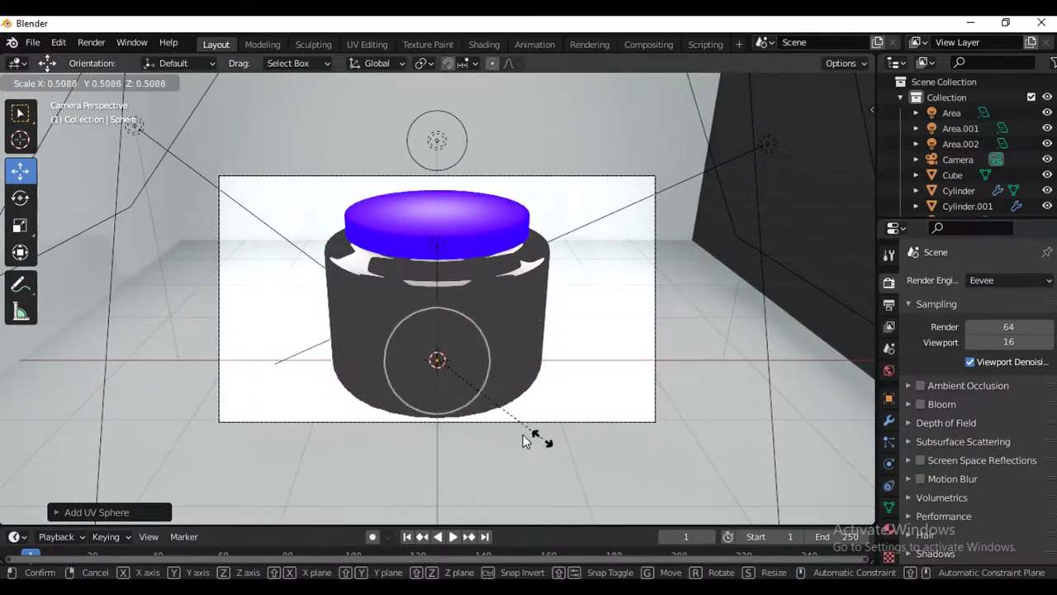
pyautogui.click(504, 429)
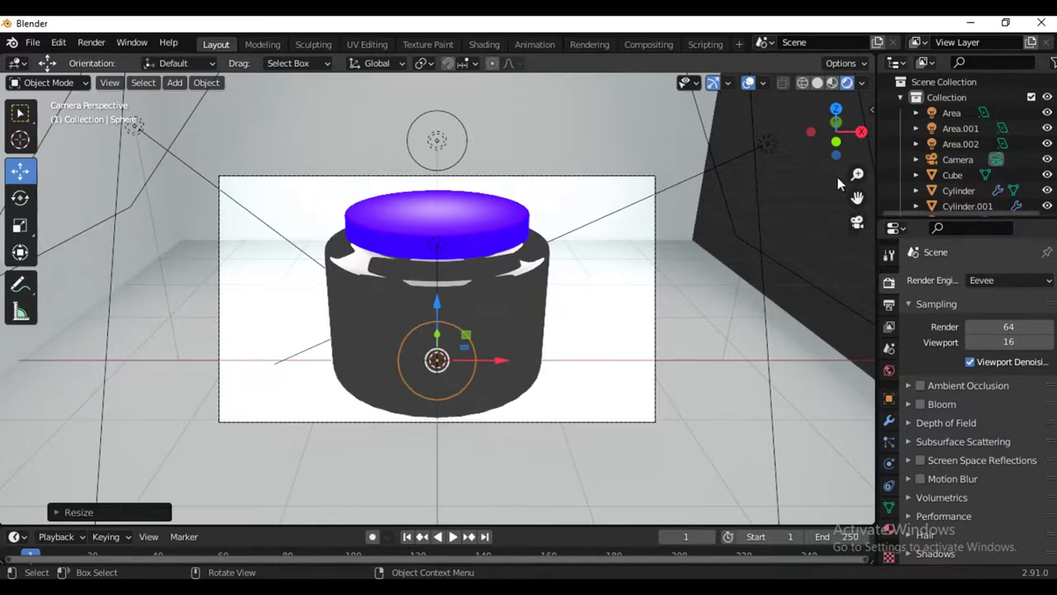
pyautogui.press('KP_7')
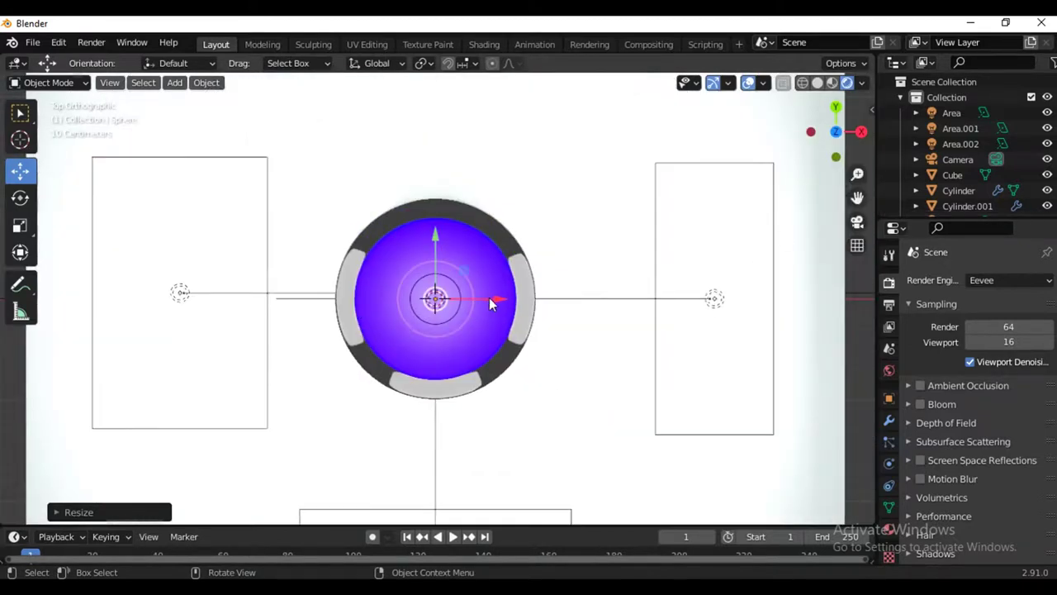
pyautogui.press('g')
pyautogui.click(553, 316)
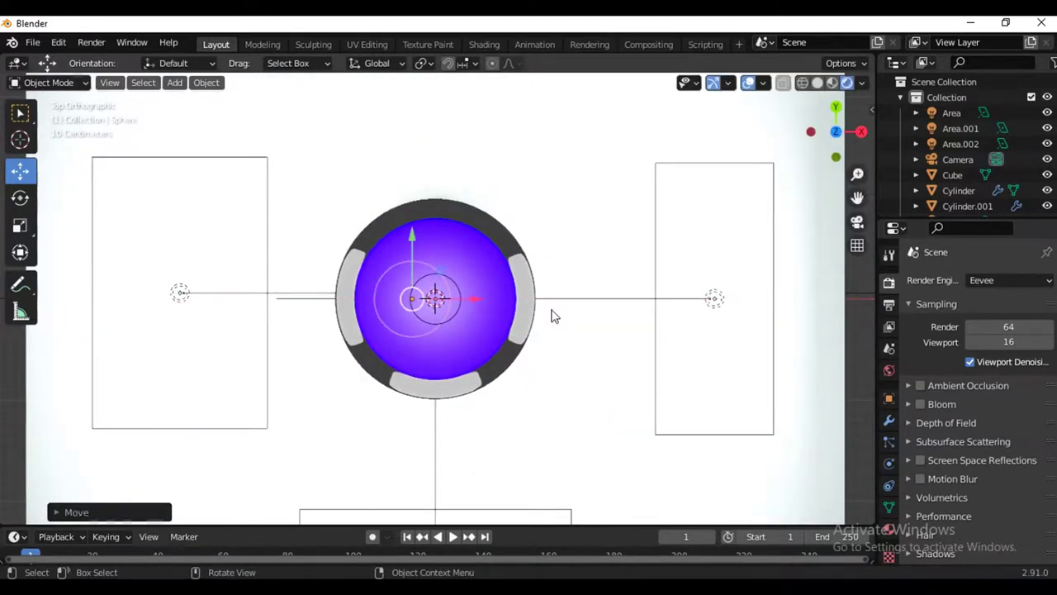
# Step: In front view, raise the sphere off the jar's bottom and nudge it slightly left
pyautogui.press('KP_1')
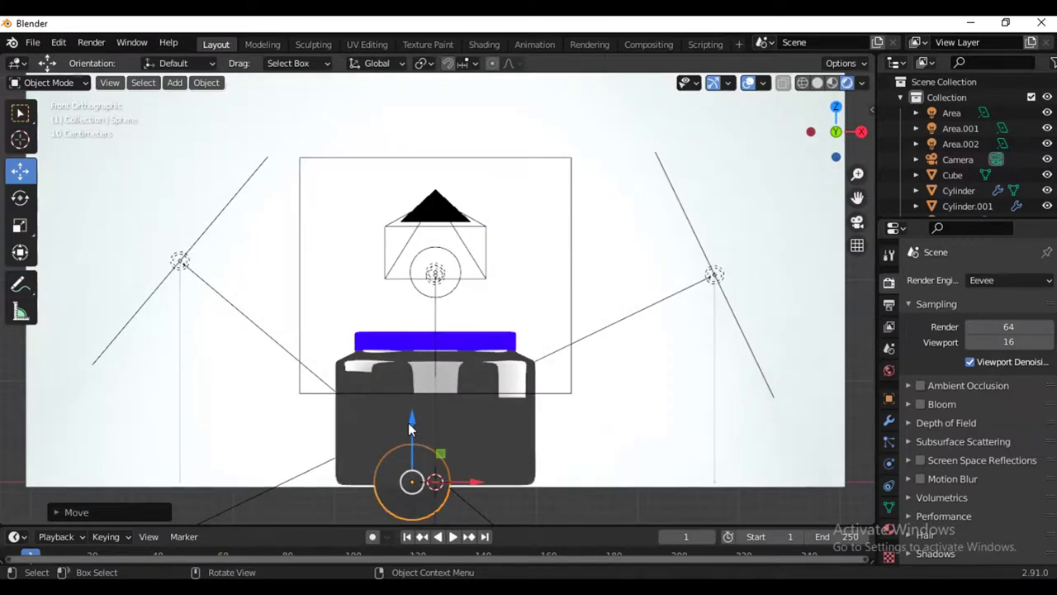
pyautogui.press('g')
pyautogui.press('z')
pyautogui.click(442, 438)
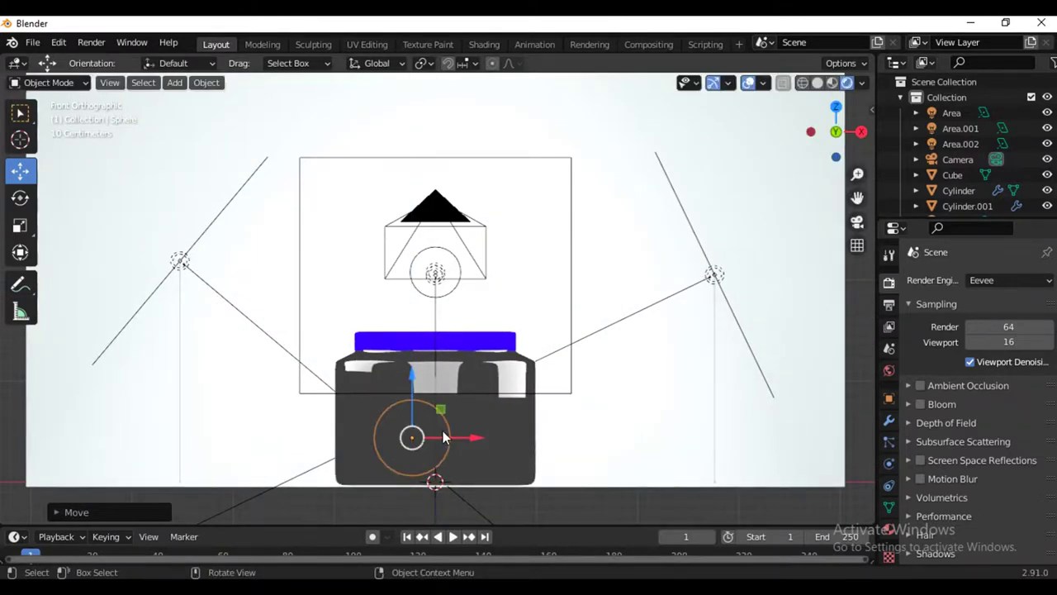
pyautogui.press('g')
pyautogui.press('x')
pyautogui.click(437, 437)
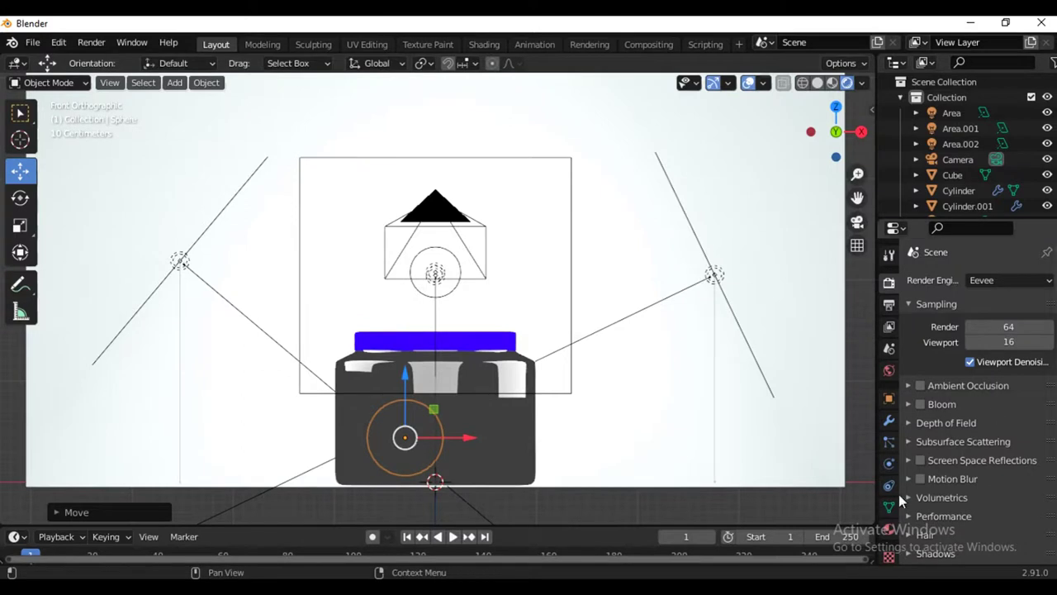
# Step: Give the sphere a new Diffuse BSDF material, Material.003, in saturated orange
pyautogui.click(886, 531)
pyautogui.click(1010, 349)
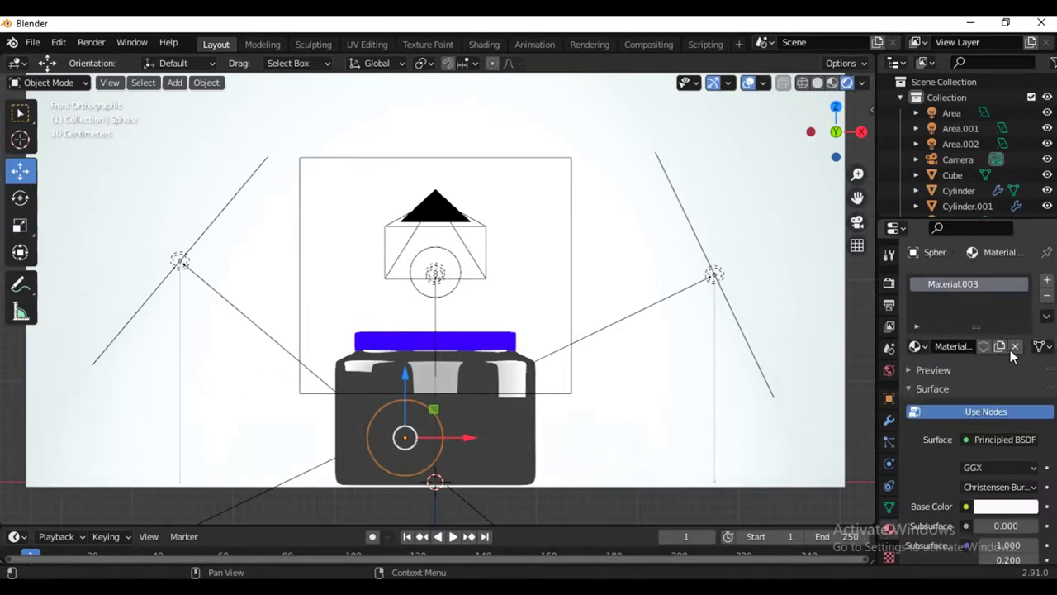
pyautogui.click(1000, 440)
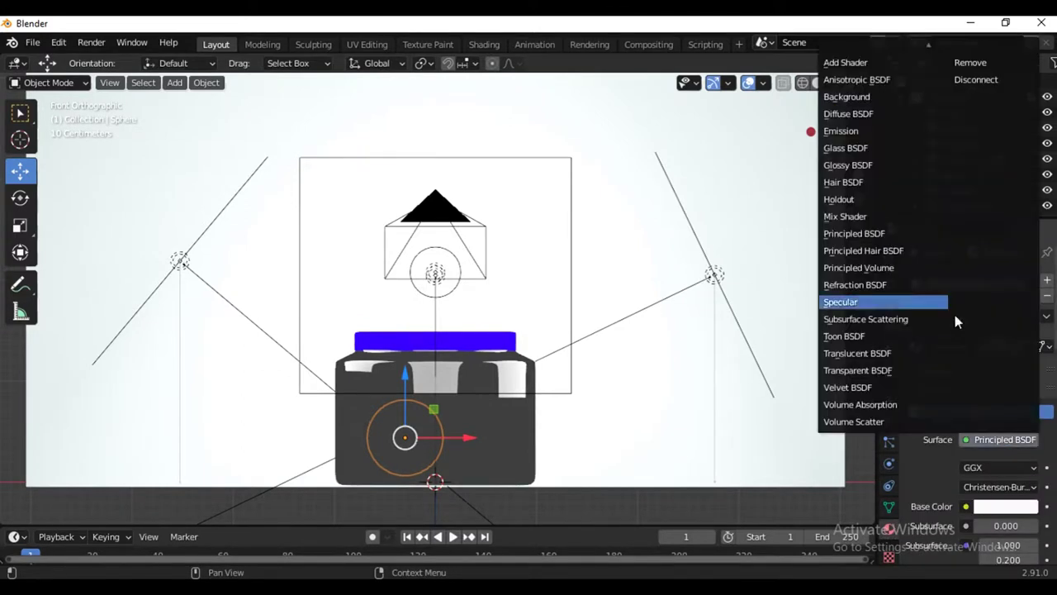
pyautogui.click(875, 116)
pyautogui.click(1004, 469)
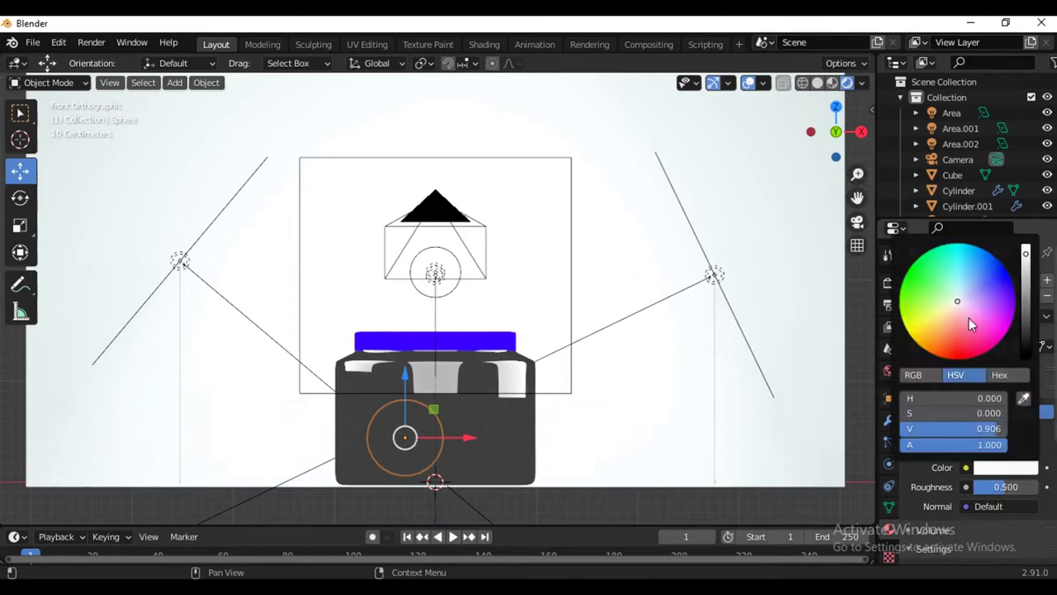
pyautogui.moveTo(961, 299)
pyautogui.mouseDown()
pyautogui.moveTo(957, 393)
pyautogui.moveTo(929, 398)
pyautogui.mouseUp()
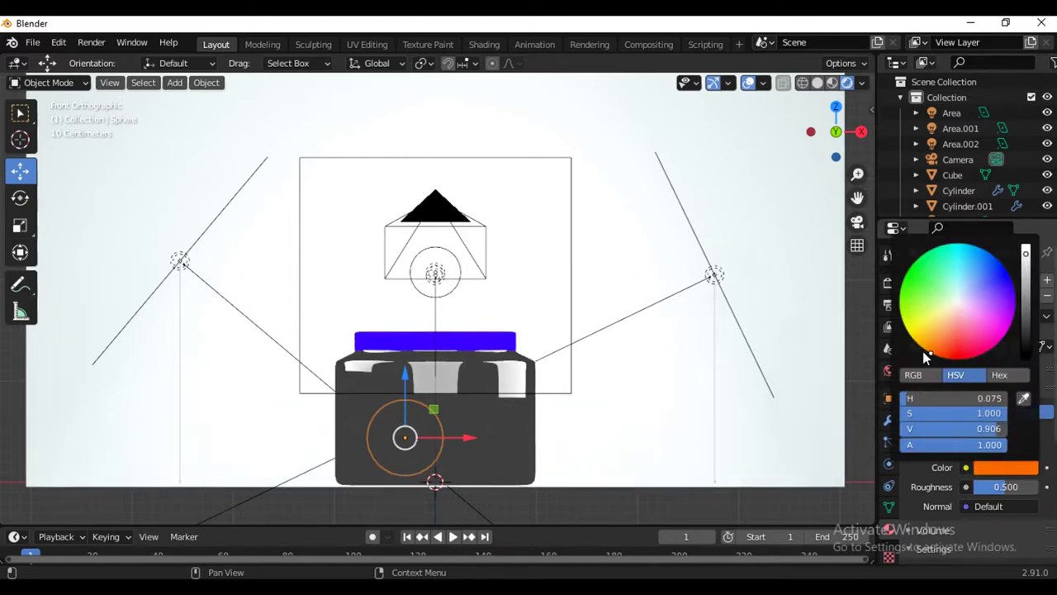
# Step: Set the render engine to Cycles
pyautogui.click(889, 282)
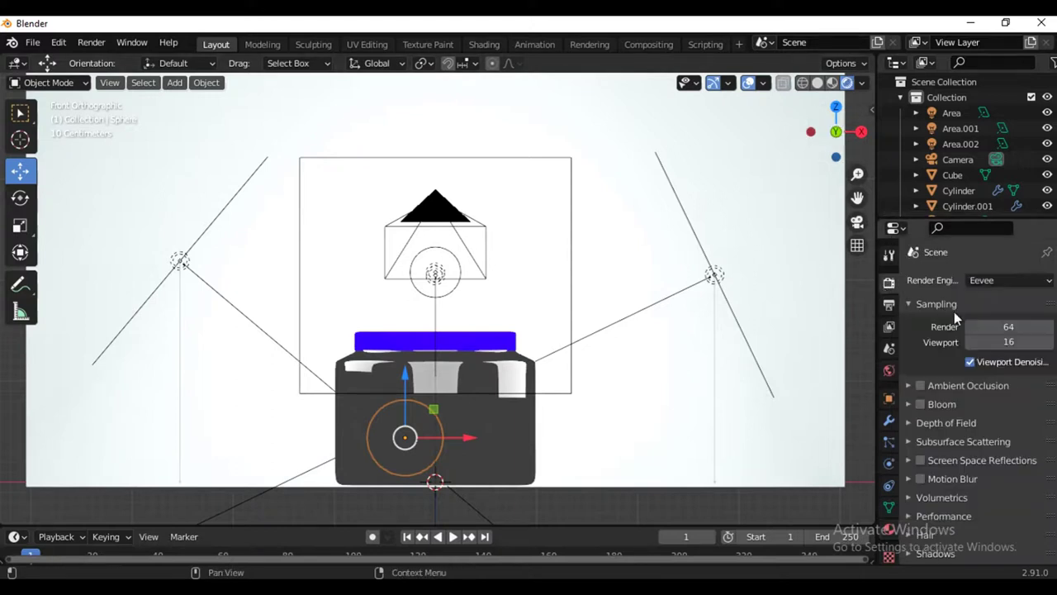
pyautogui.click(978, 281)
pyautogui.click(983, 332)
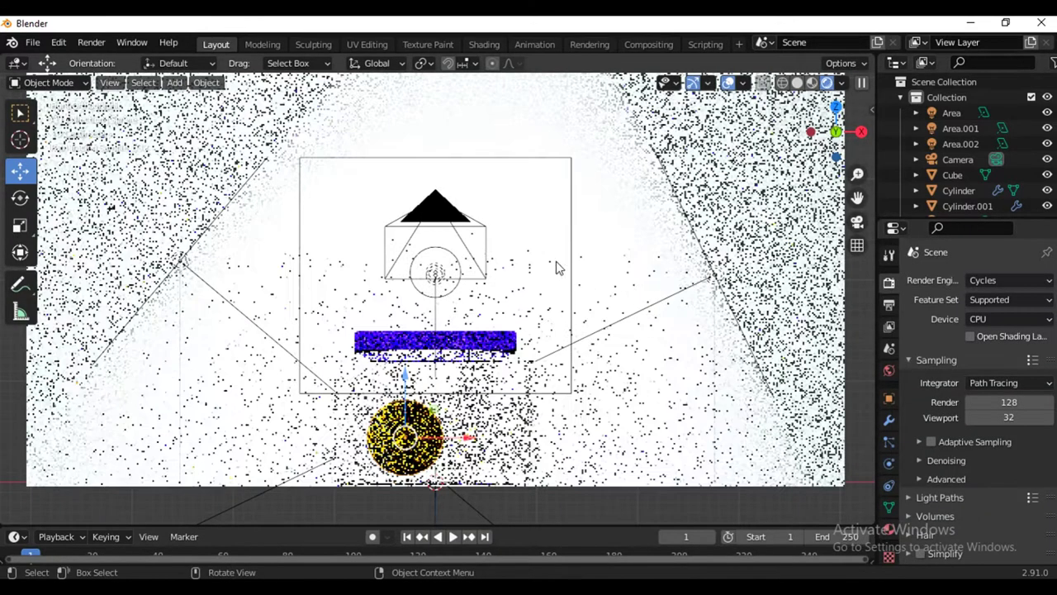
# Step: In camera view, place a duplicate sphere, Sphere.001, to the right of the first
pyautogui.click(857, 224)
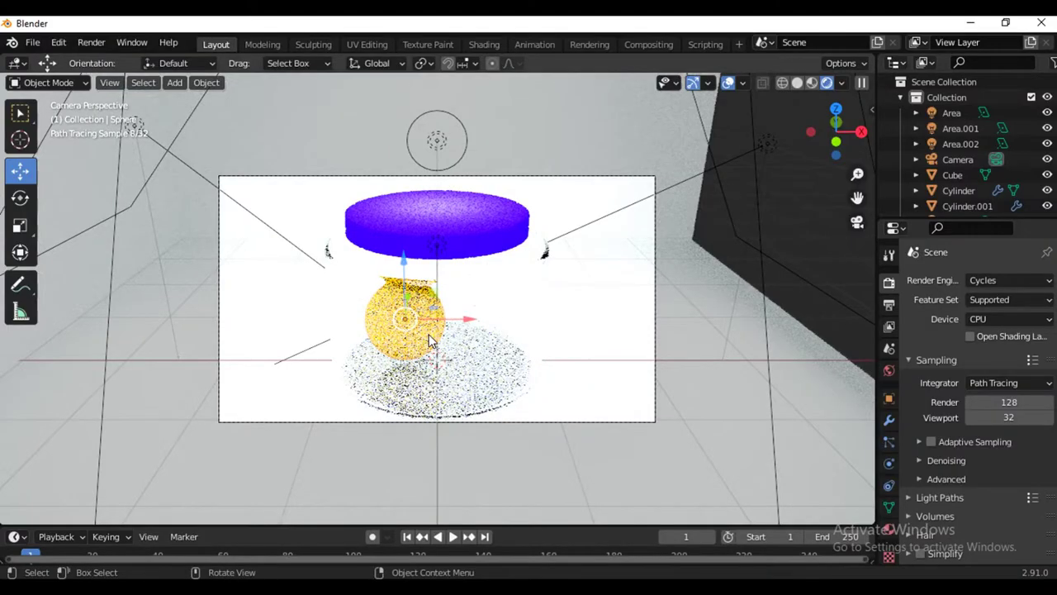
pyautogui.moveTo(428, 340); pyautogui.dragTo(476, 350)
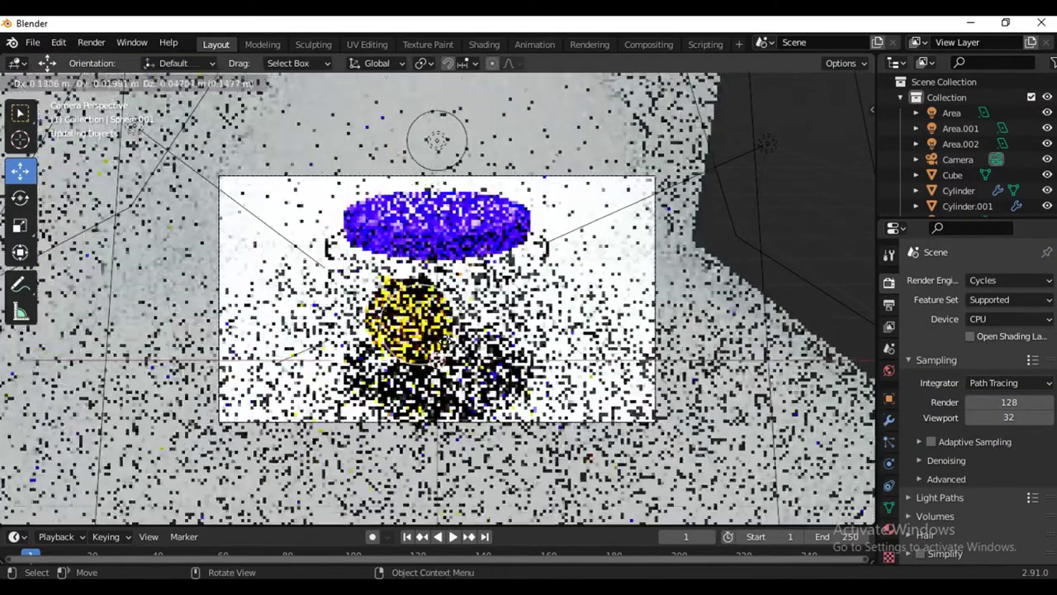
pyautogui.click(476, 350)
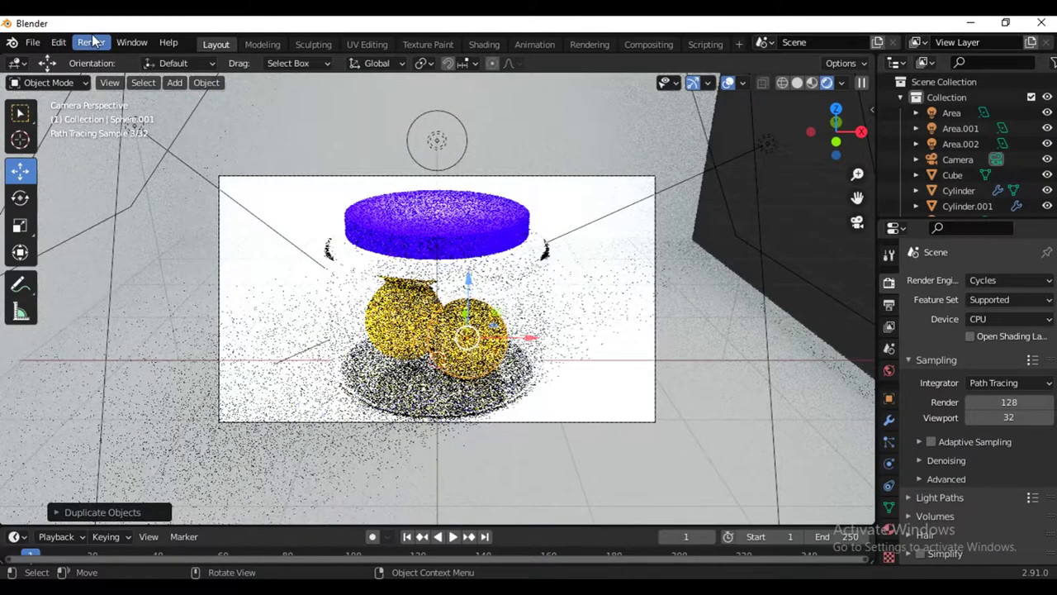
pyautogui.click(94, 42)
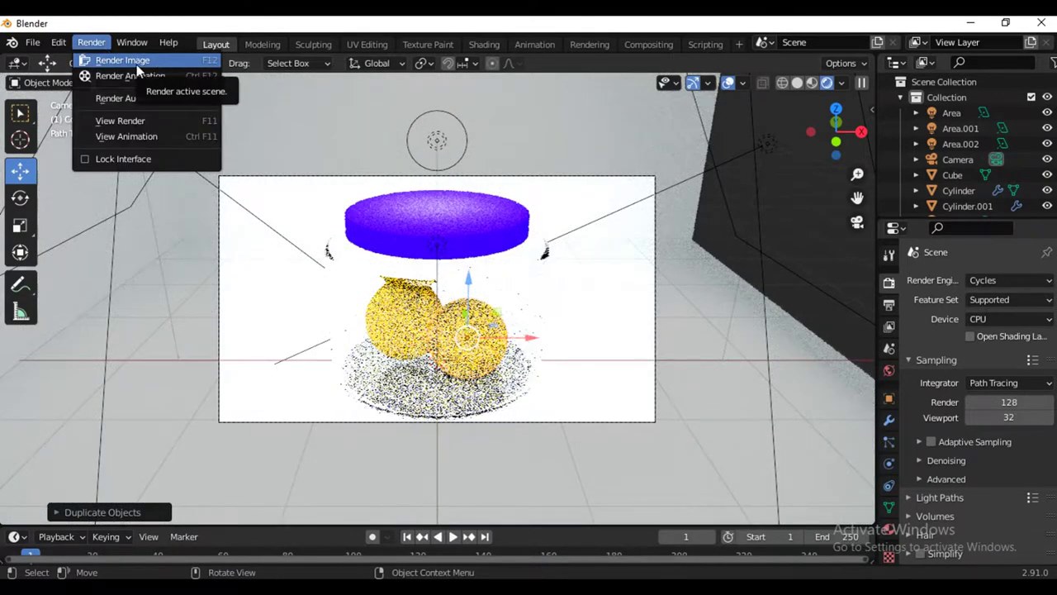
# Step: Render the final image, opening the Render Result window with a Cycles still render
pyautogui.click(123, 60)
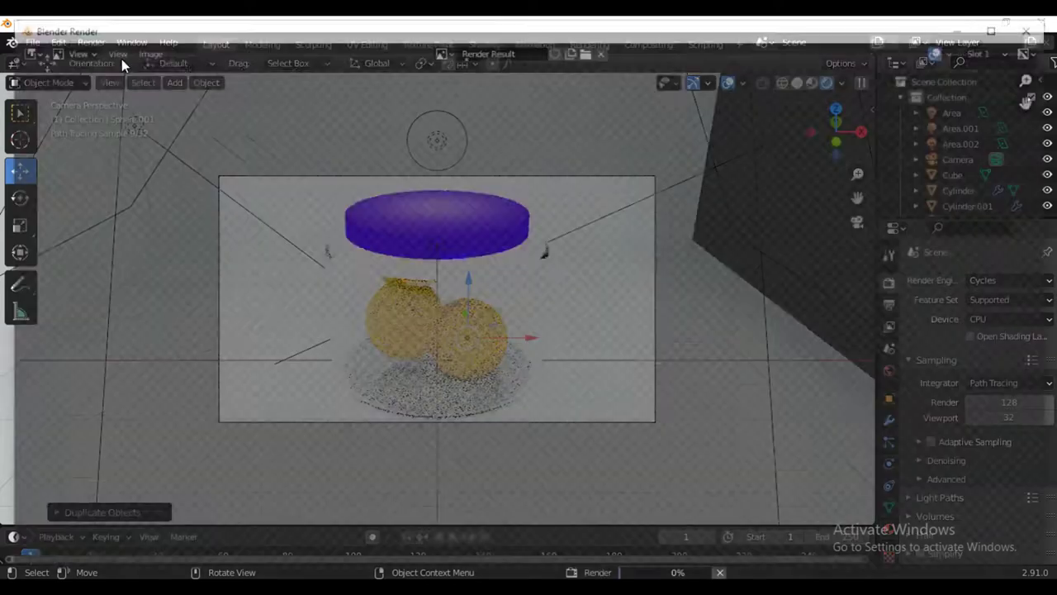
pyautogui.scroll(-2, 690, 263)
pyautogui.scroll(-2, 691, 266)
pyautogui.scroll(-2, 691, 267)
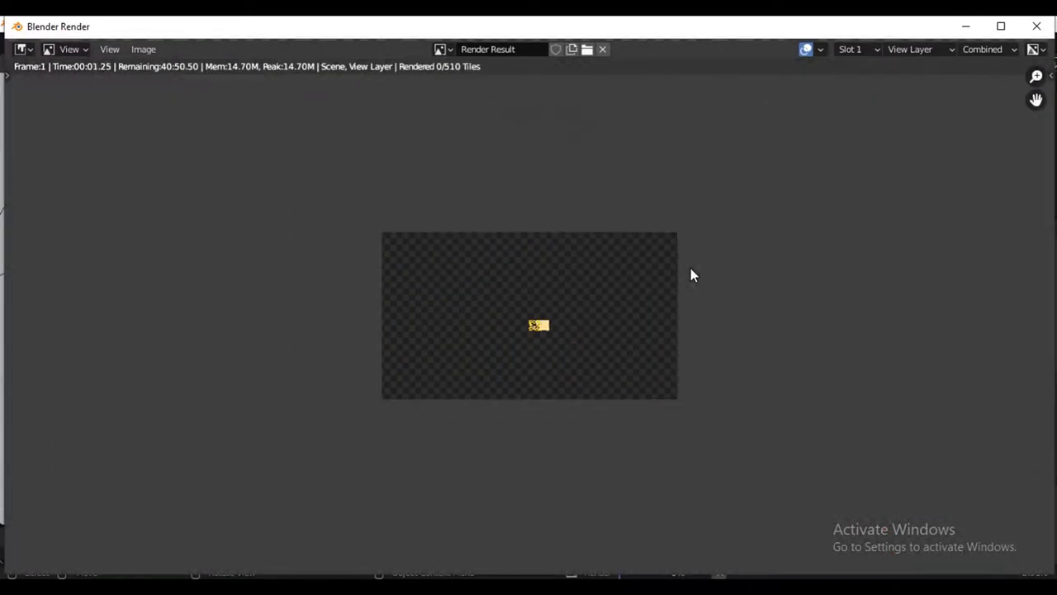